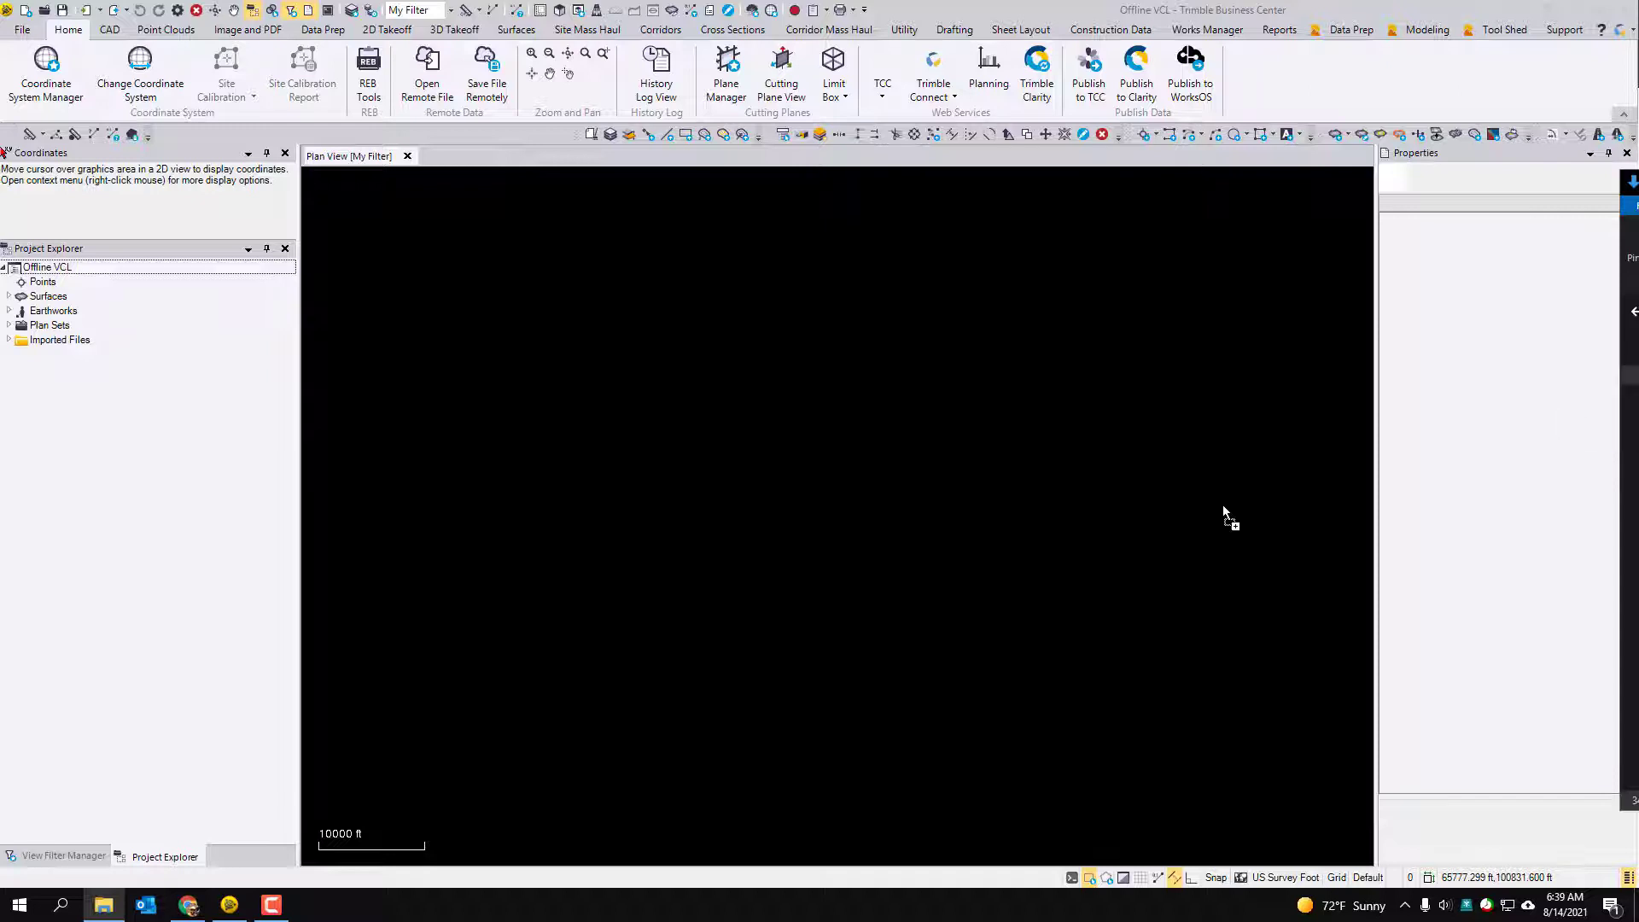
Import the foundations drawing despite errors and delete the Finished design and Original ground surfaces.
left_click_drag(1223, 505, 1223, 505)
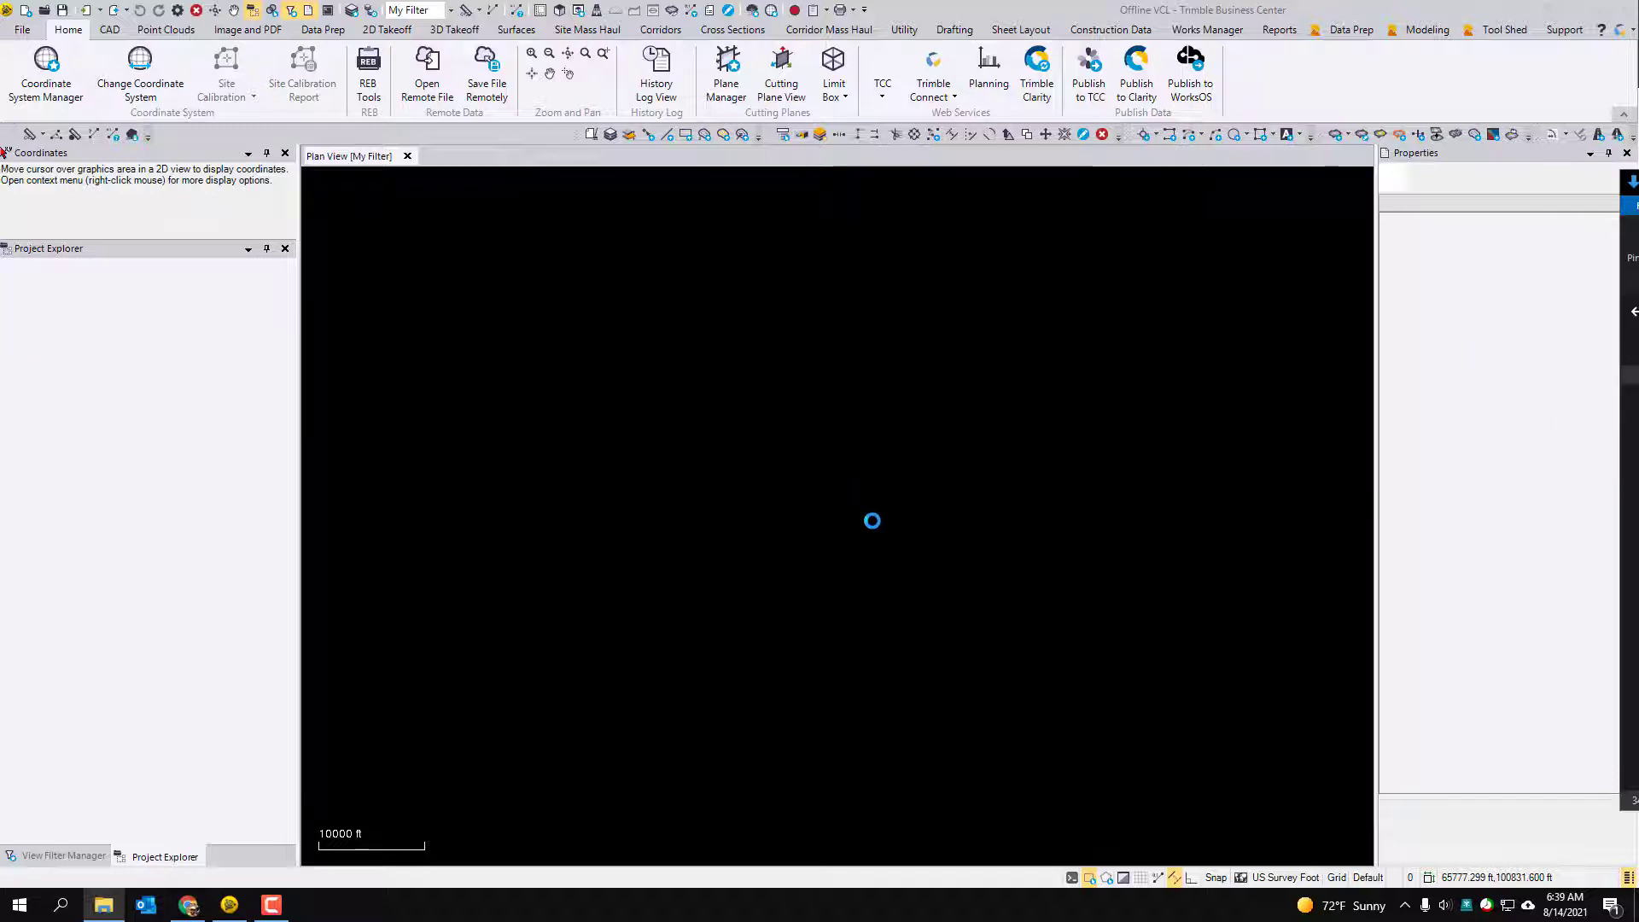
left_click(900, 478)
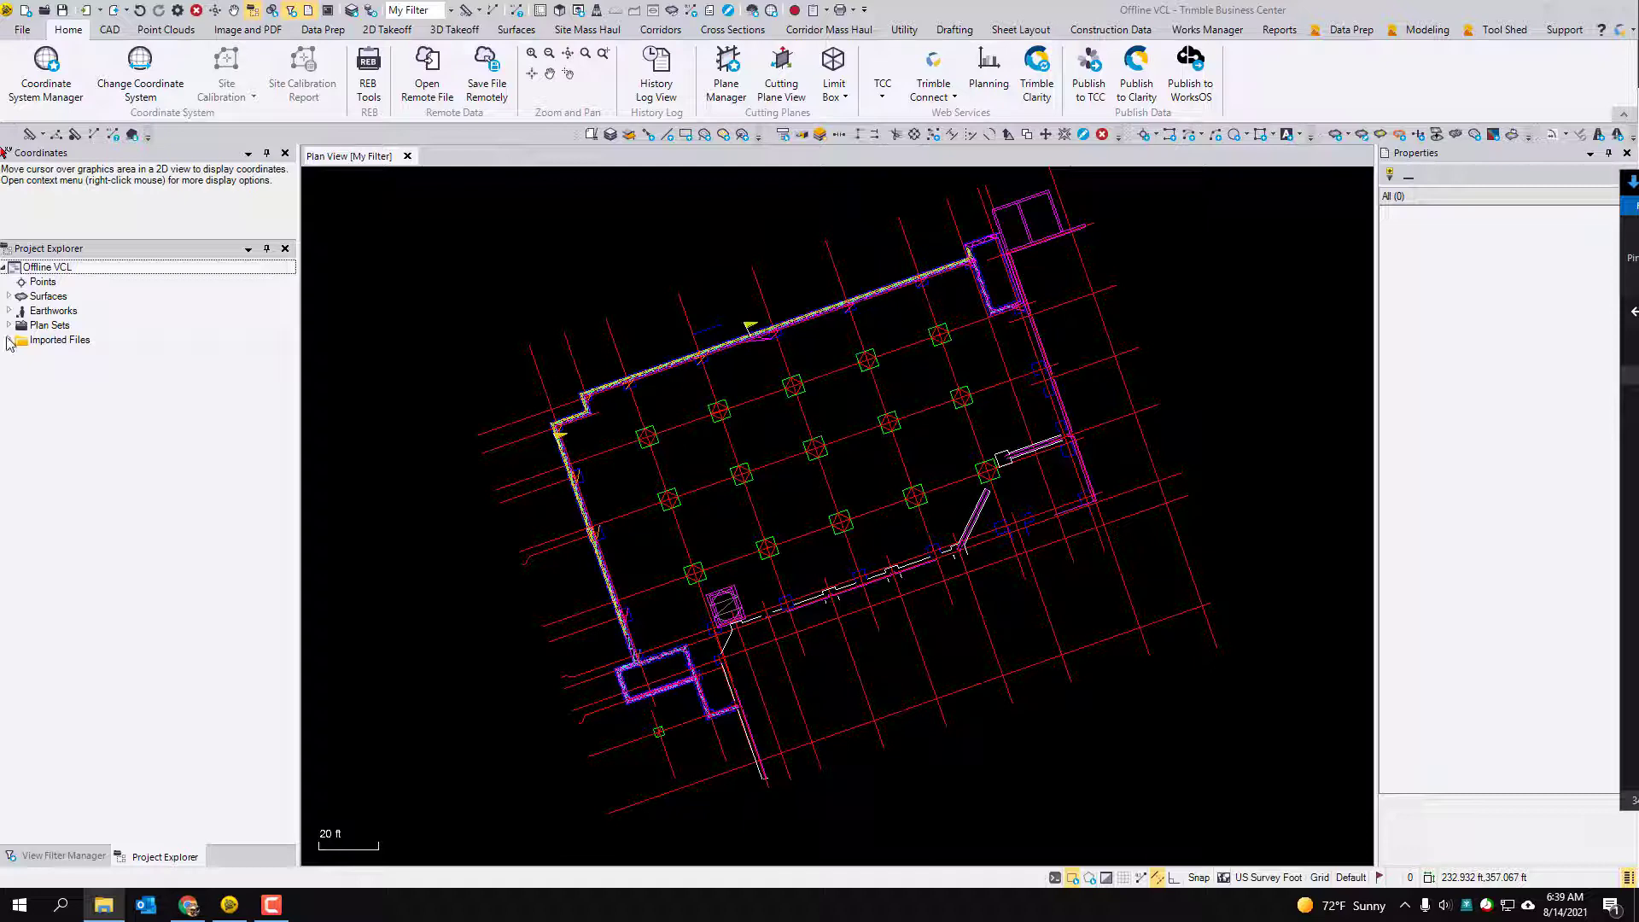
left_click(9, 296)
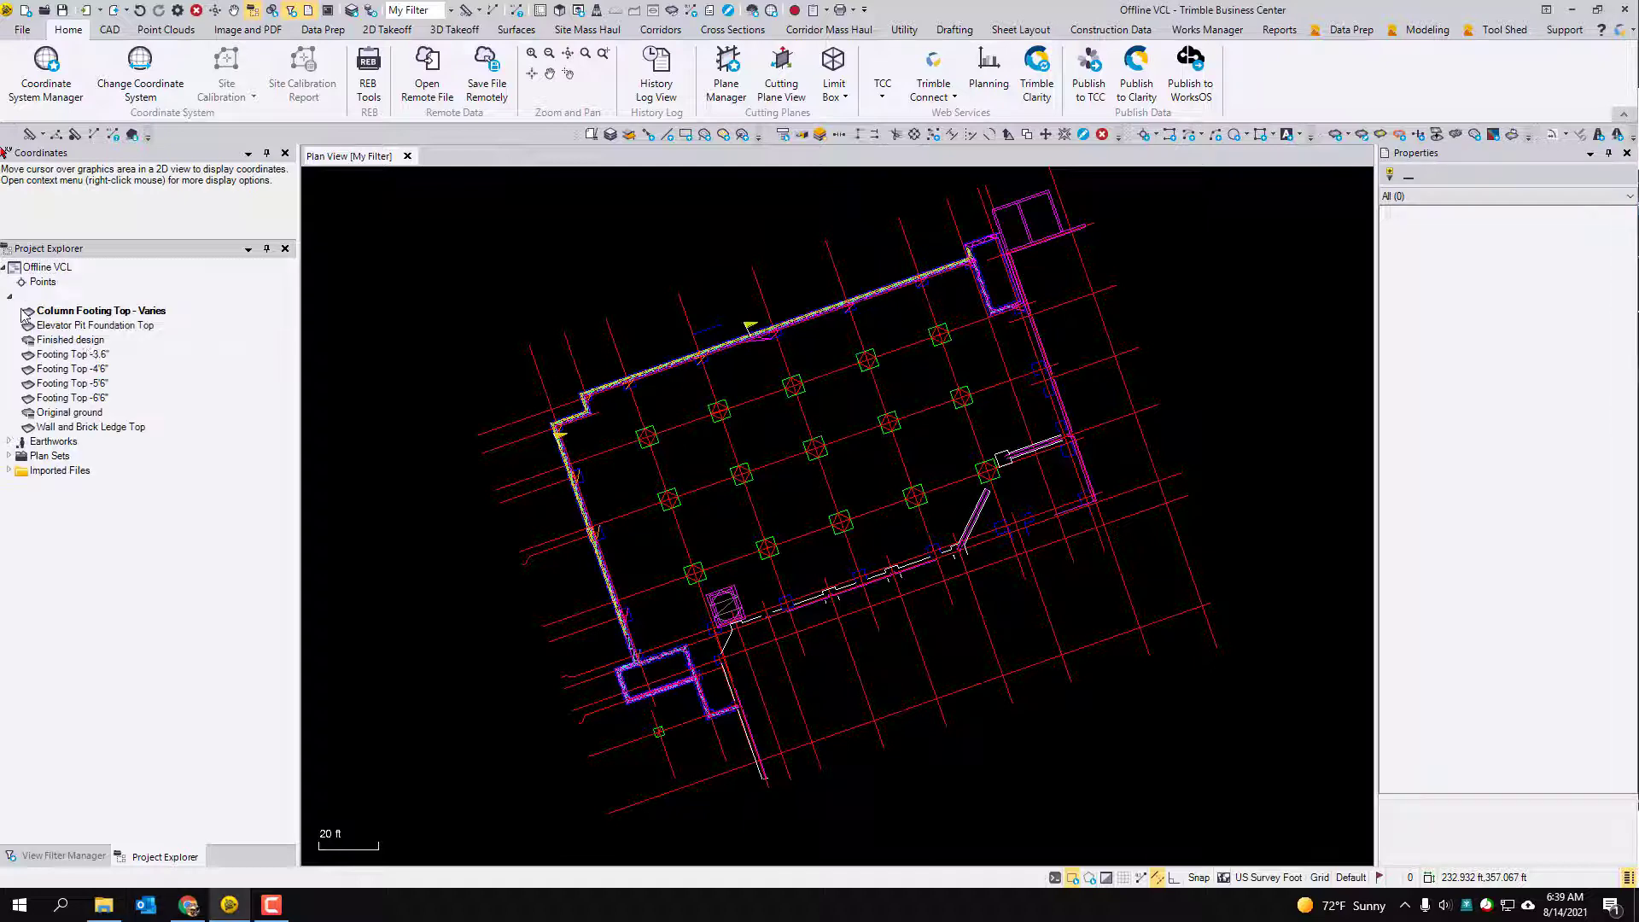
left_click(92, 341)
left_click(91, 413, "ctrl")
right_click(92, 413)
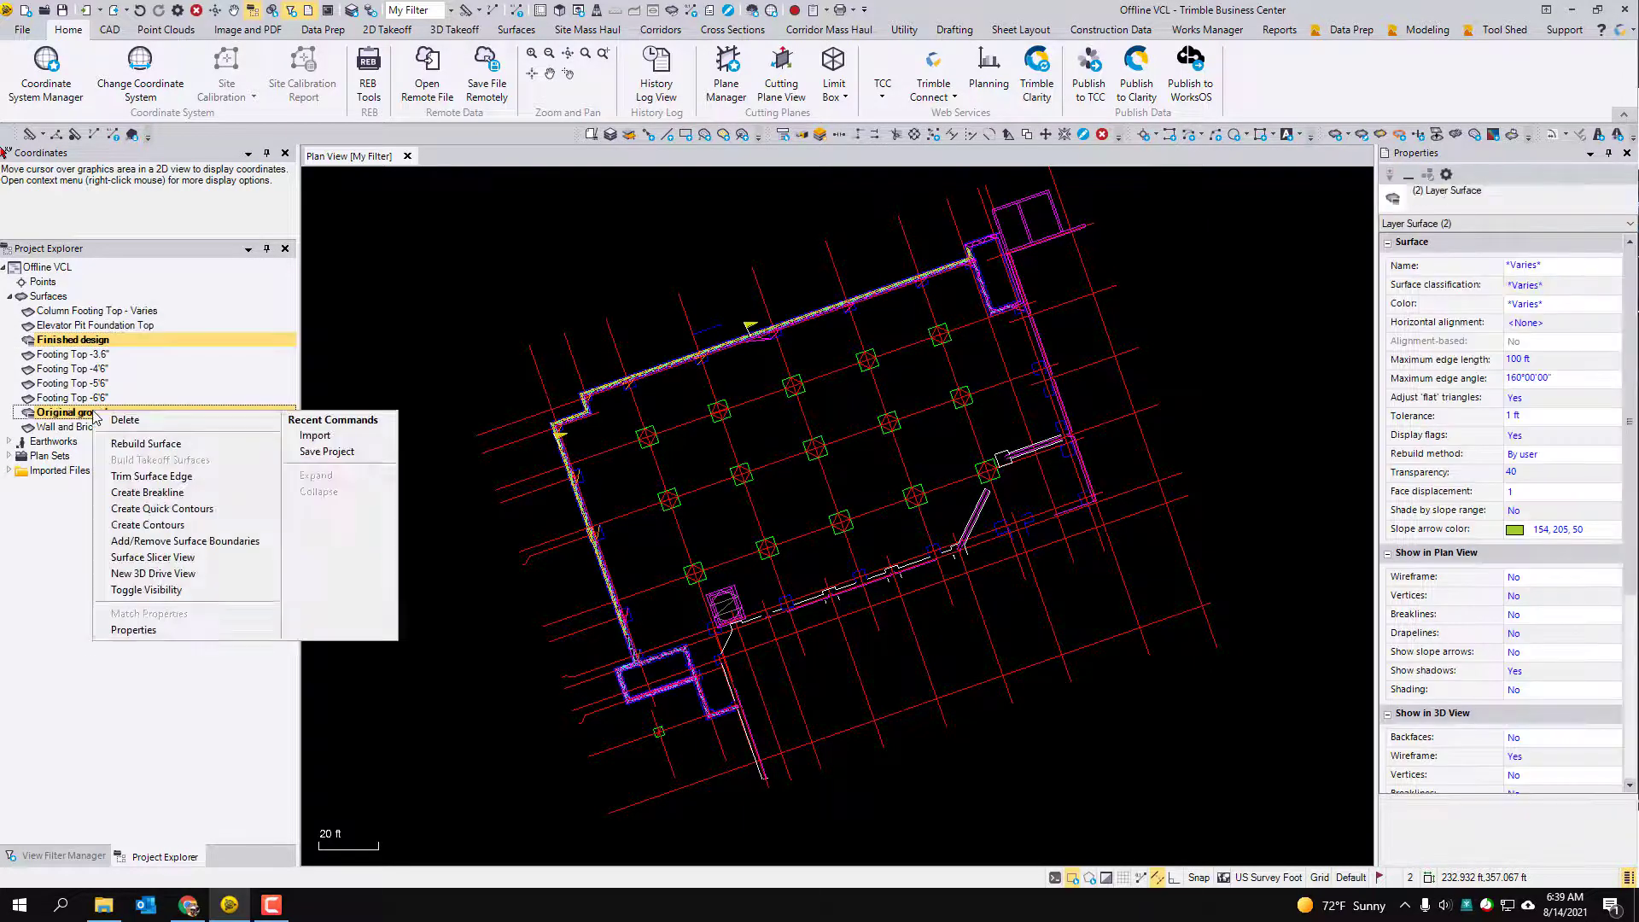
left_click(125, 419)
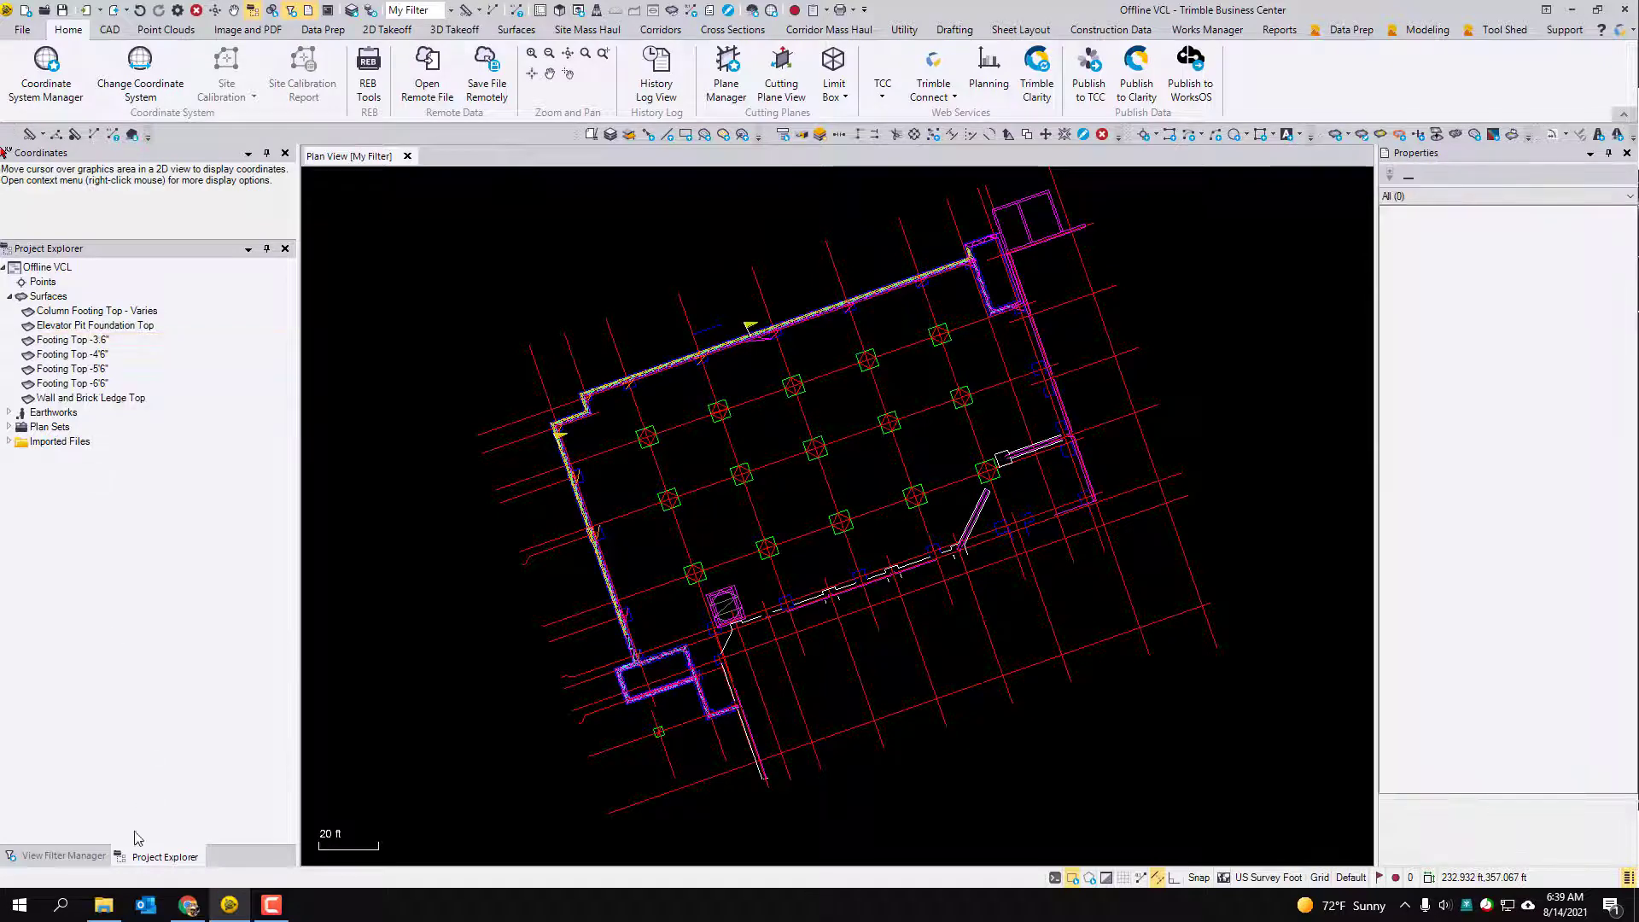
List the footing surface layers by expanding the Surface group in View Filter Manager.
left_click(96, 858)
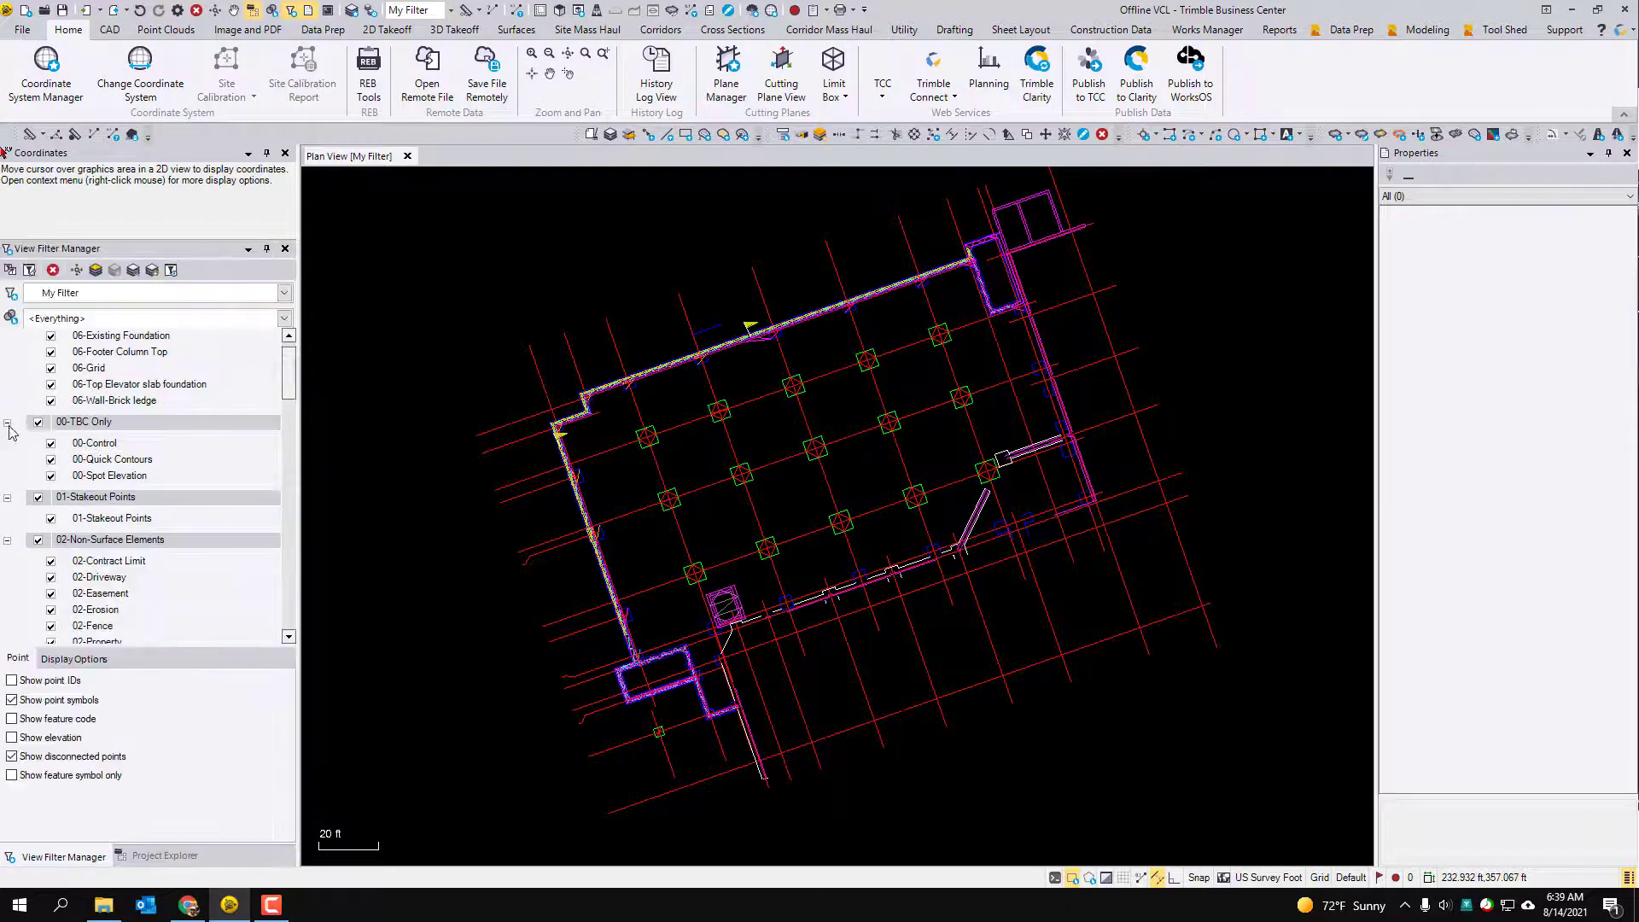
left_click(7, 439)
left_click(8, 439)
left_click(7, 547)
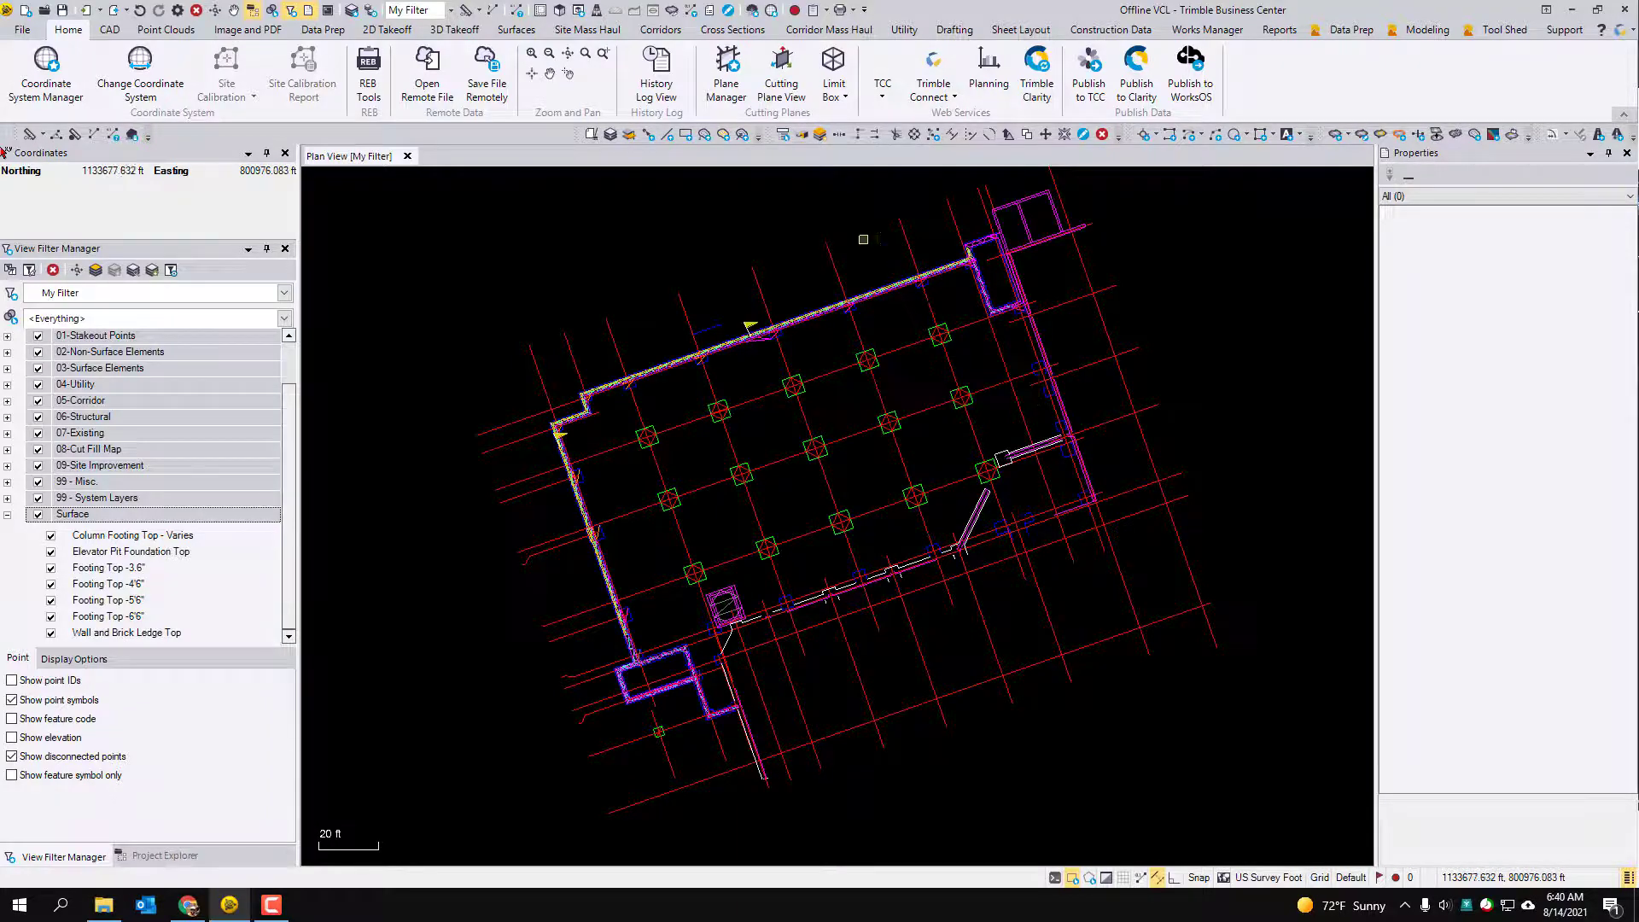
left_click_drag(863, 239, 852, 273)
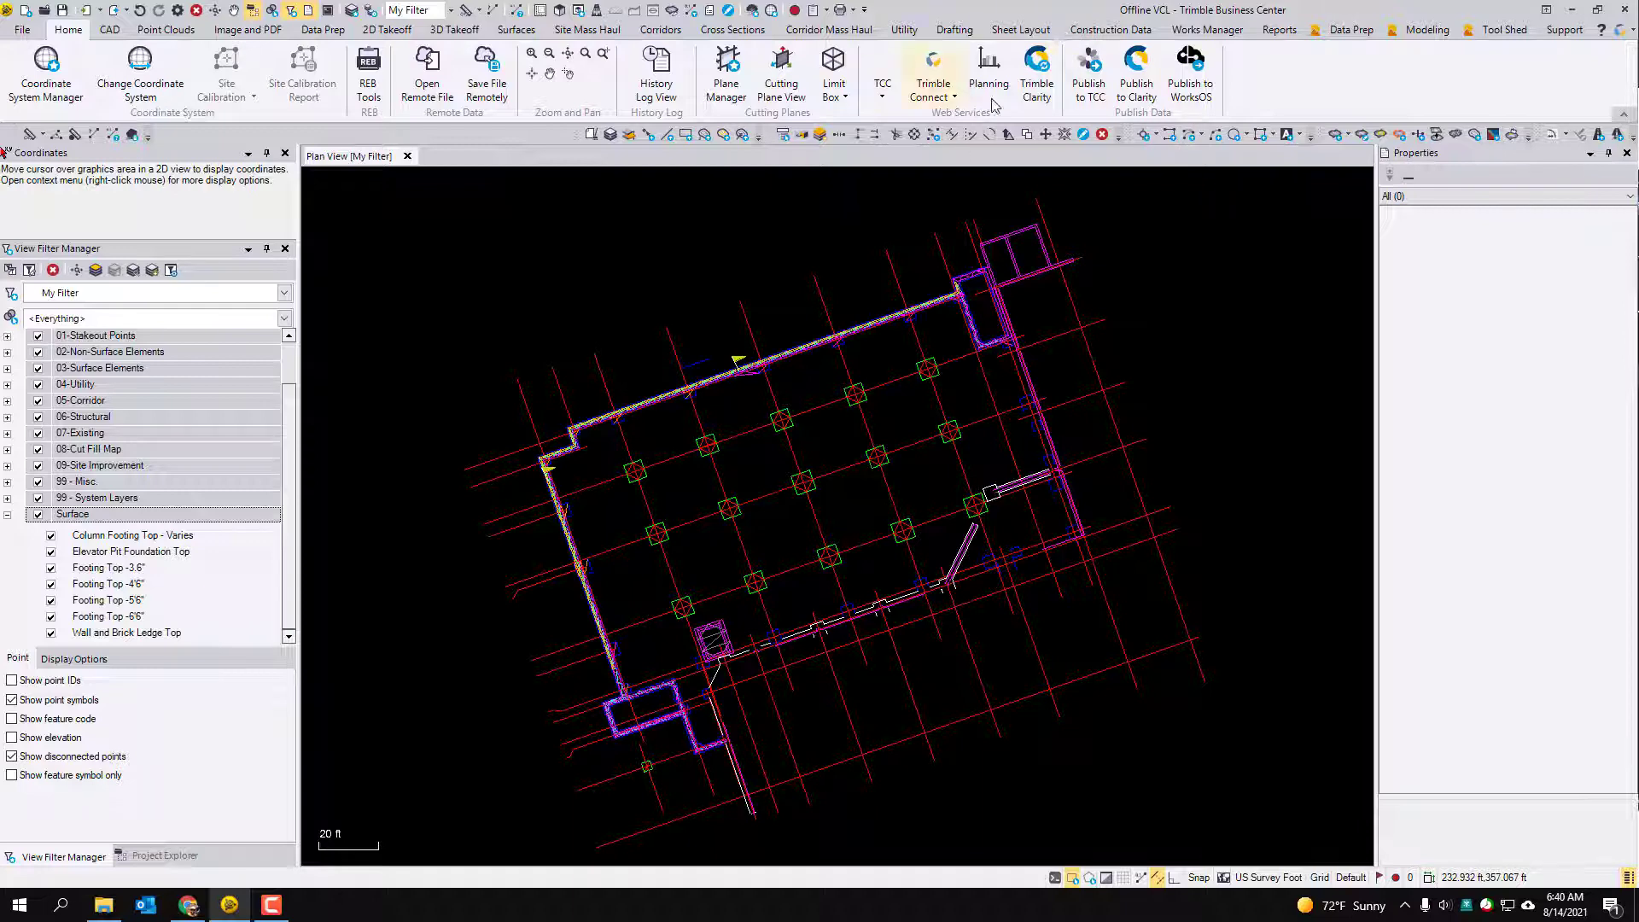
Assign the job to a new 'Offline VCL' project on the Offline account, declining to save.
left_click(329, 13)
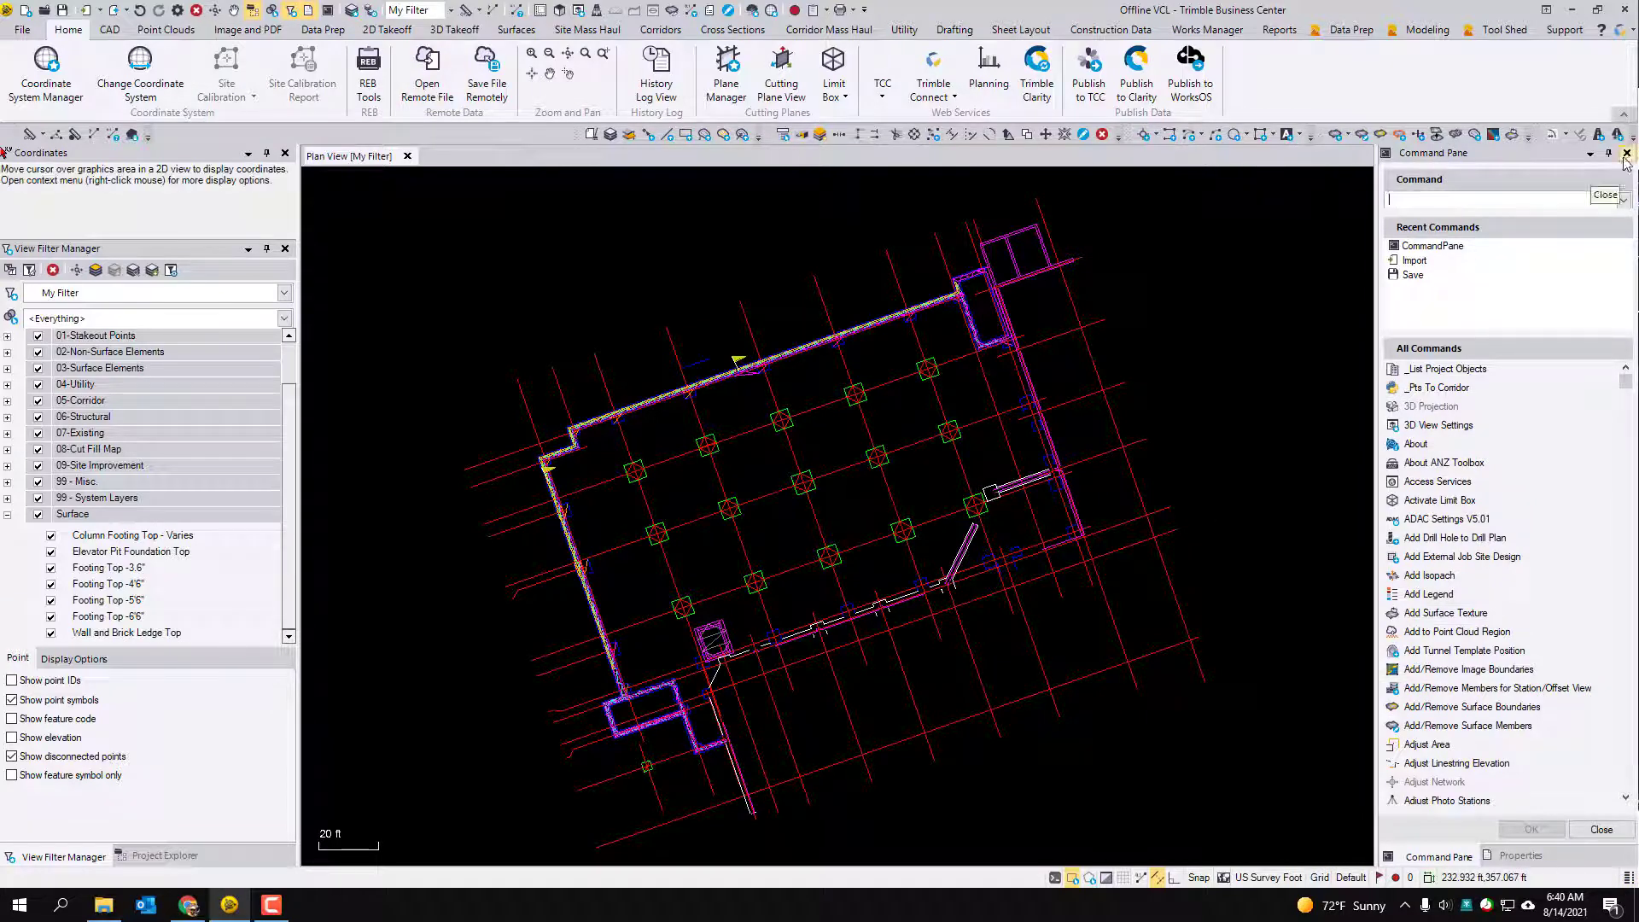
left_click(1199, 32)
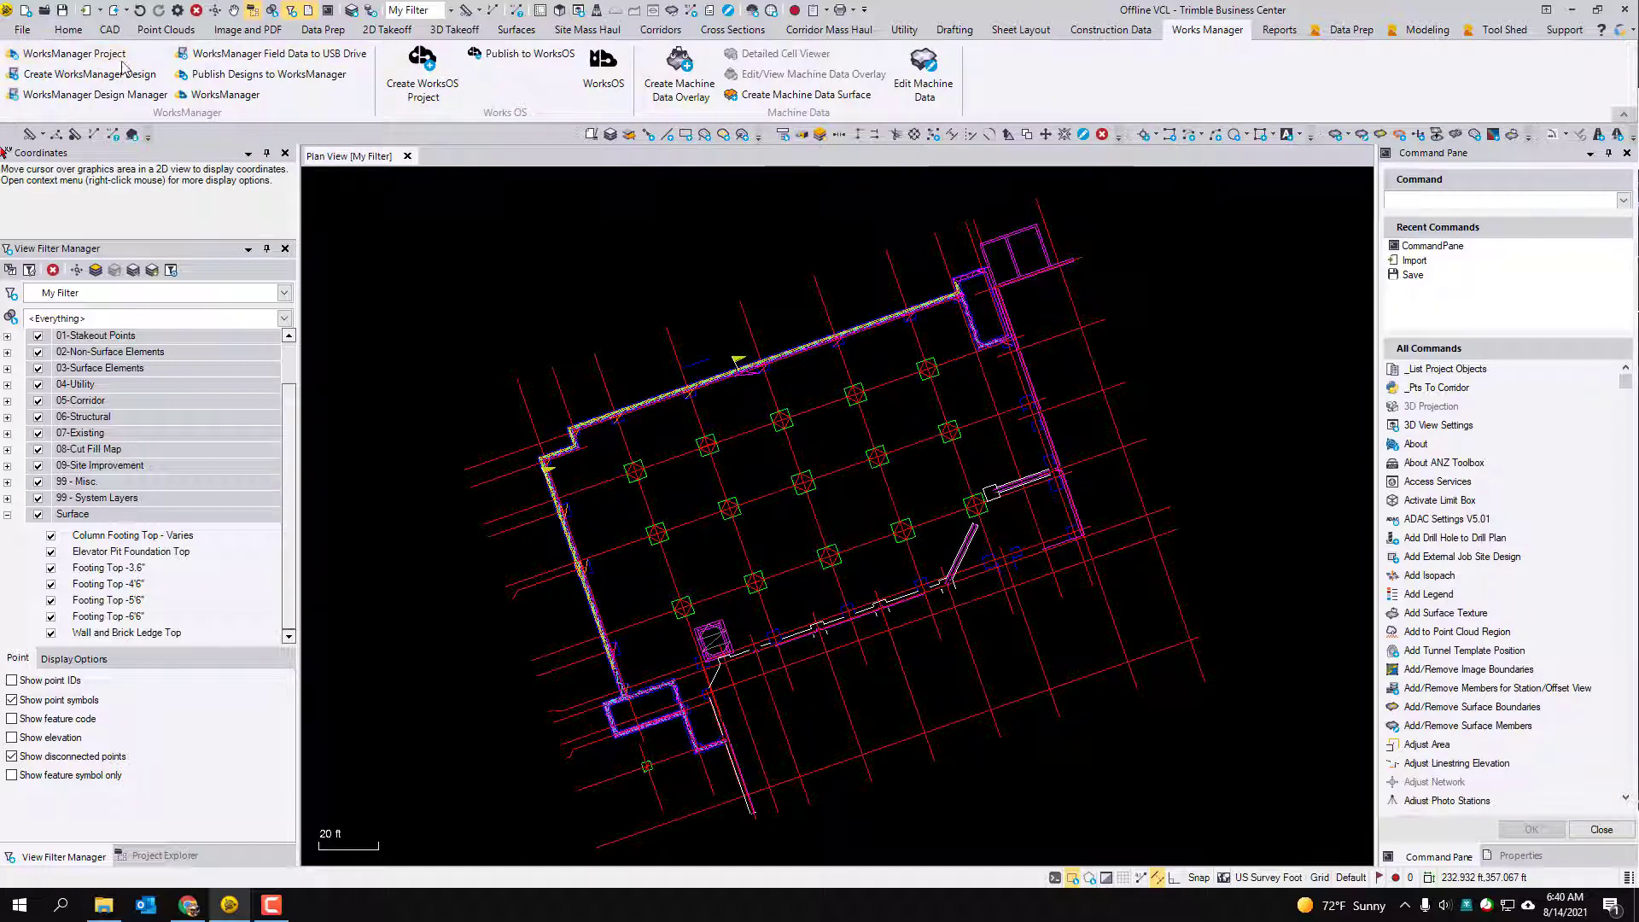
left_click(71, 58)
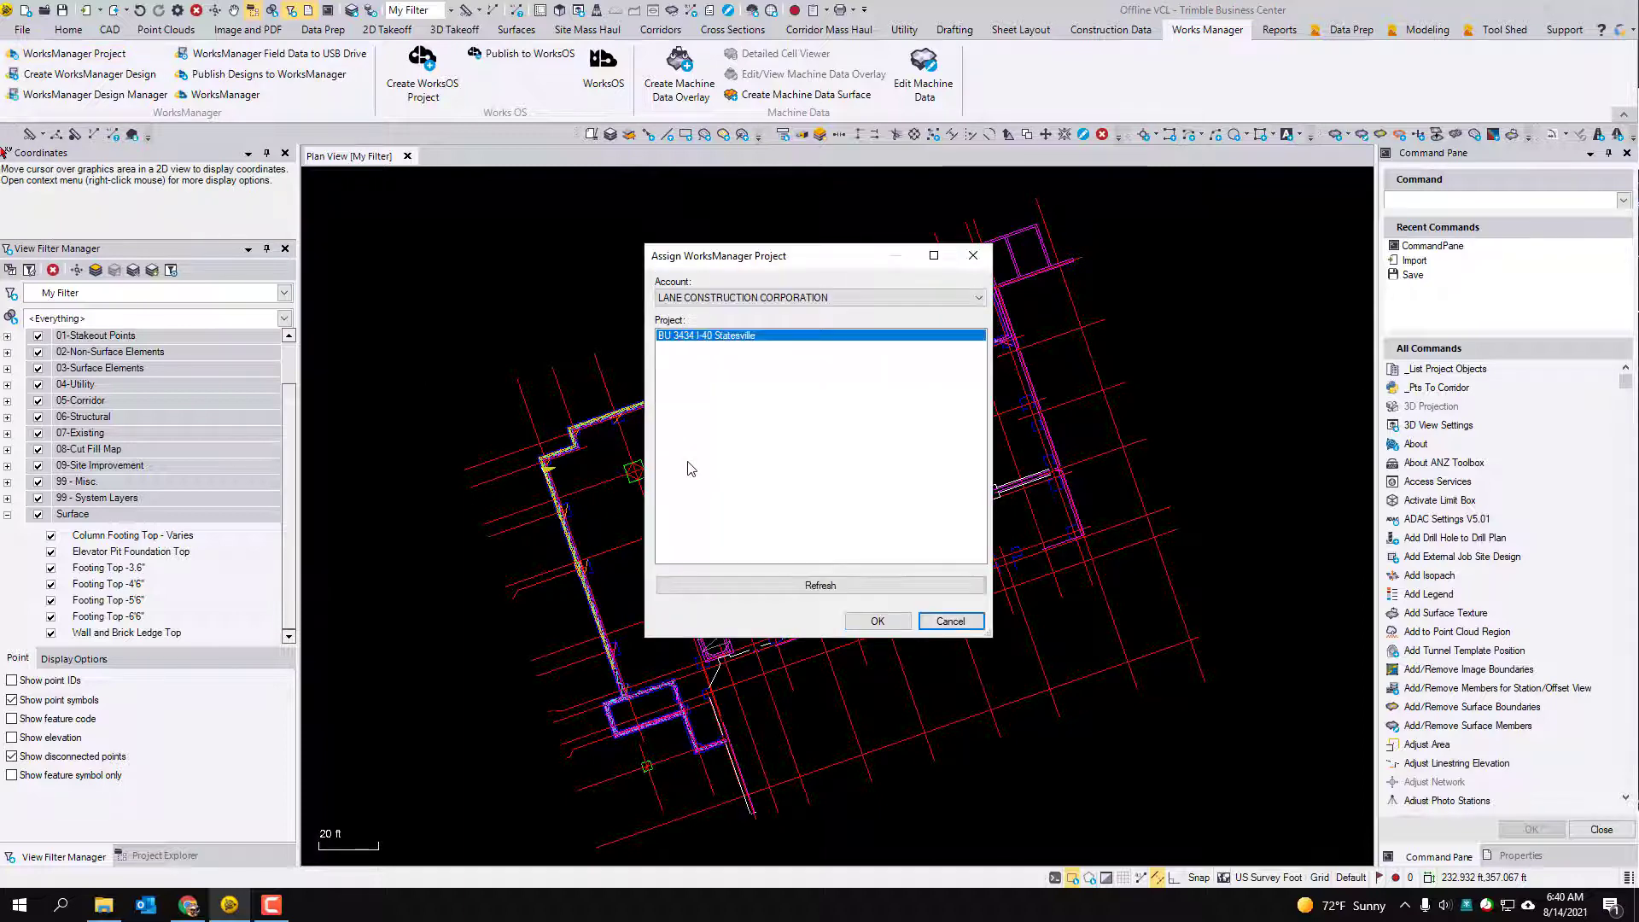
left_click(715, 298)
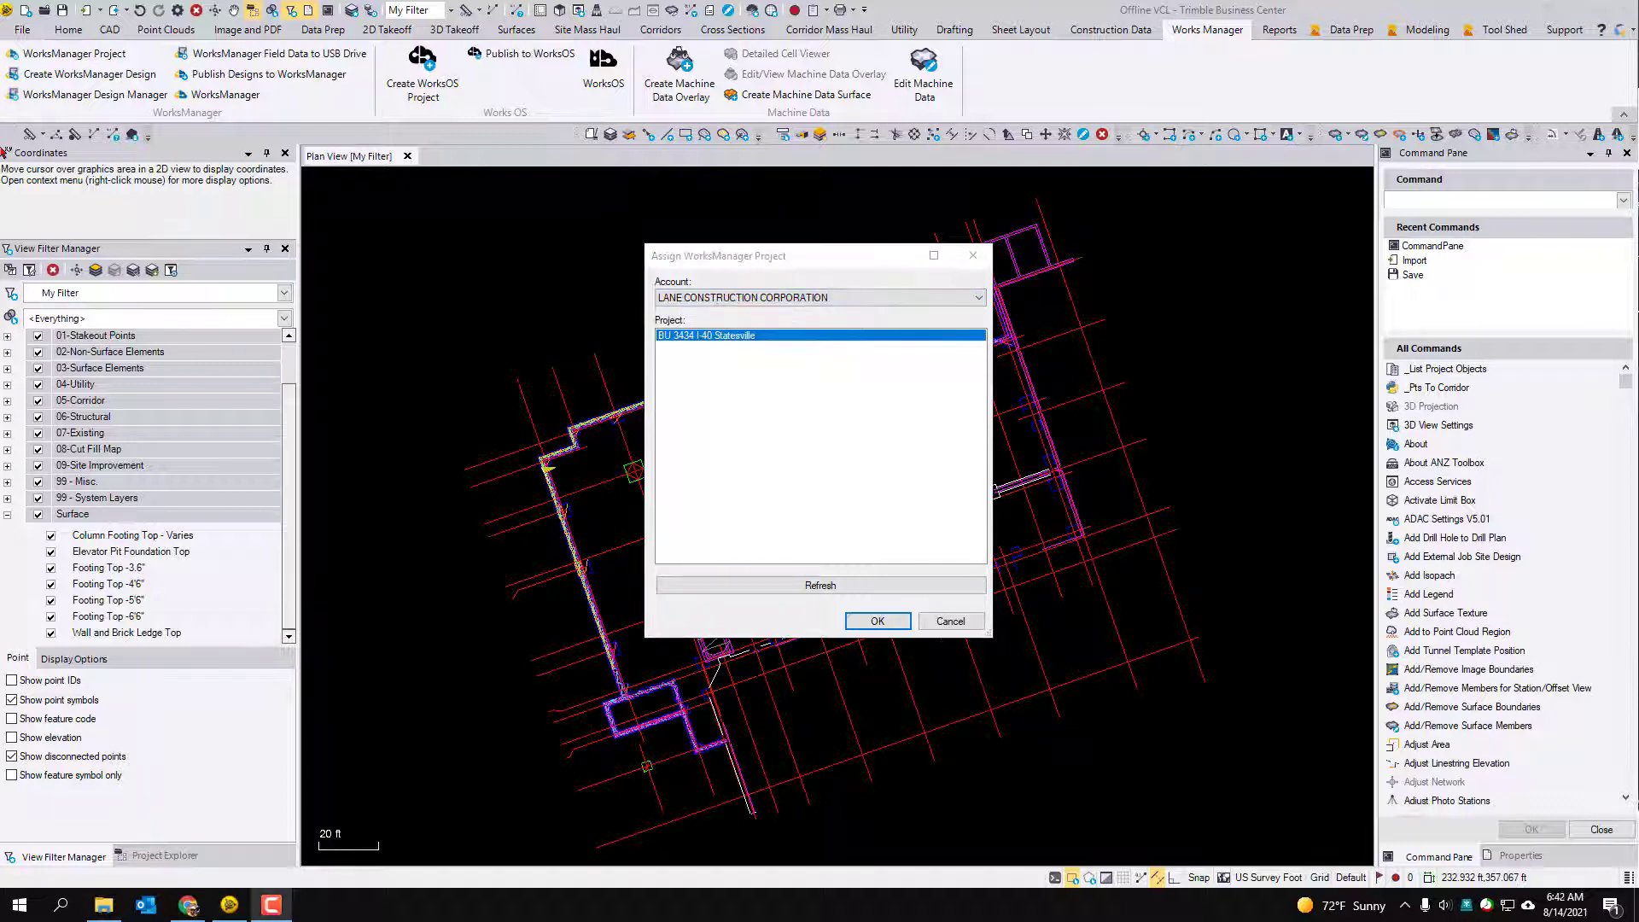
left_click(909, 298)
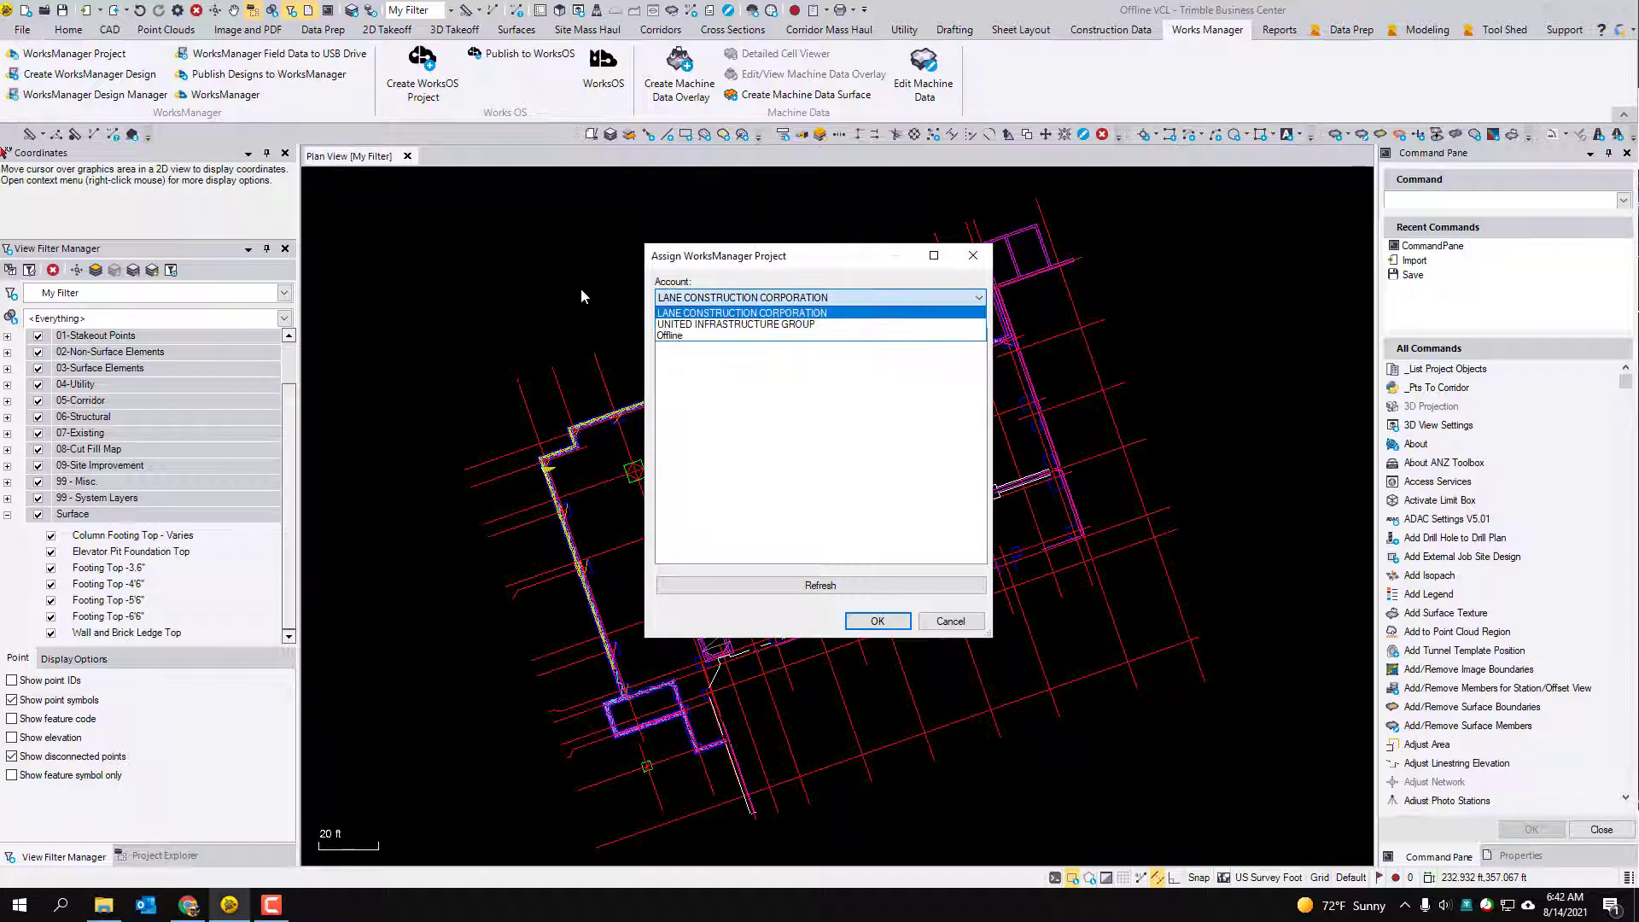
left_click(684, 337)
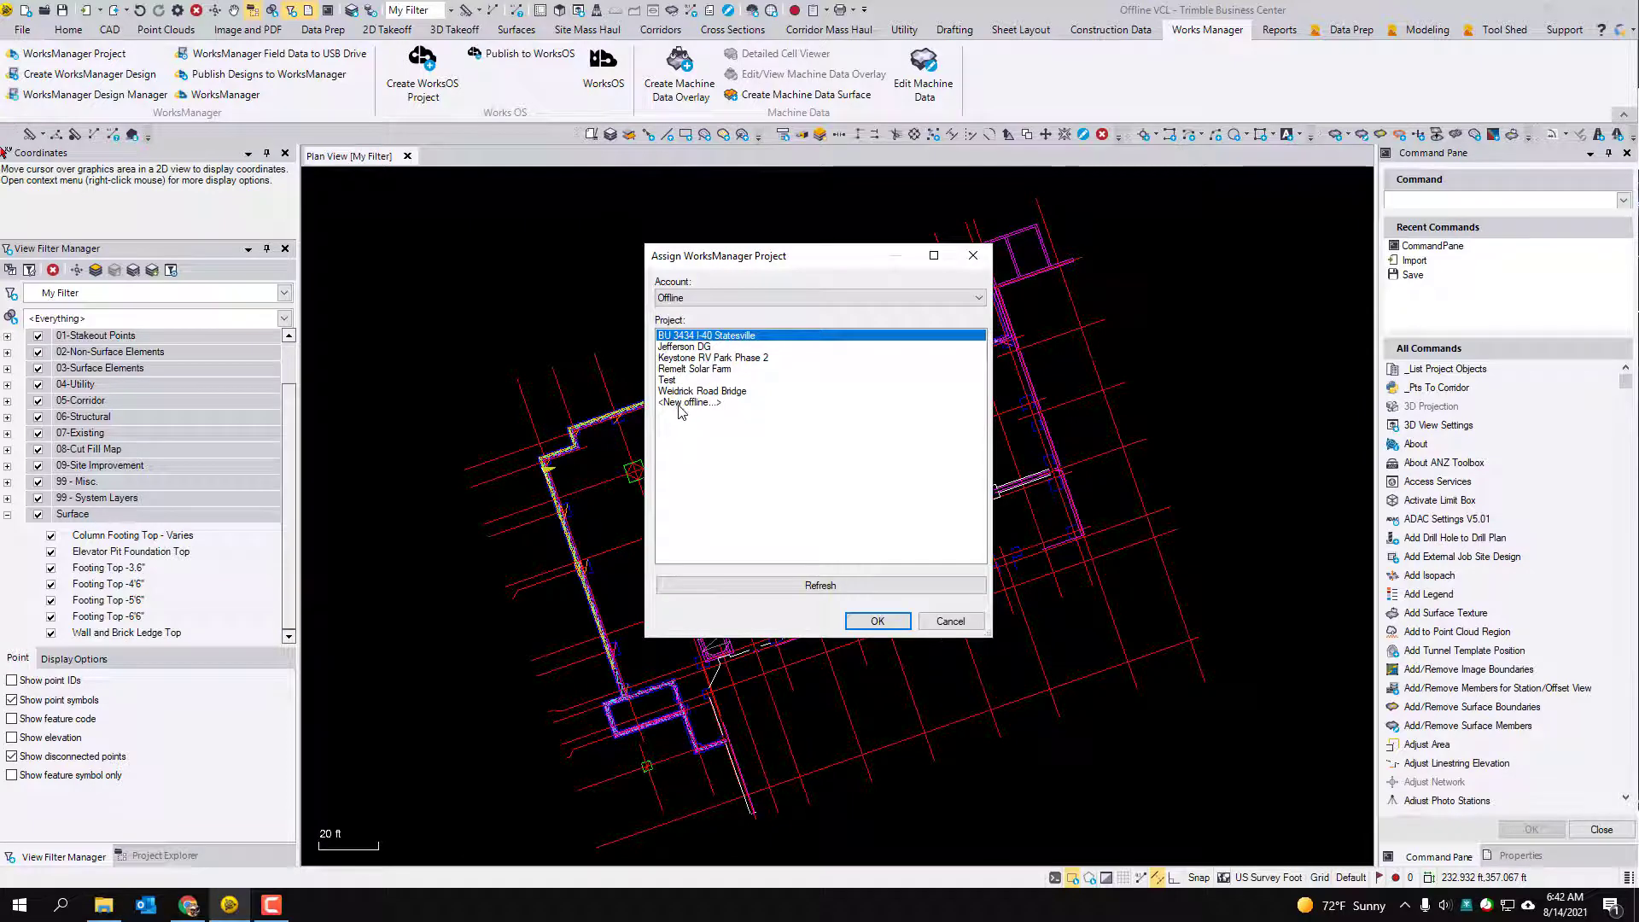
left_click(708, 404)
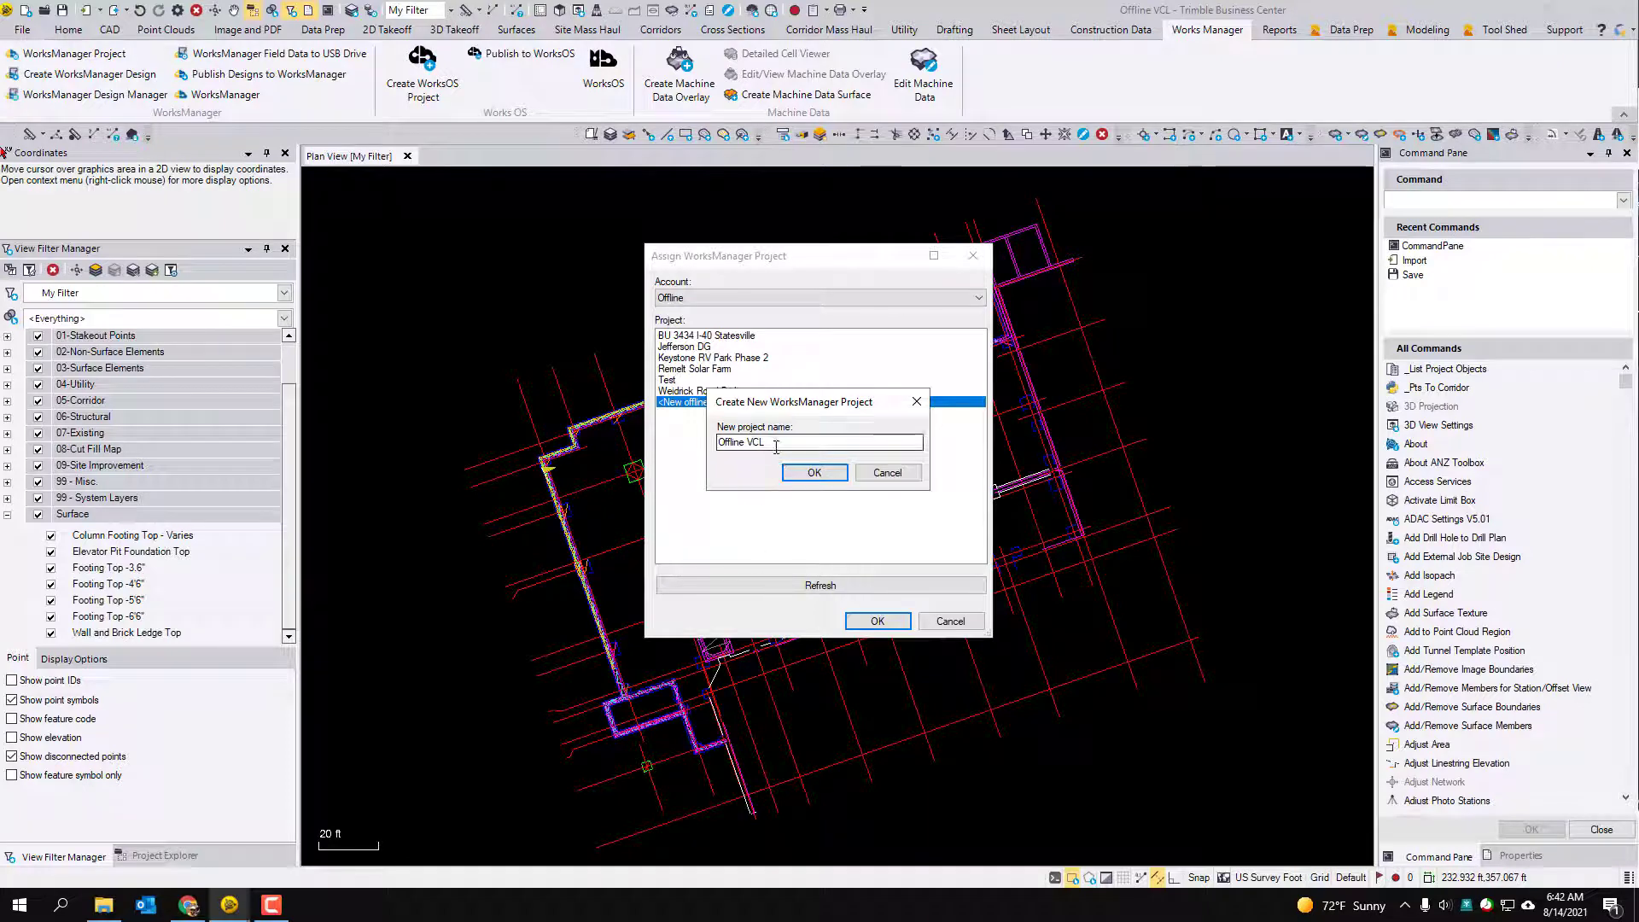
left_click(813, 476)
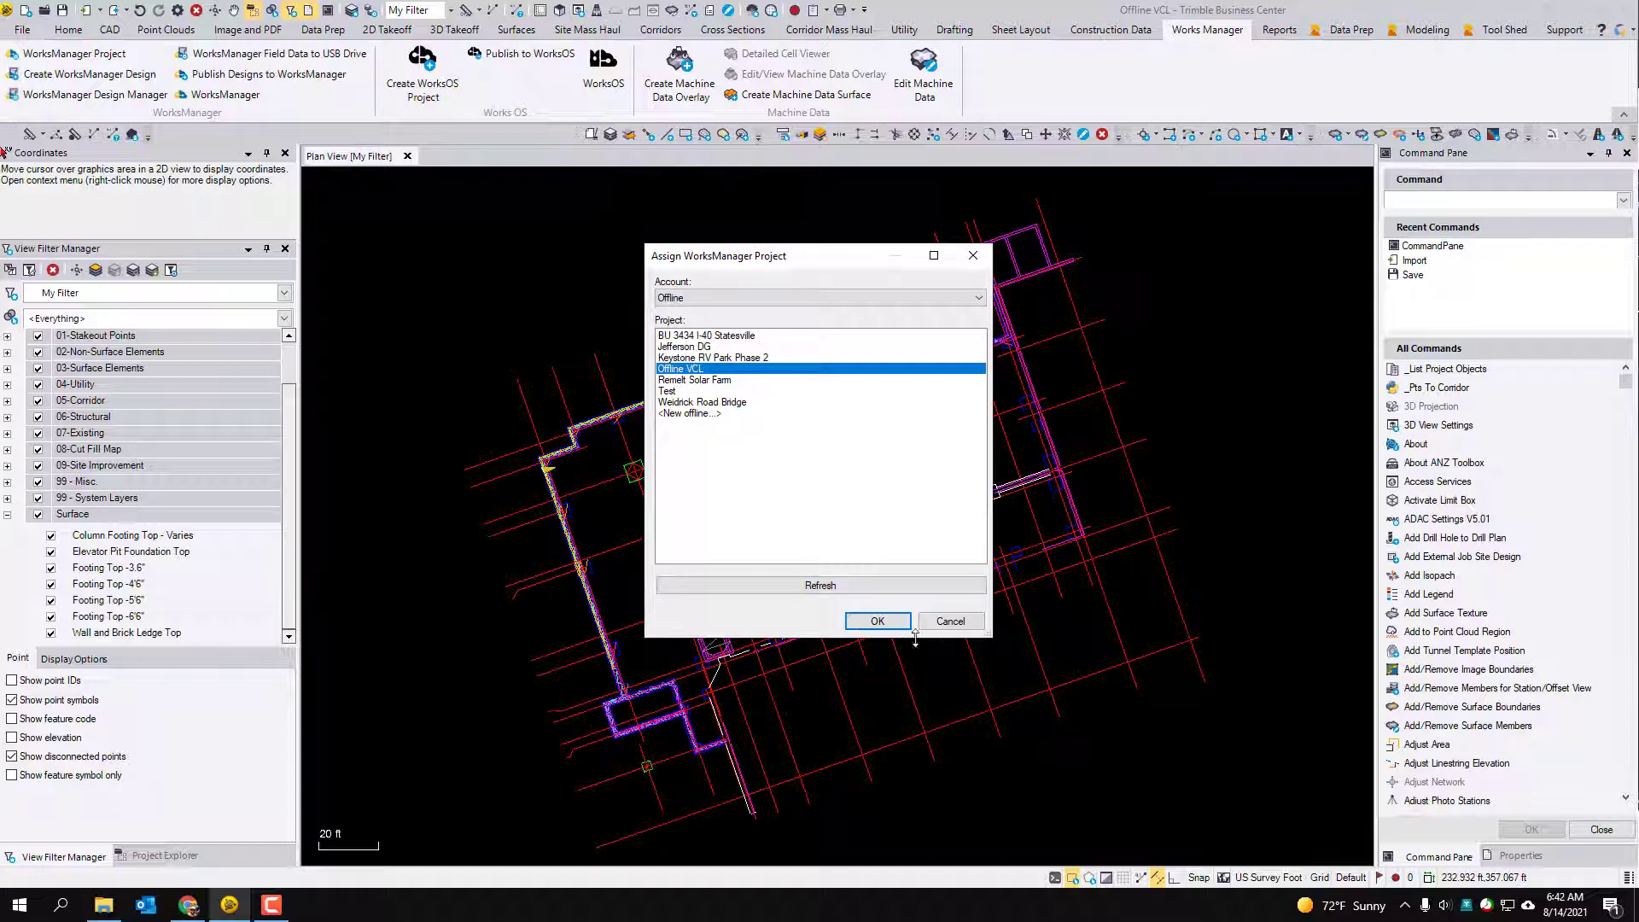
left_click(877, 622)
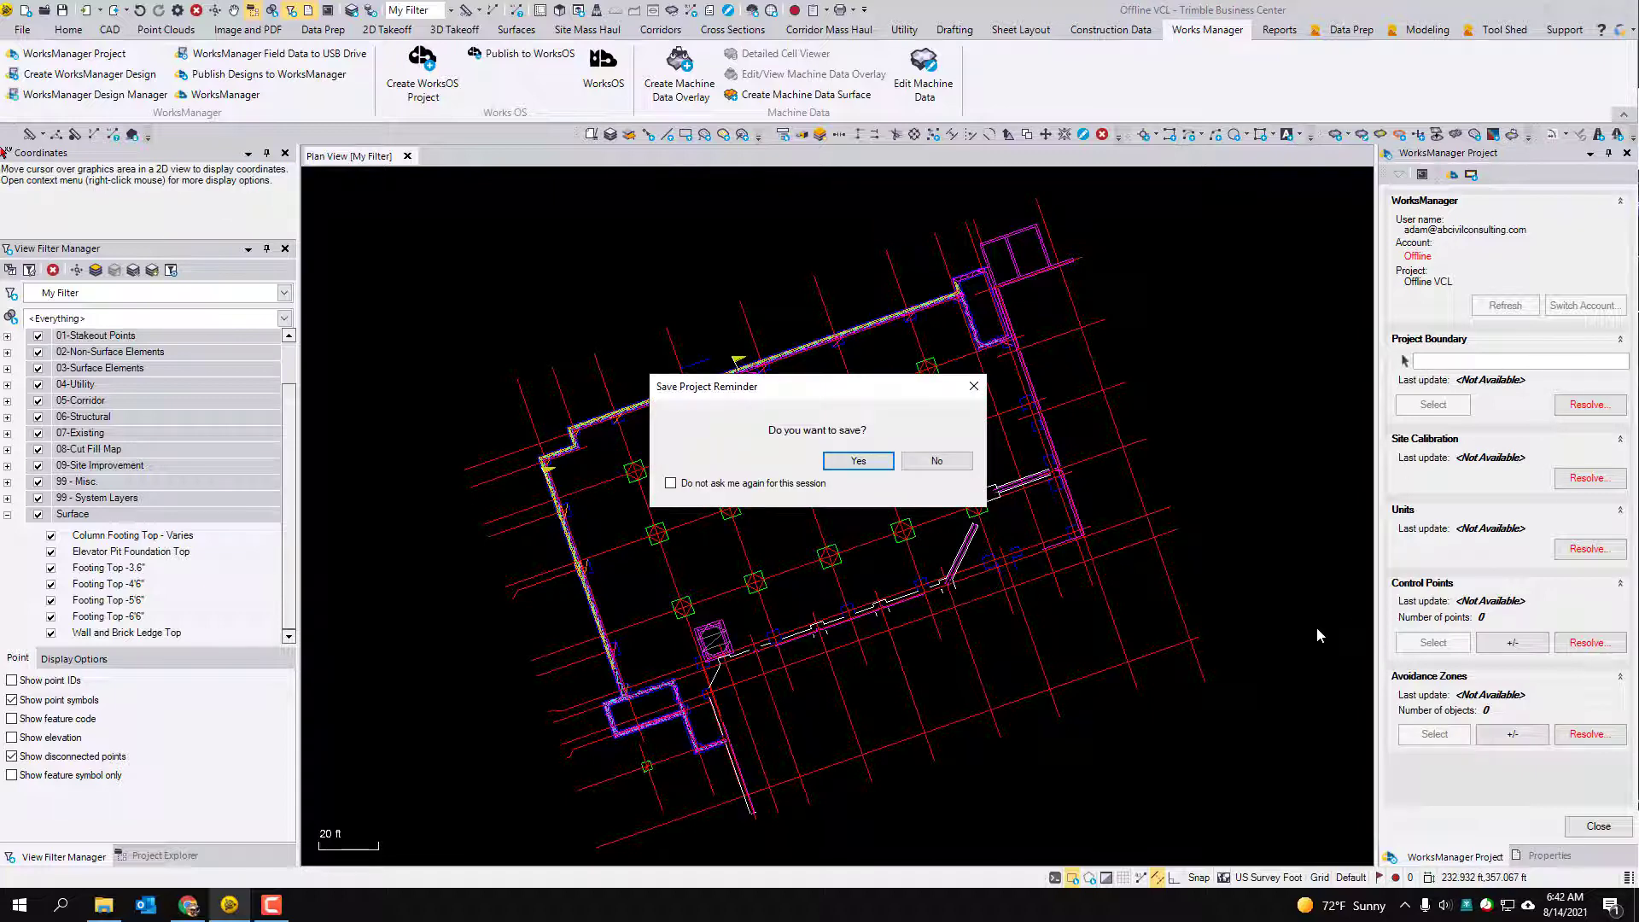
left_click(937, 461)
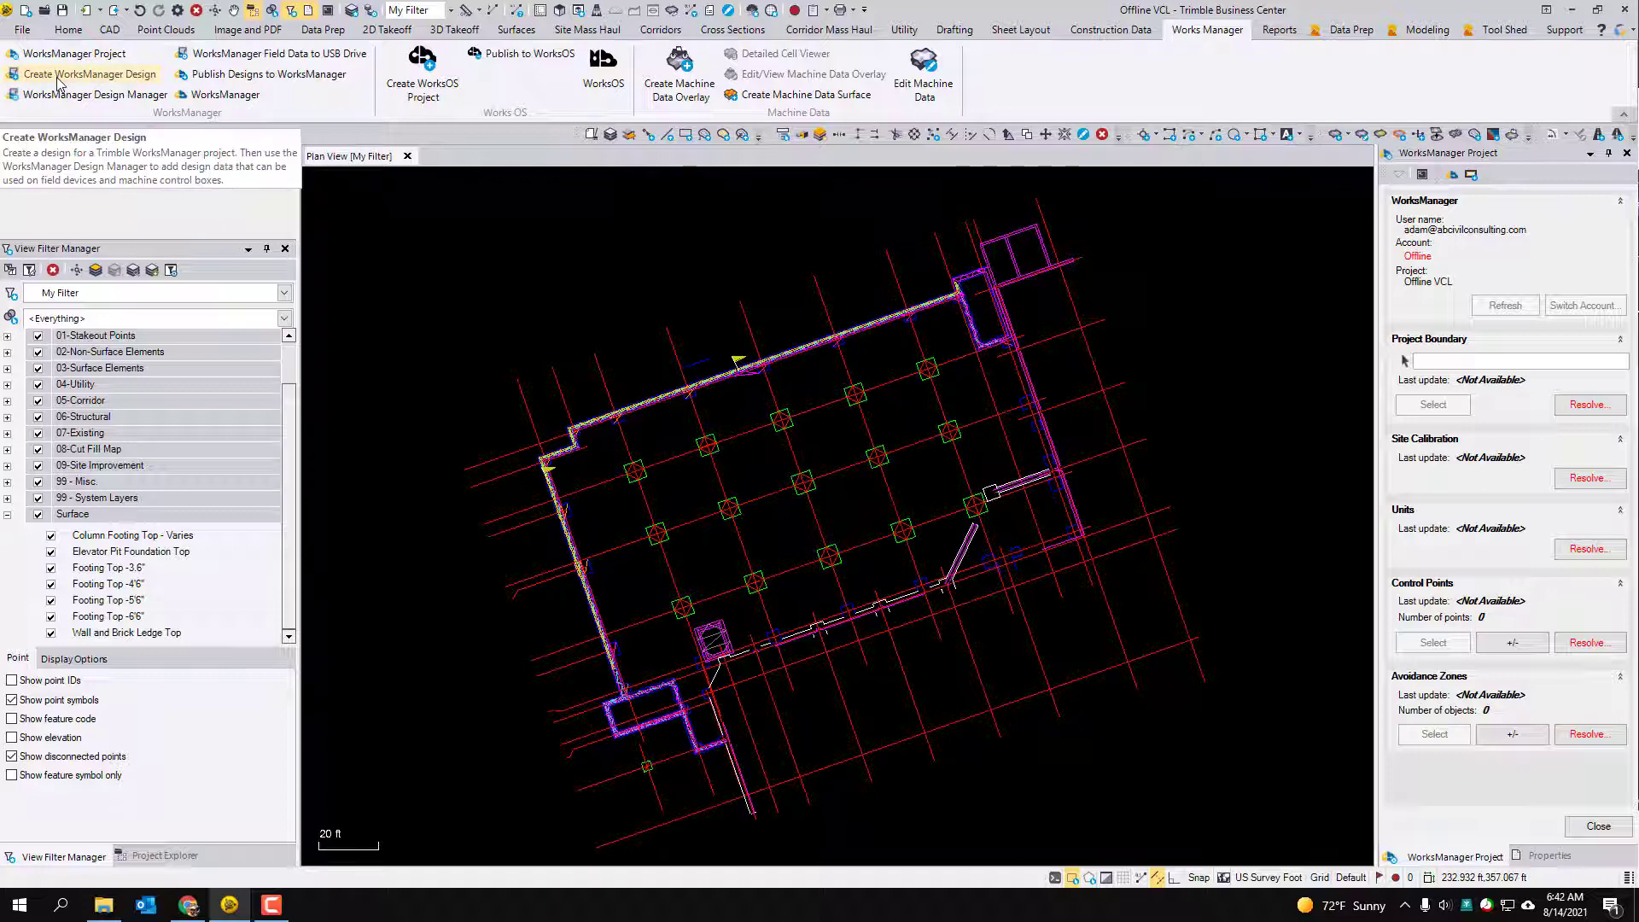
Create a new WorksManager design named 'Foundation Excavation'.
left_click(93, 82)
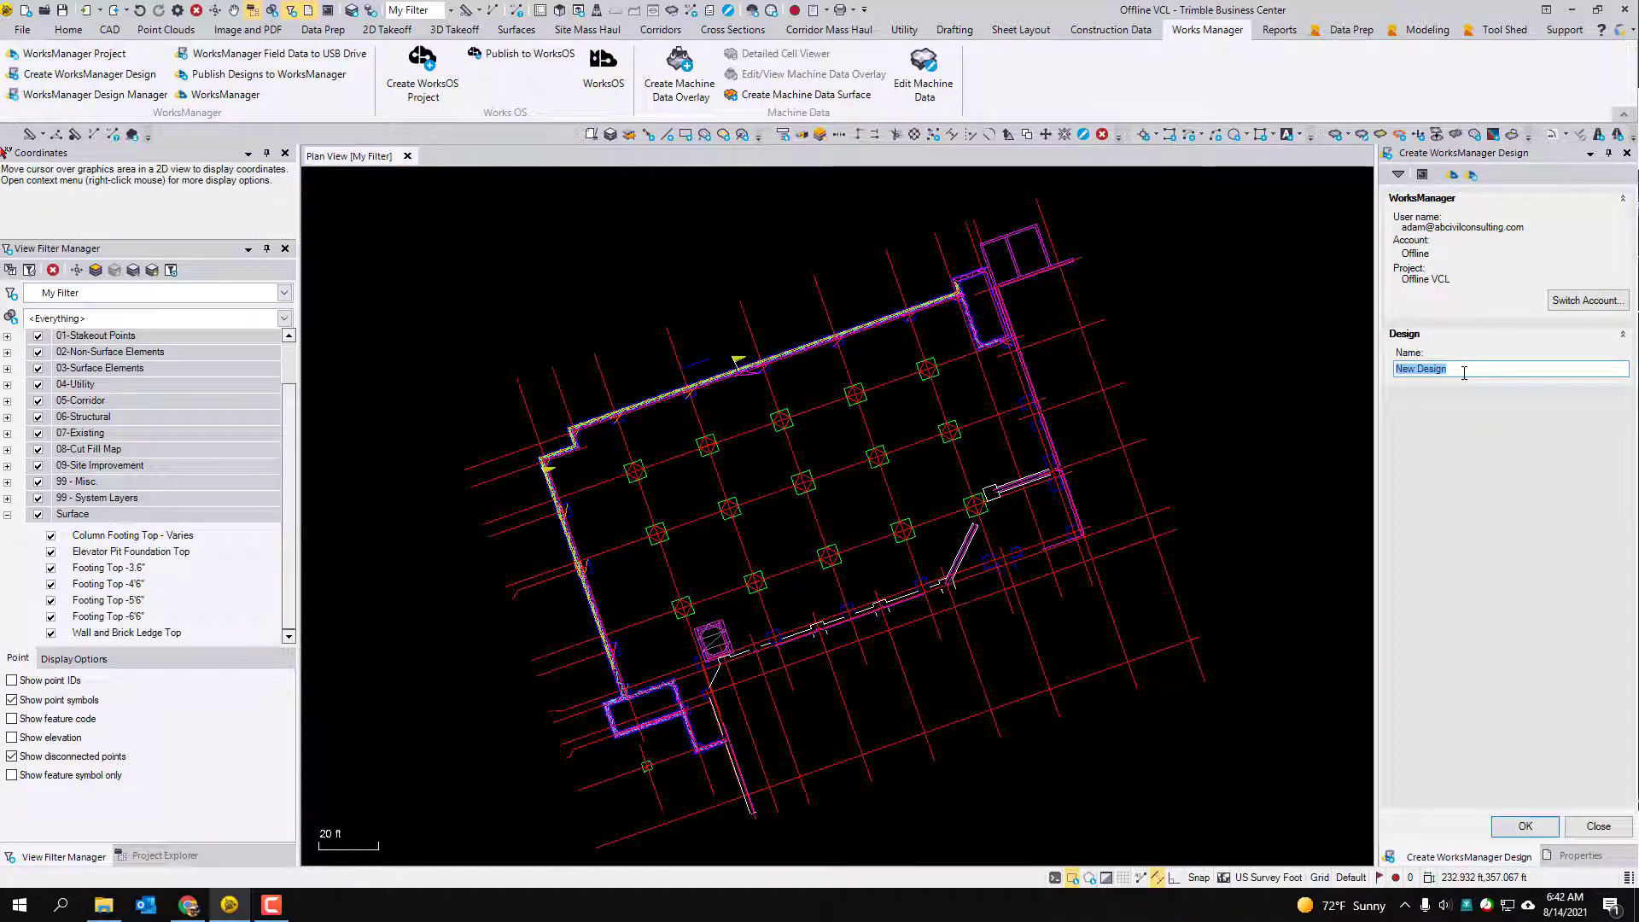
type("Foundation Excavation")
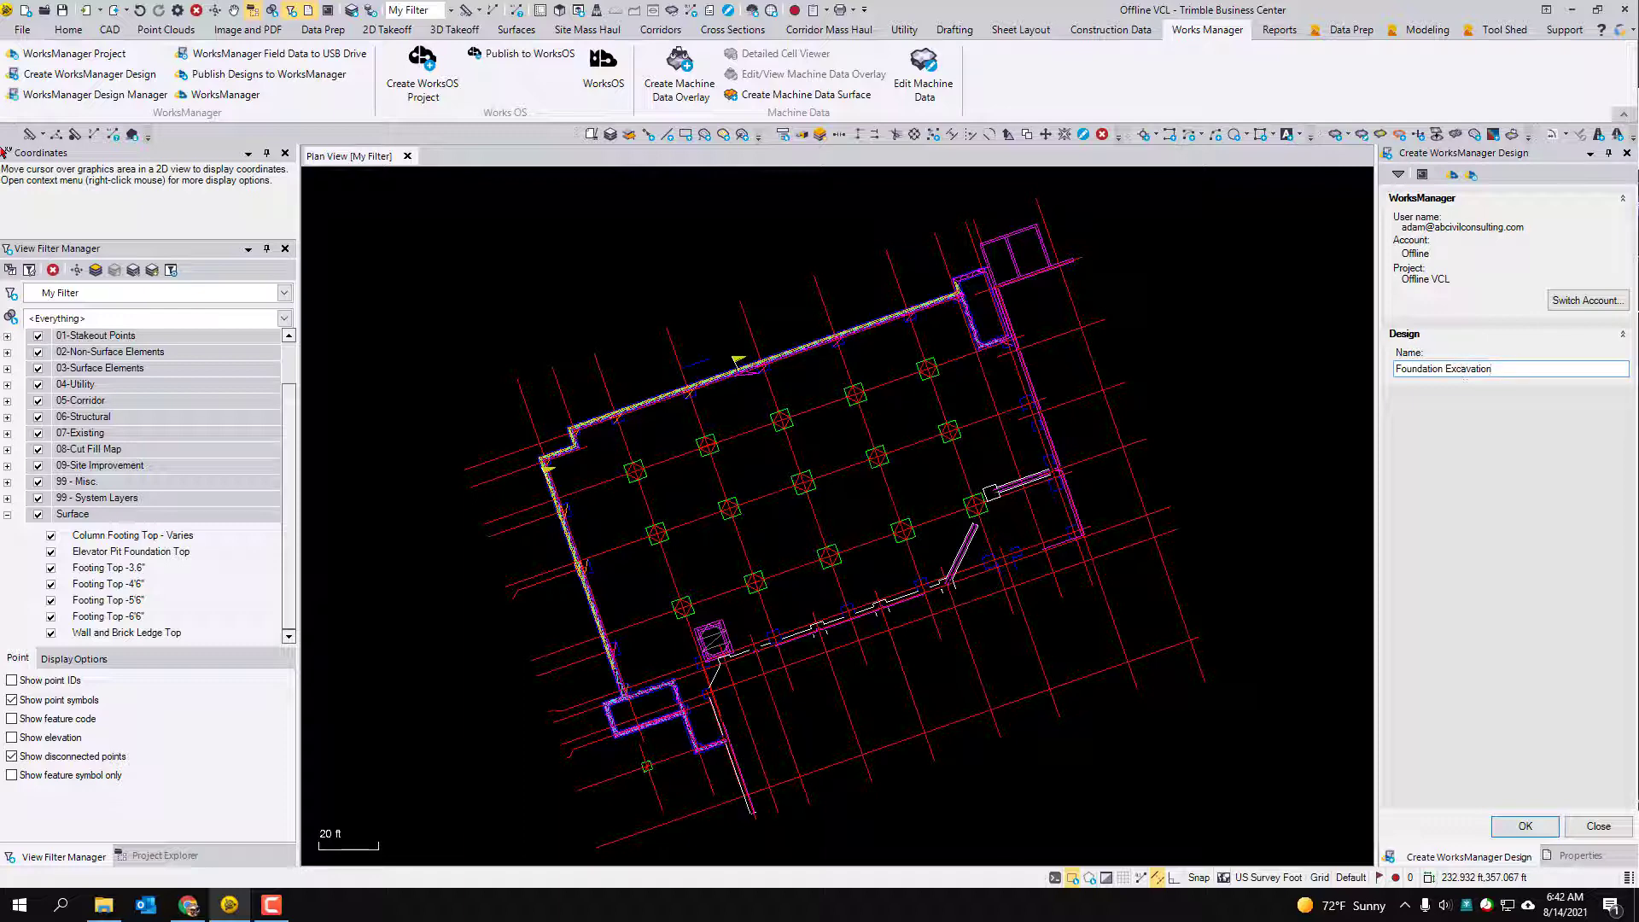
left_click(1523, 835)
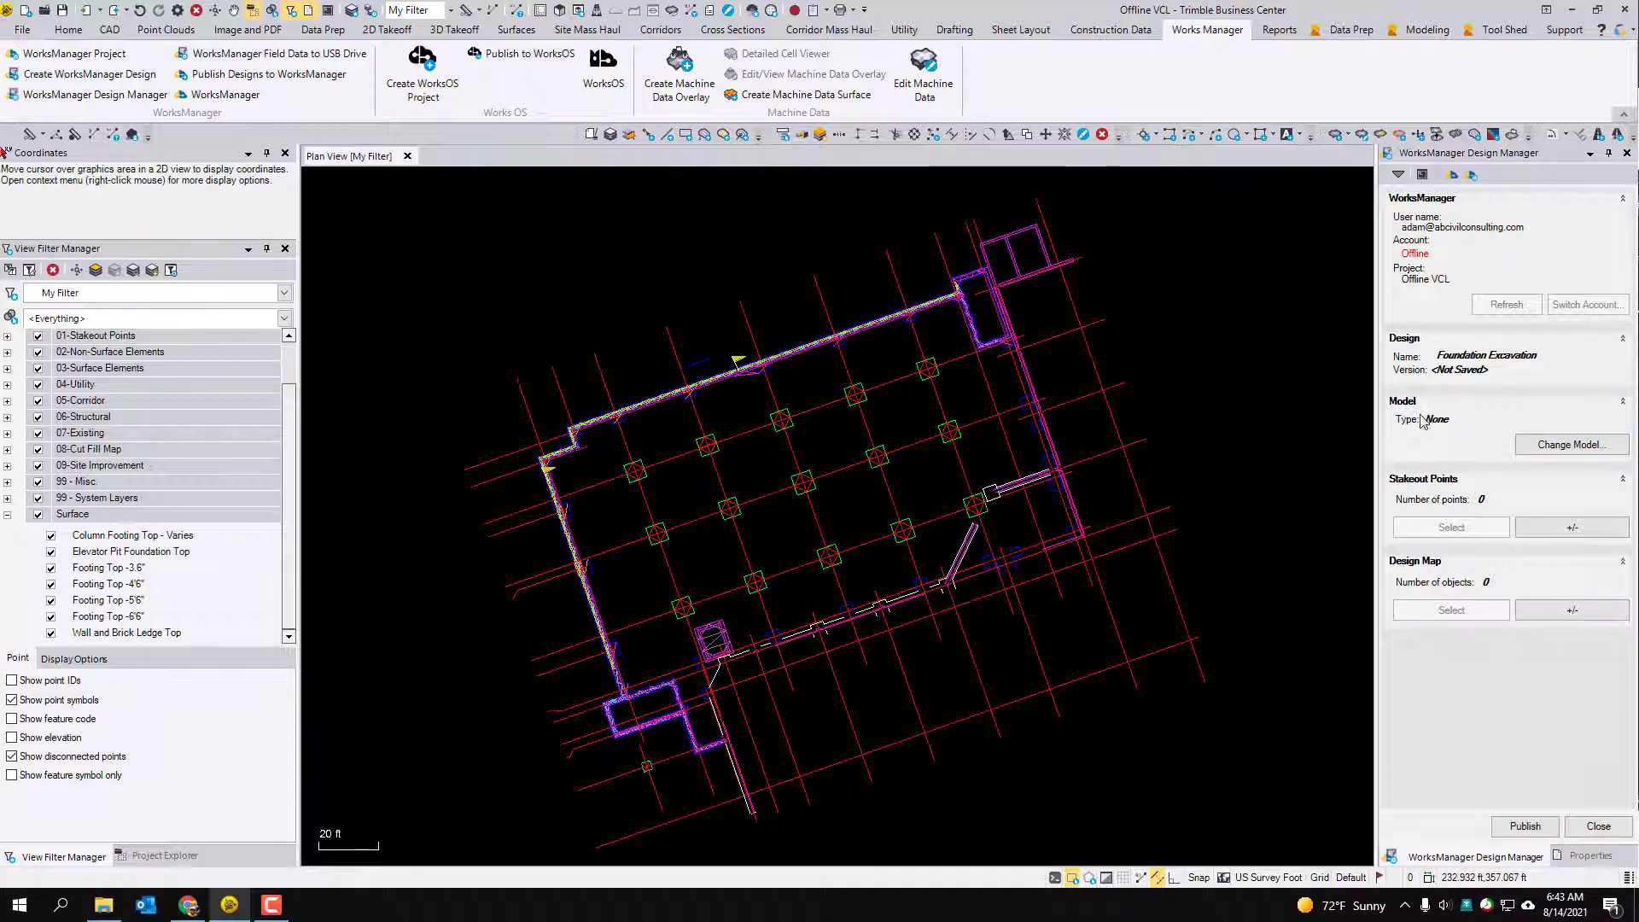
Review the Surface, Alignment, Road surface, 3D linework and Material layer model types, settling on User-defined.
left_click(1575, 446)
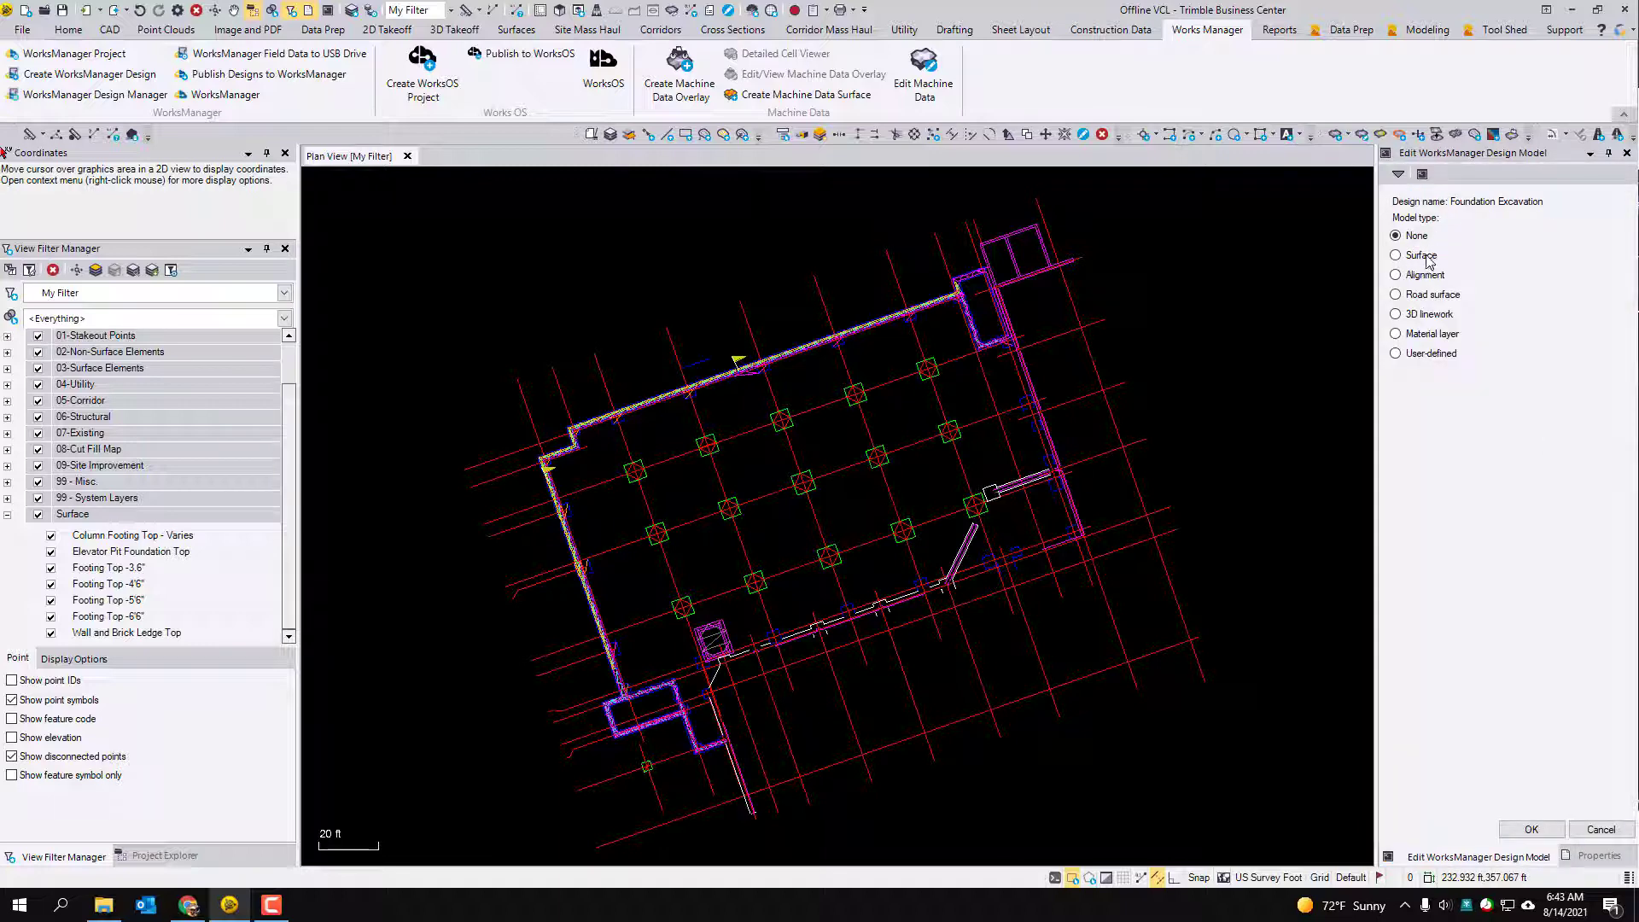
left_click(1418, 258)
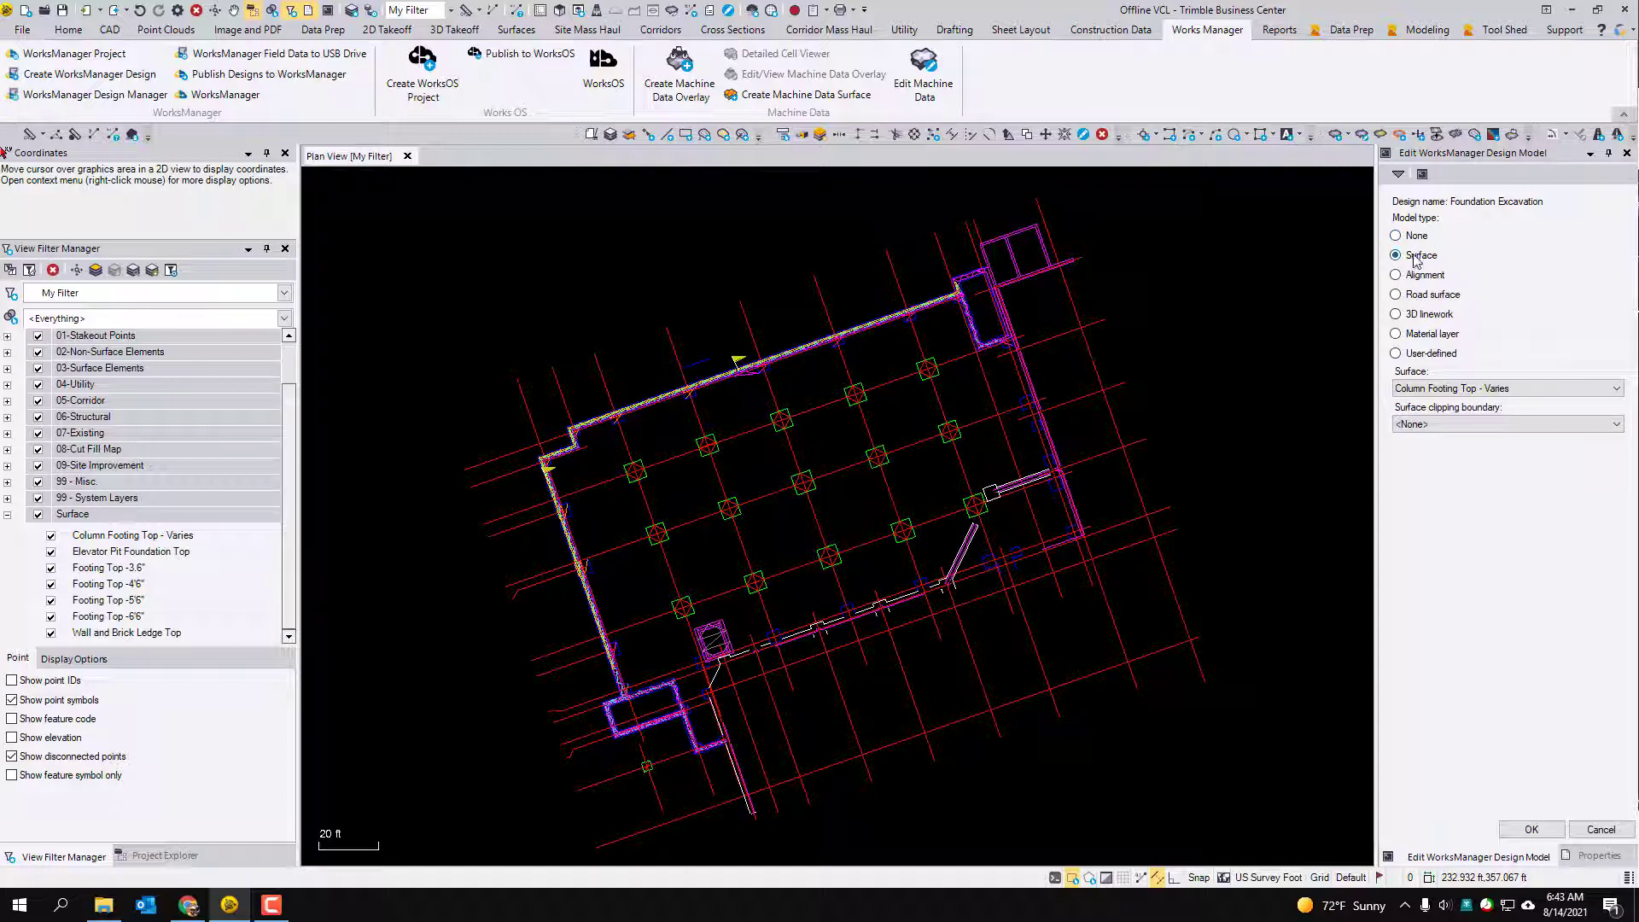
left_click(1424, 275)
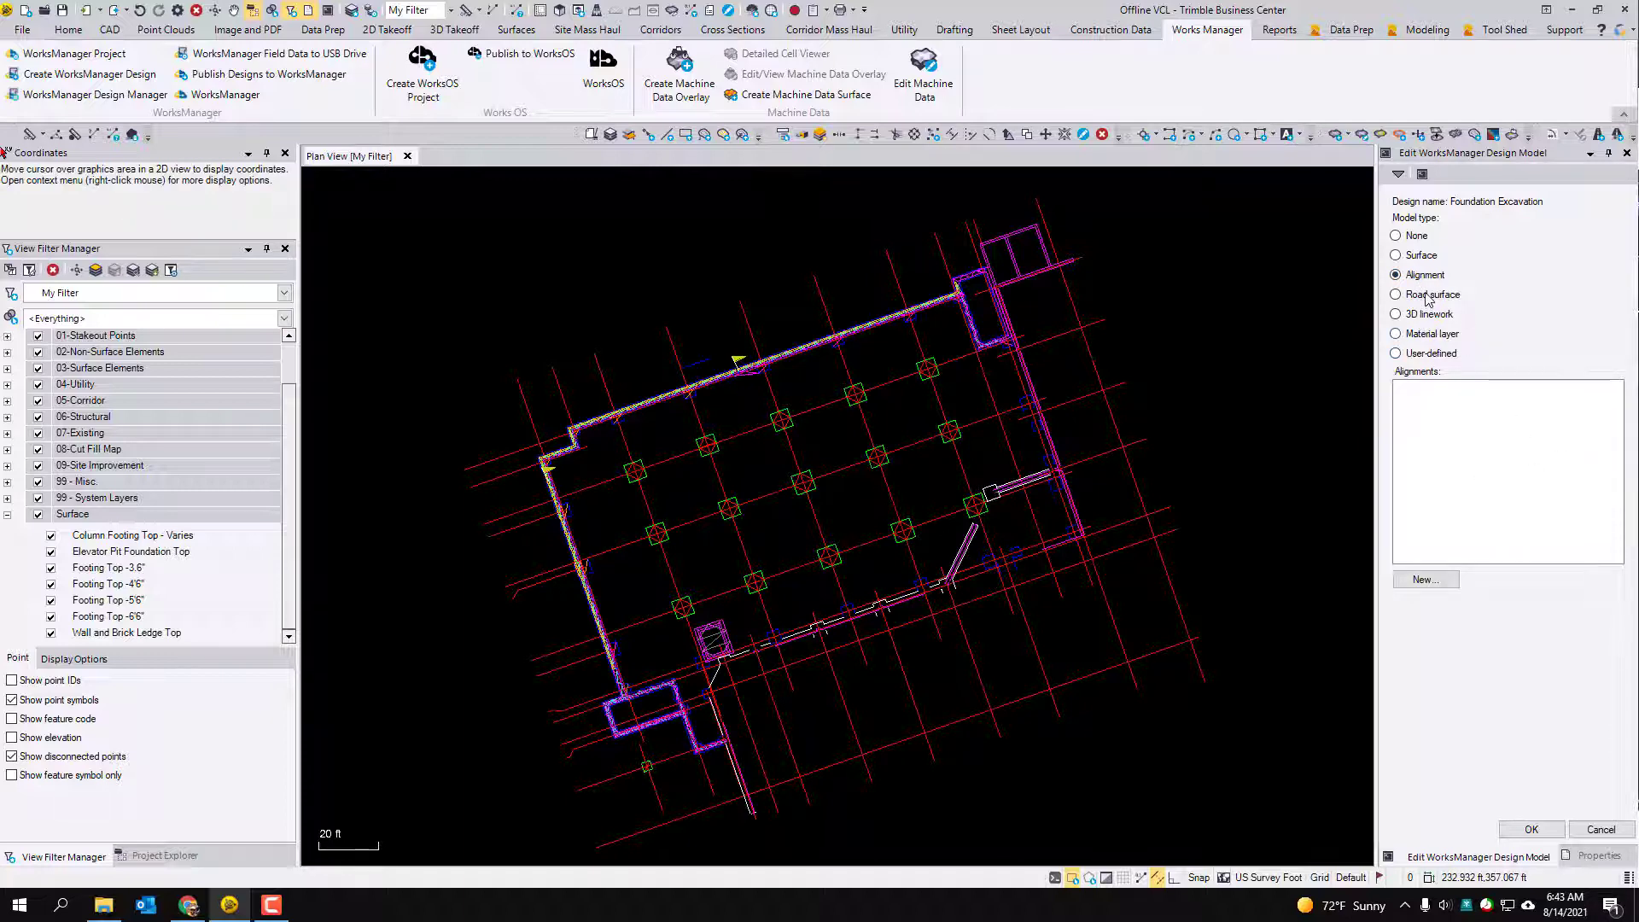
left_click(1426, 296)
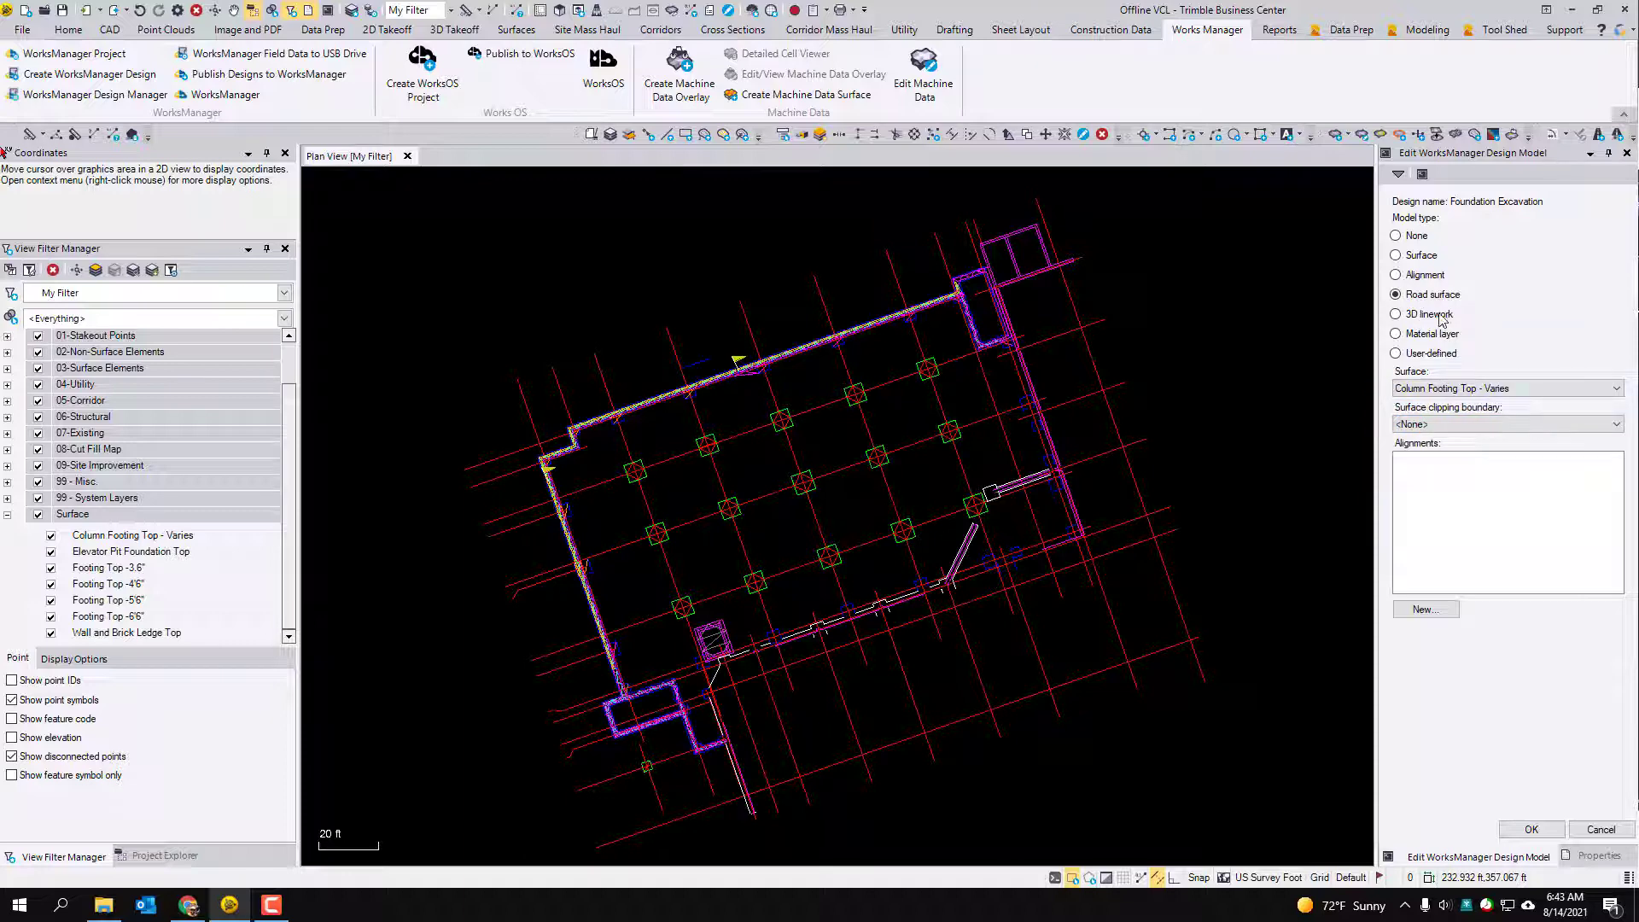
left_click(1440, 315)
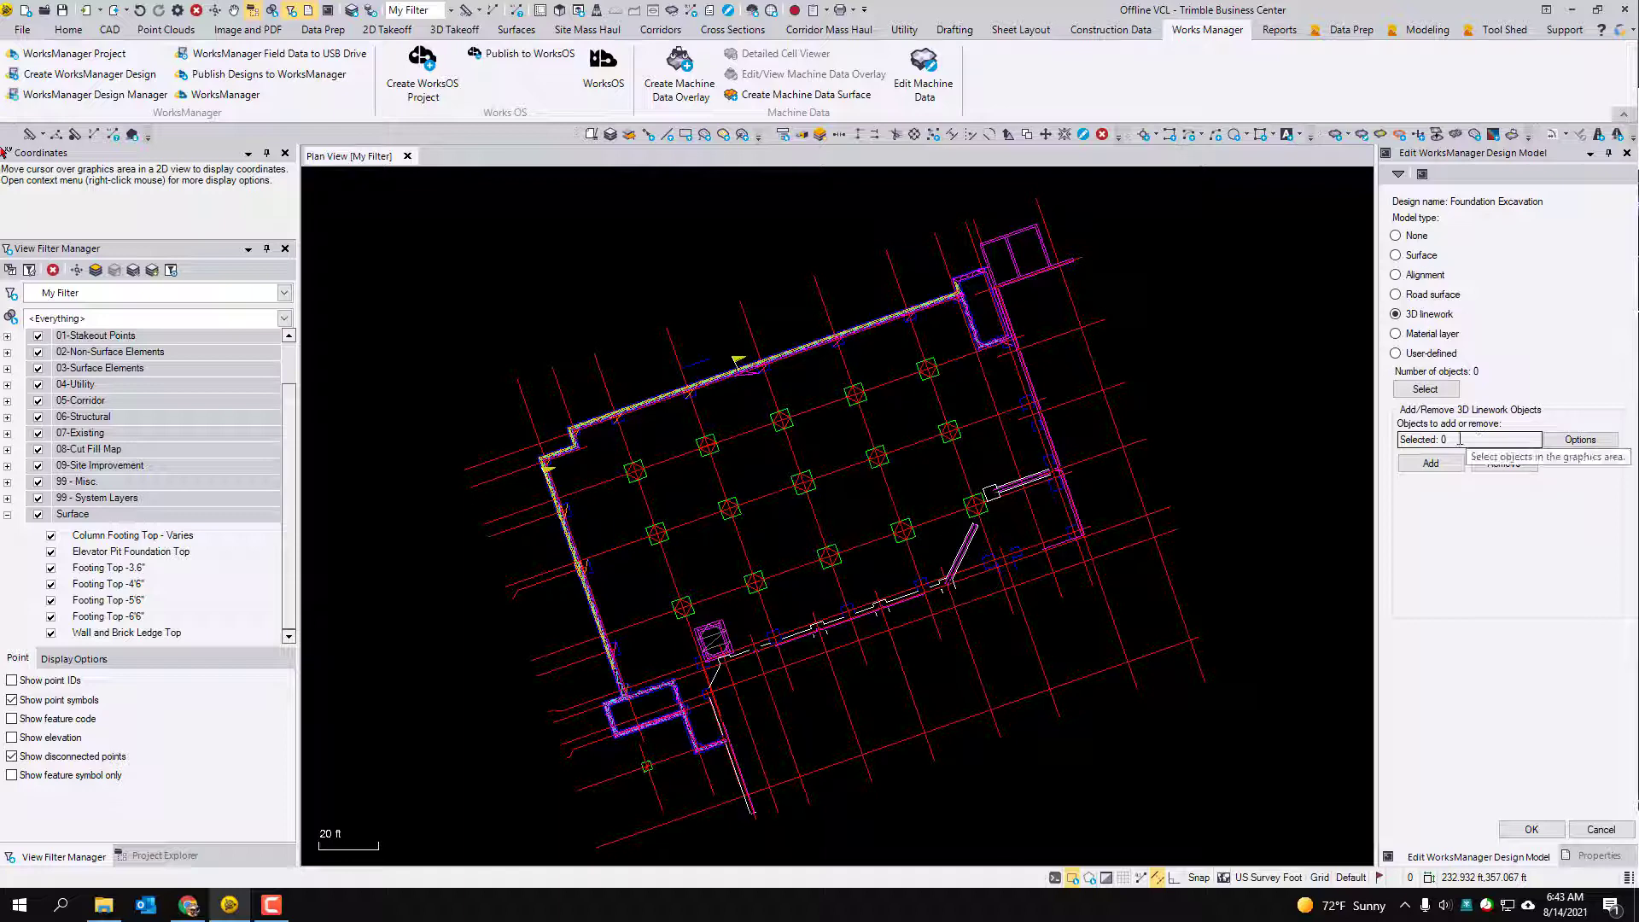
left_click(1423, 335)
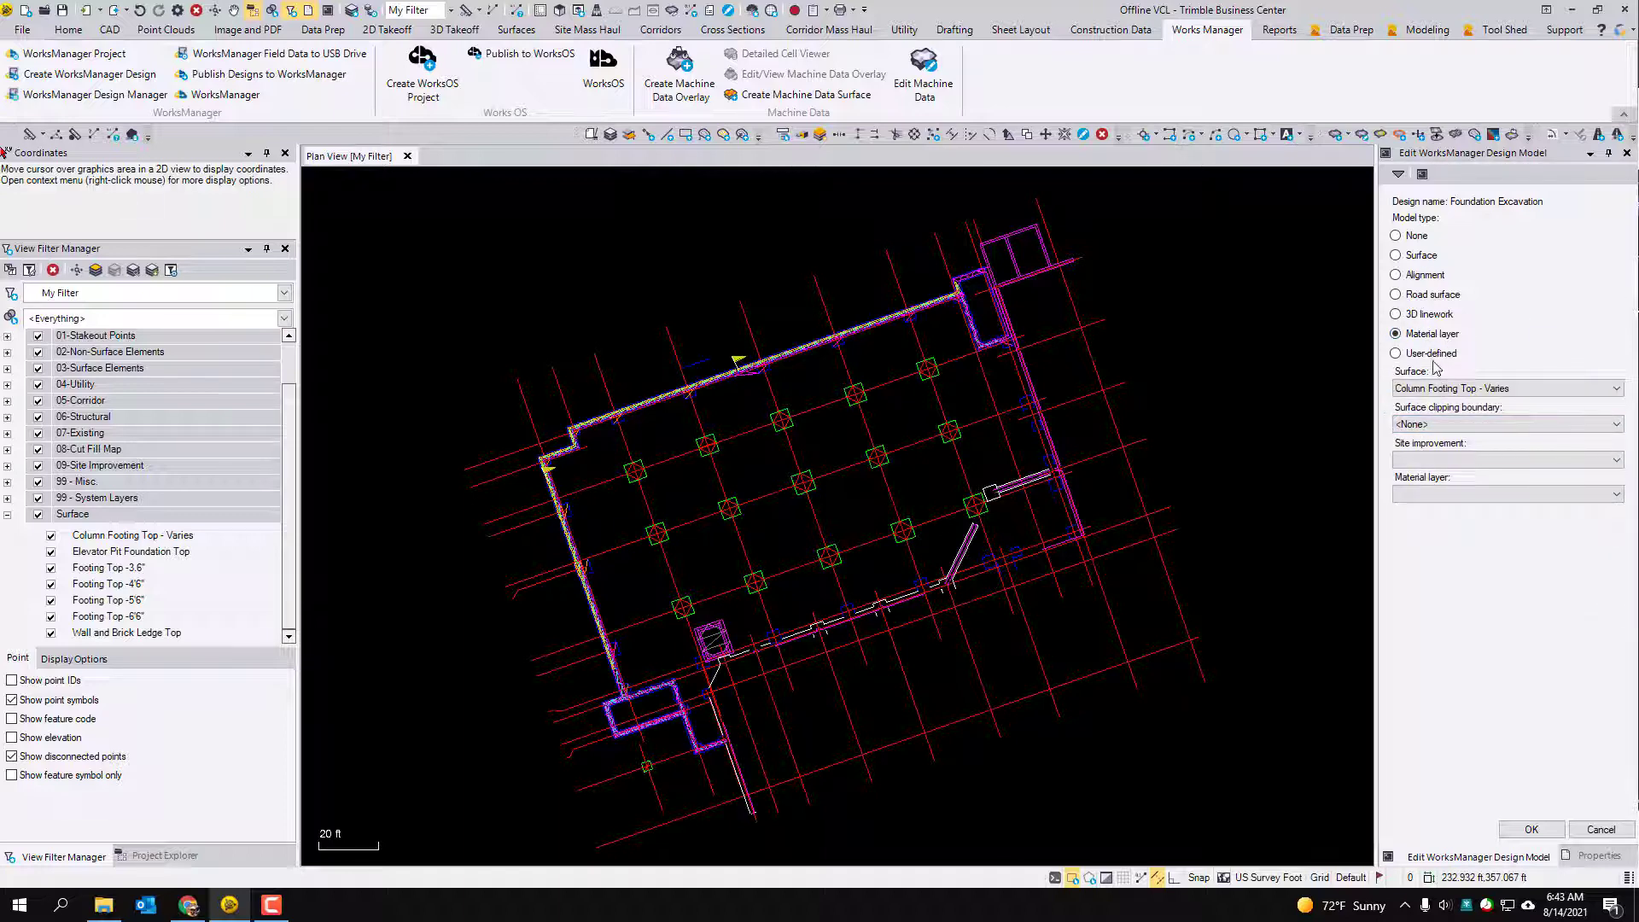
left_click(1432, 355)
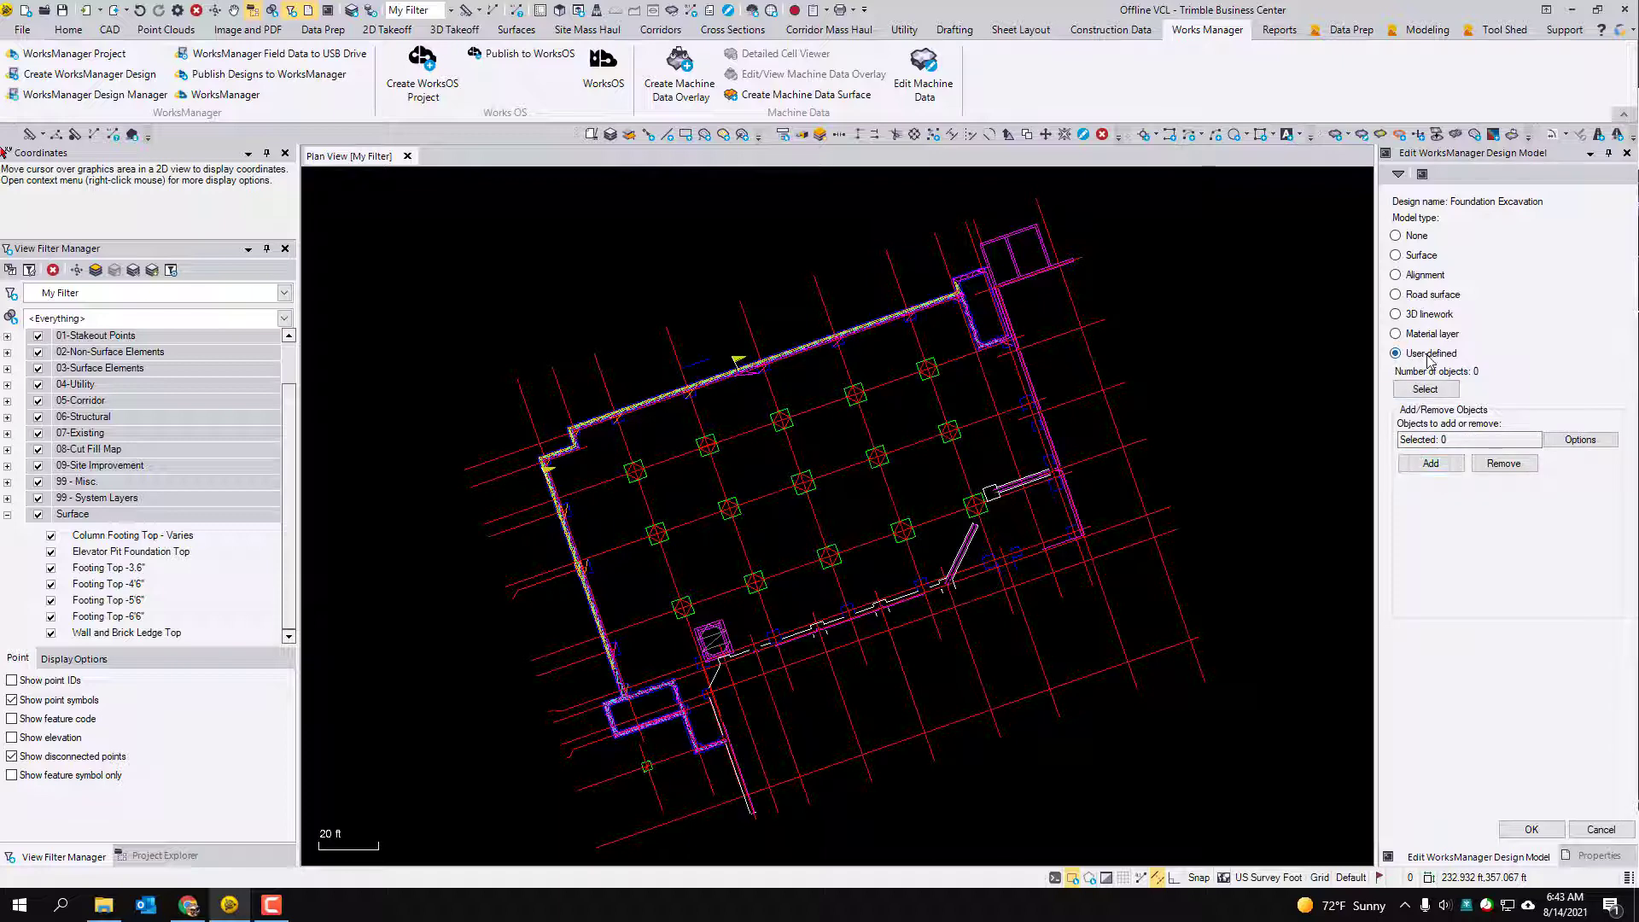
Add the project's 233 surfaces from Project Explorer to the Foundation Excavation model and confirm.
left_click(1410, 439)
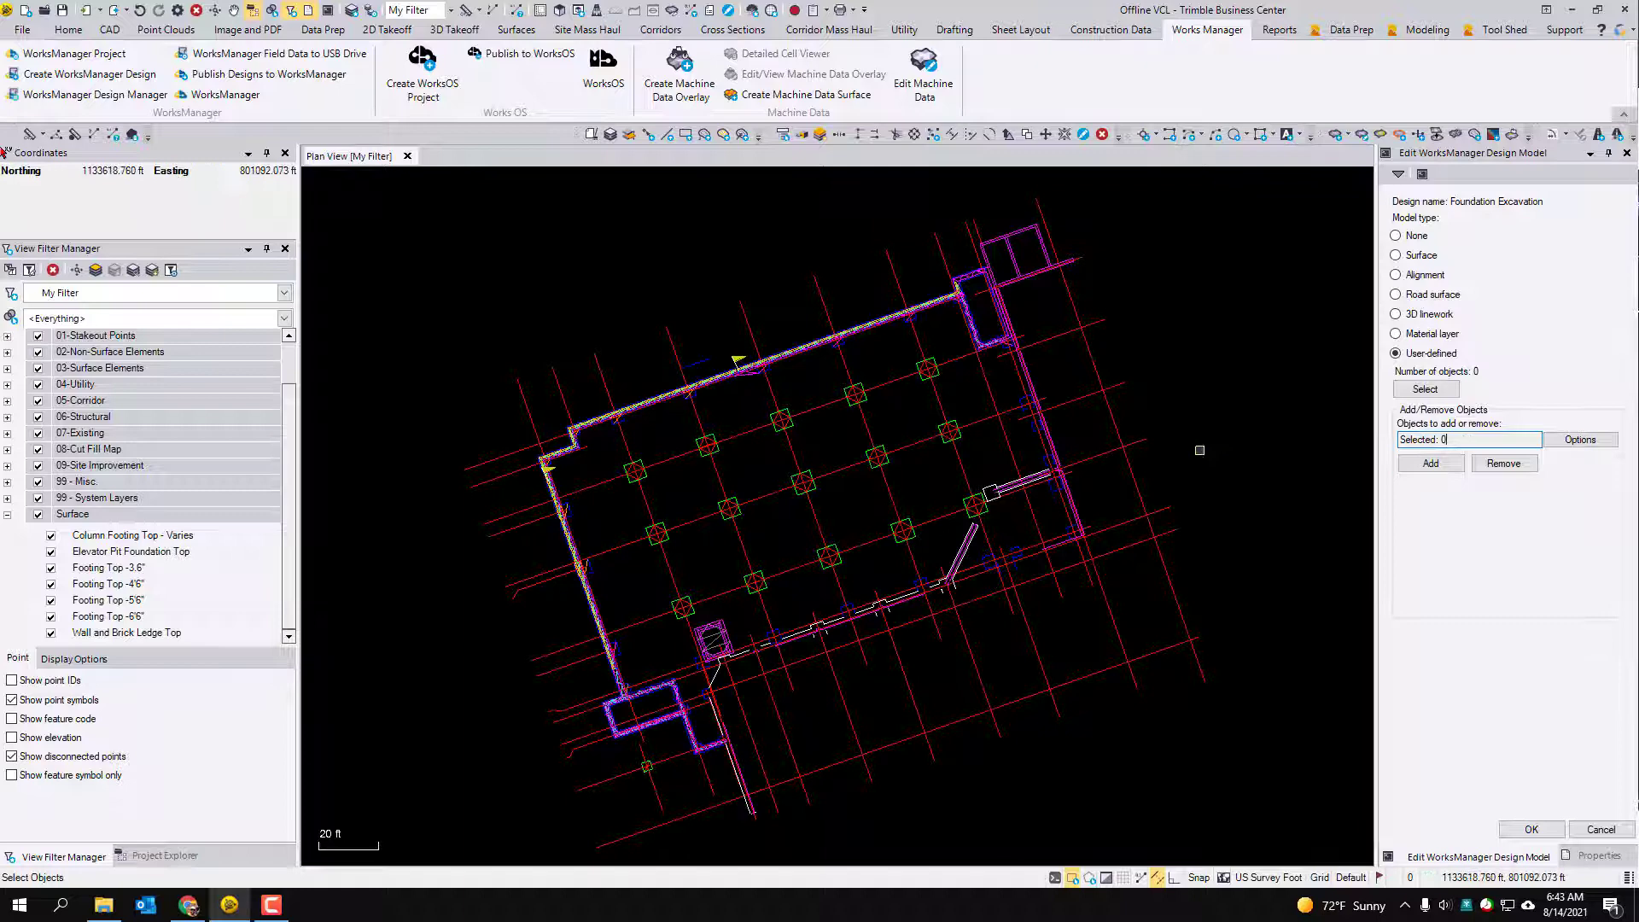
scroll(1199, 450, "down", 3)
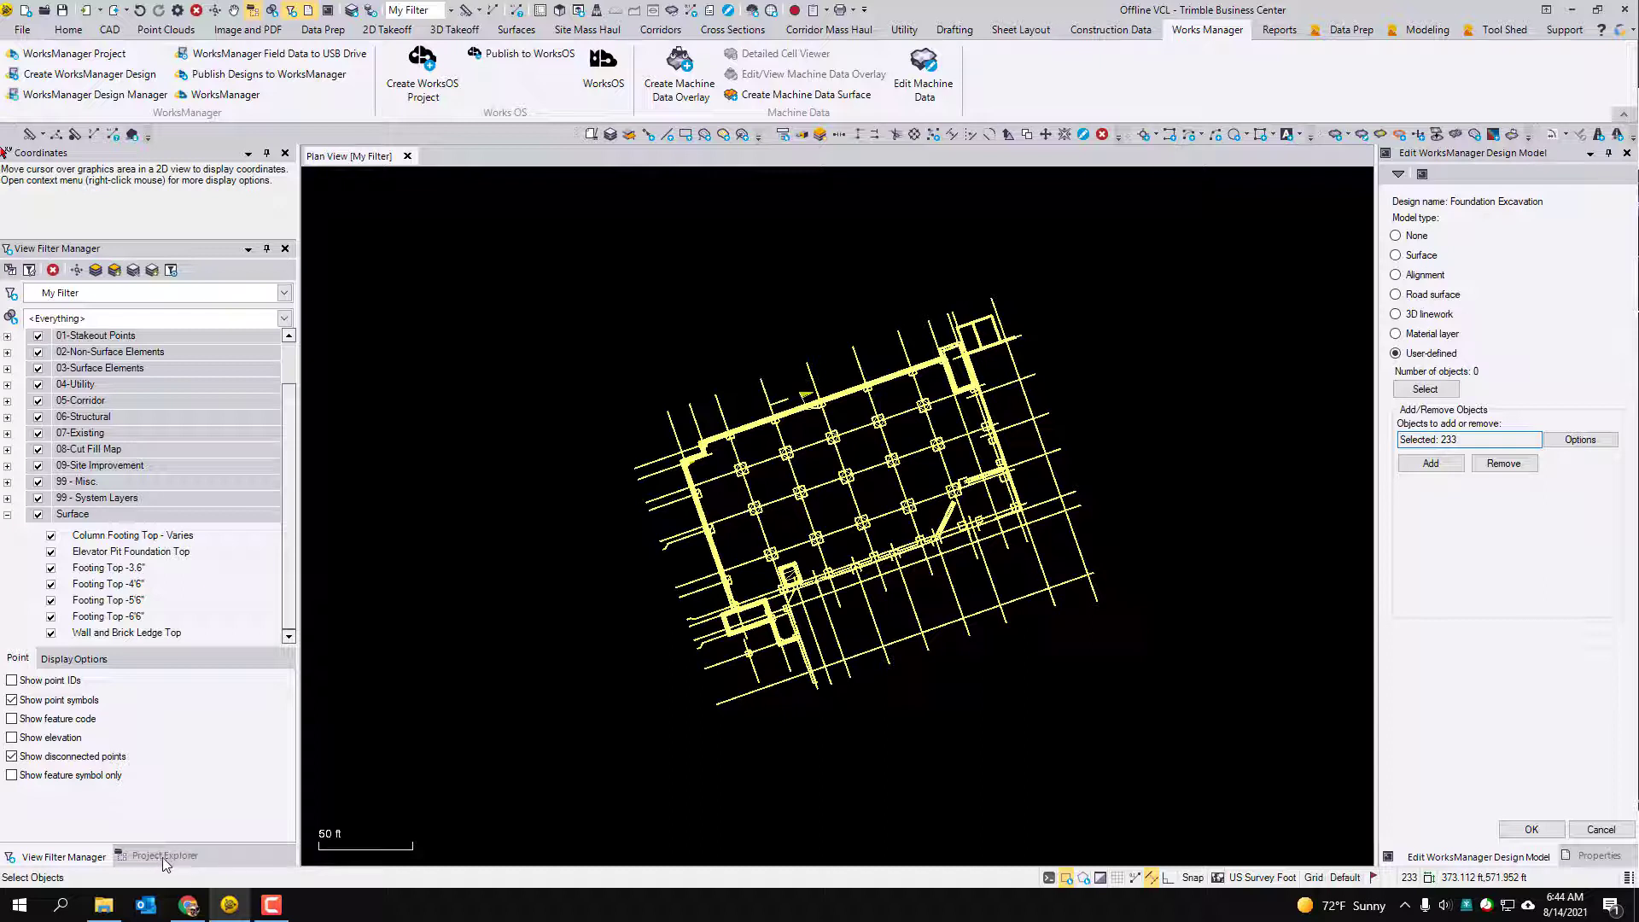
left_click(162, 857)
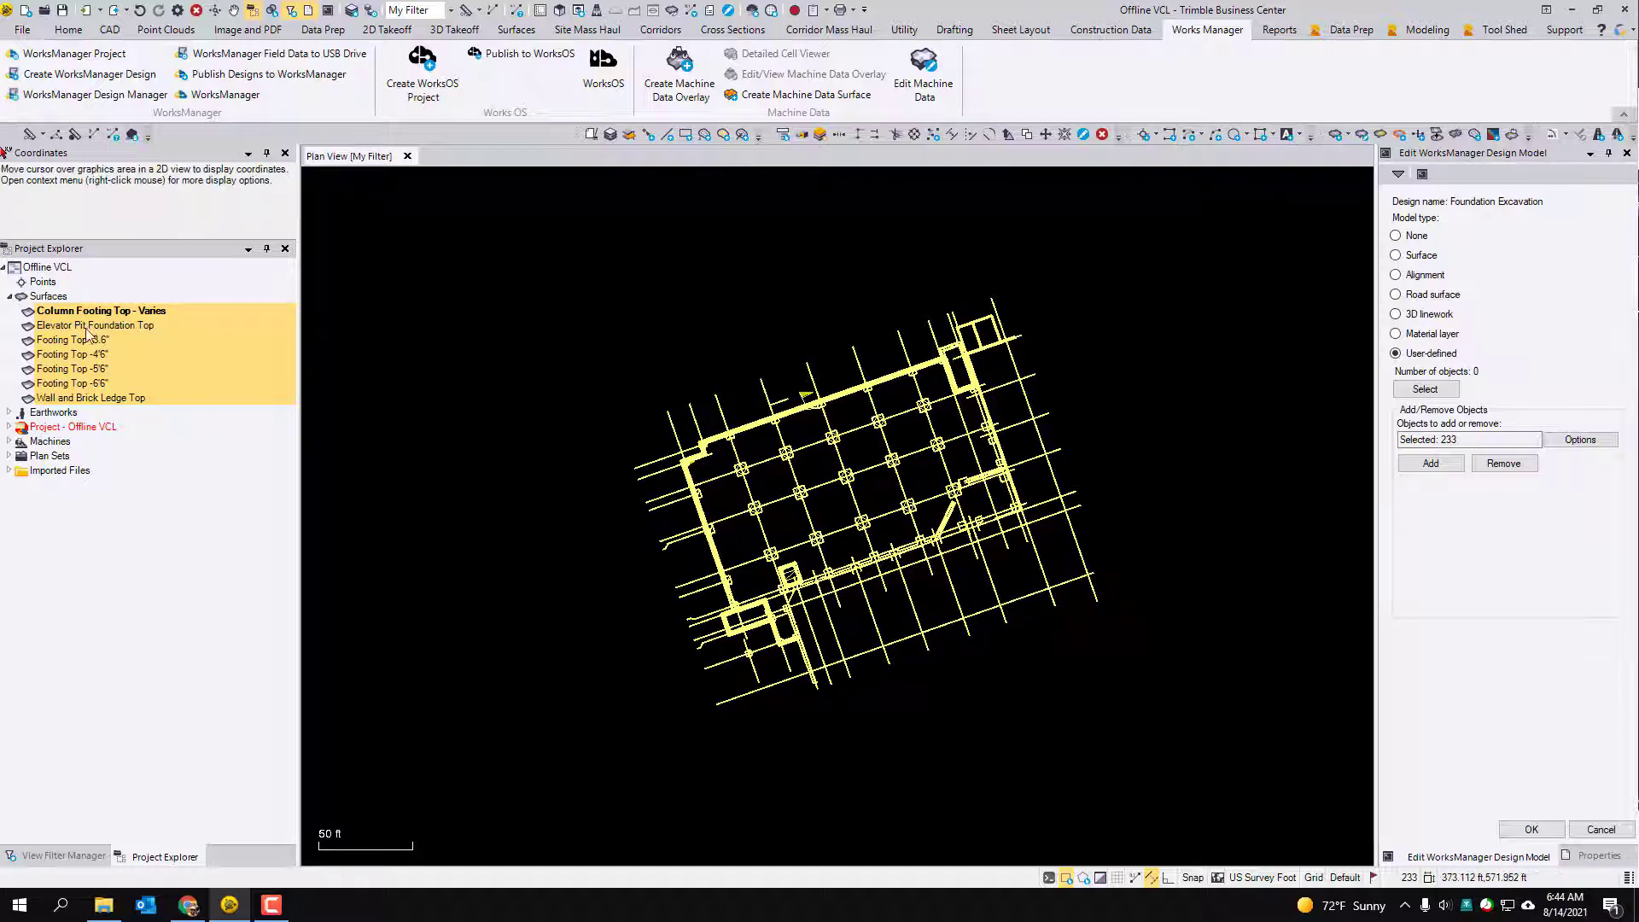
left_click(1442, 470)
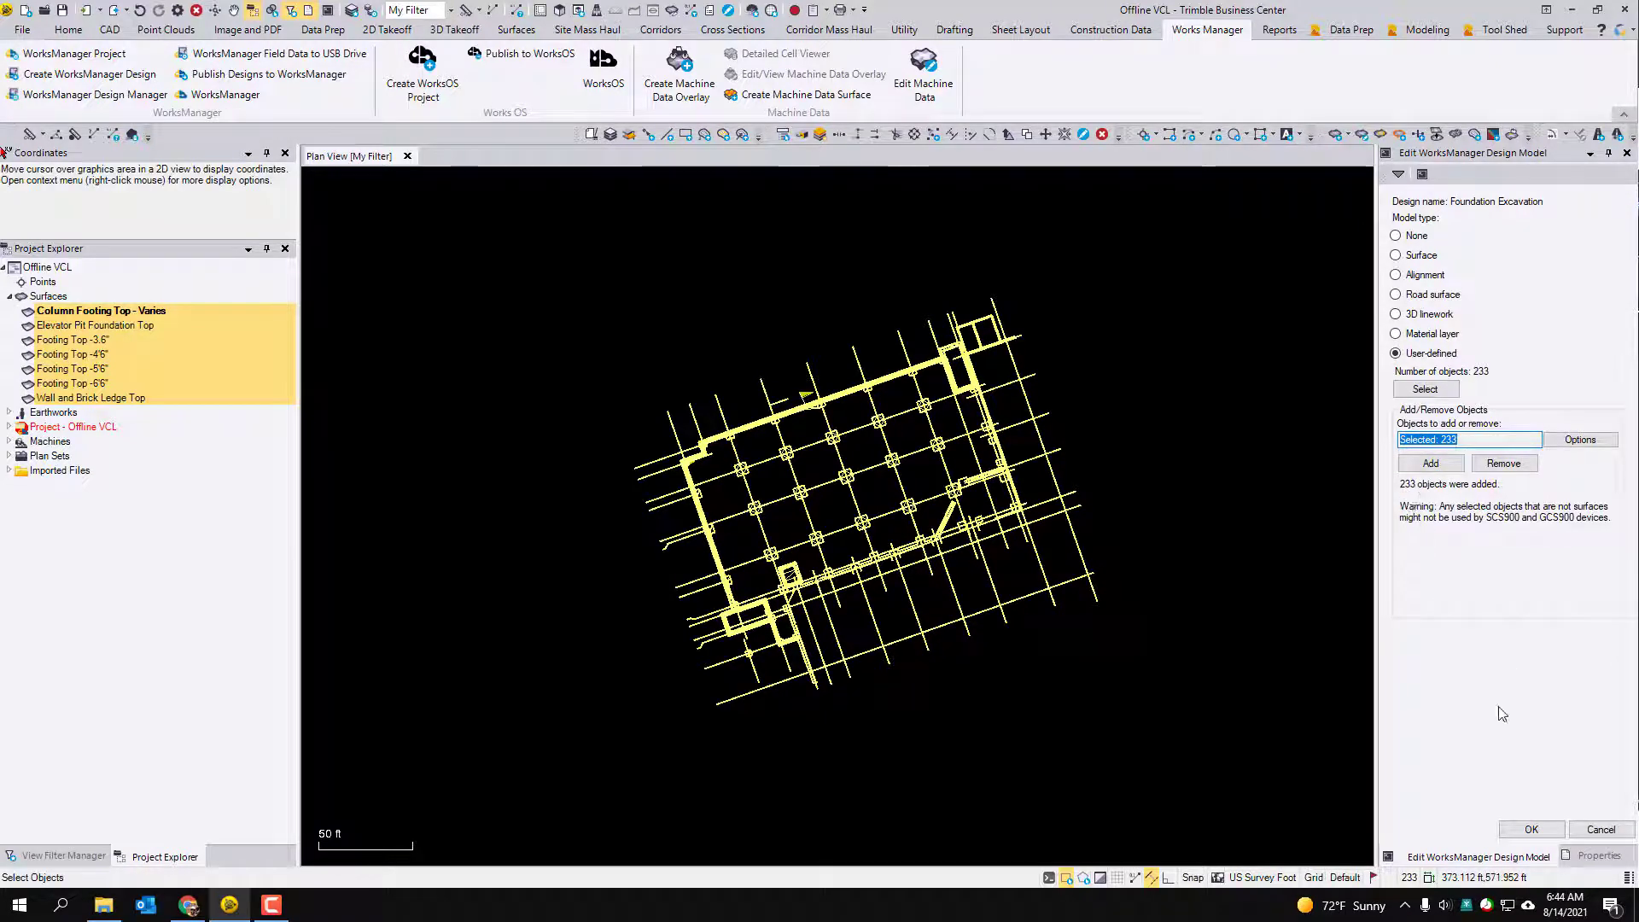
left_click(1533, 833)
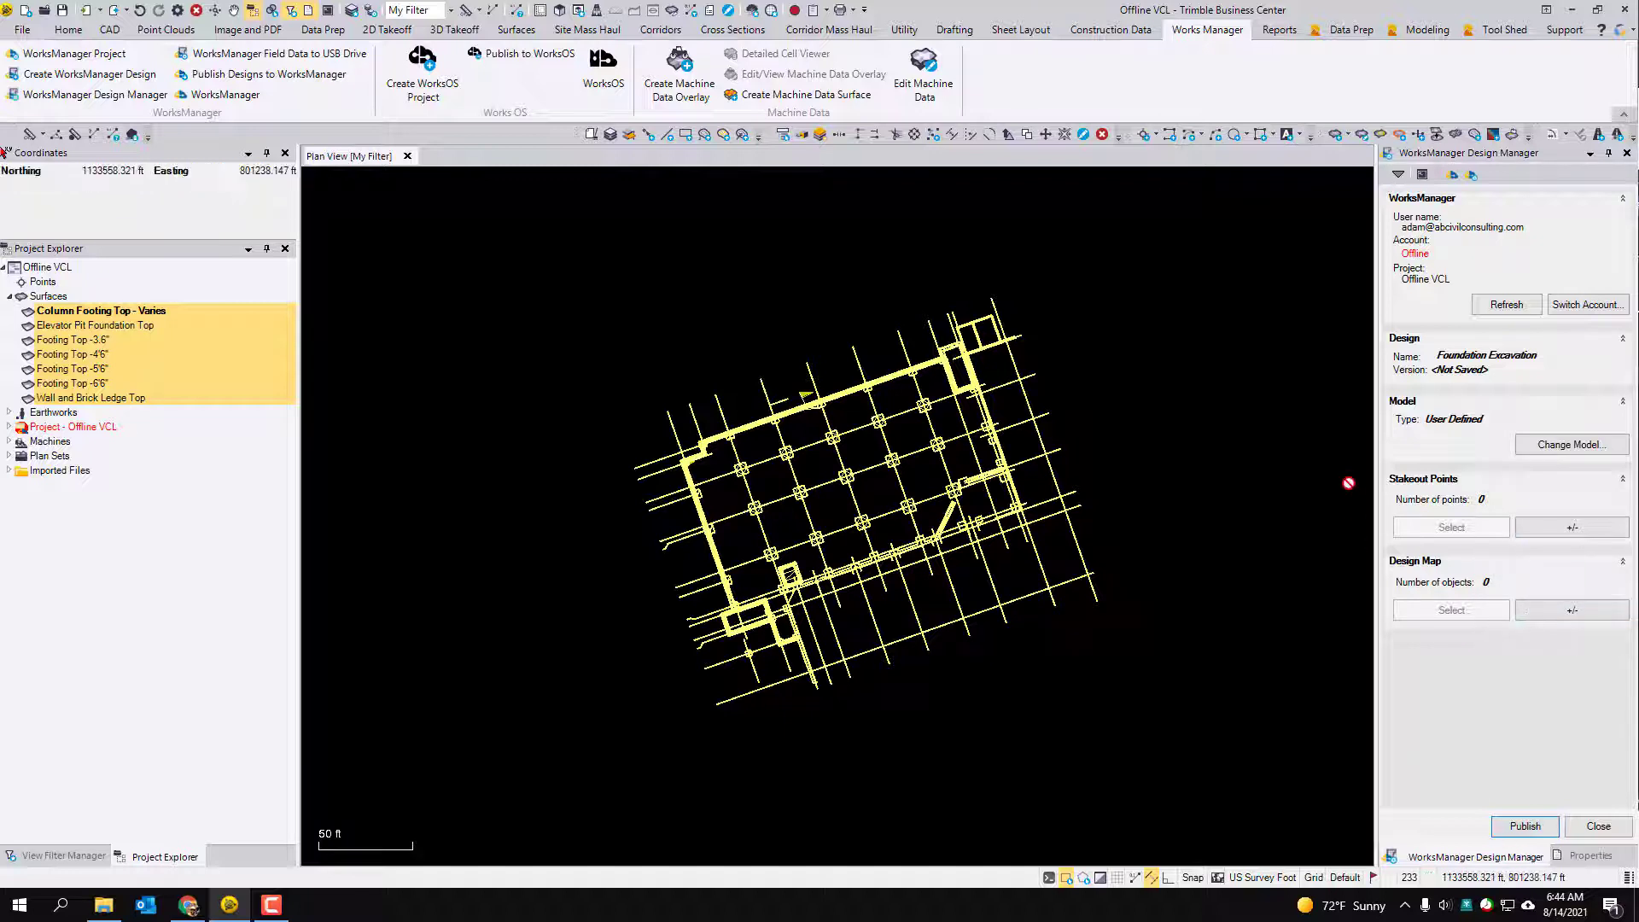
Publish Foundation Excavation to local disk as version 1, then bring up the Trimble Synchronizer Data folder.
left_click(1518, 830)
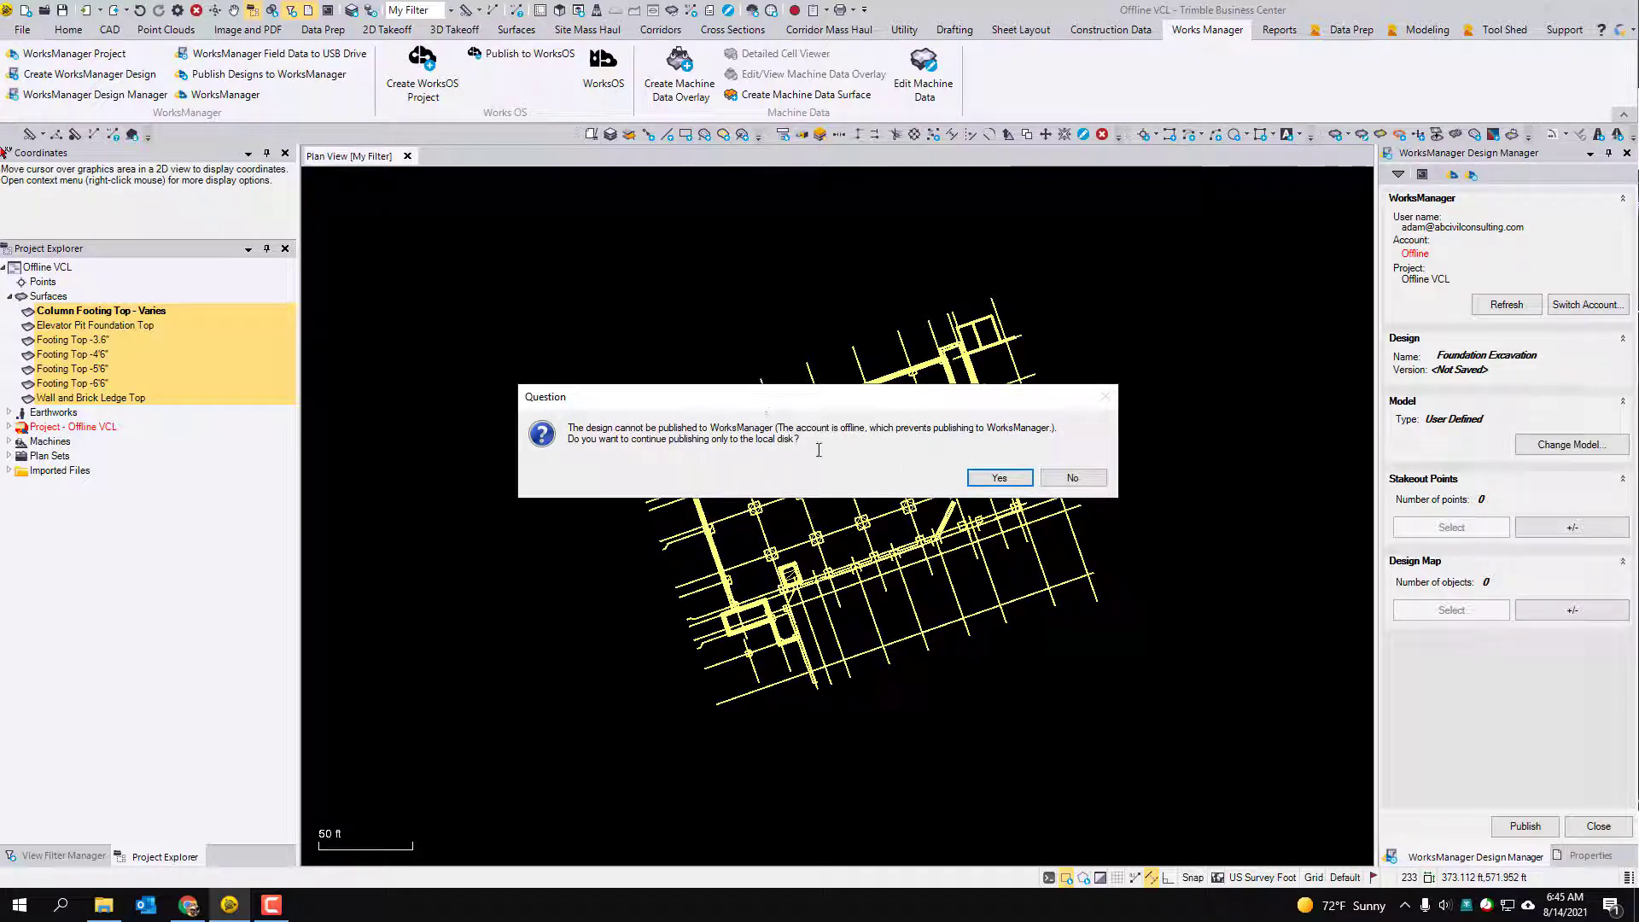
left_click(1000, 479)
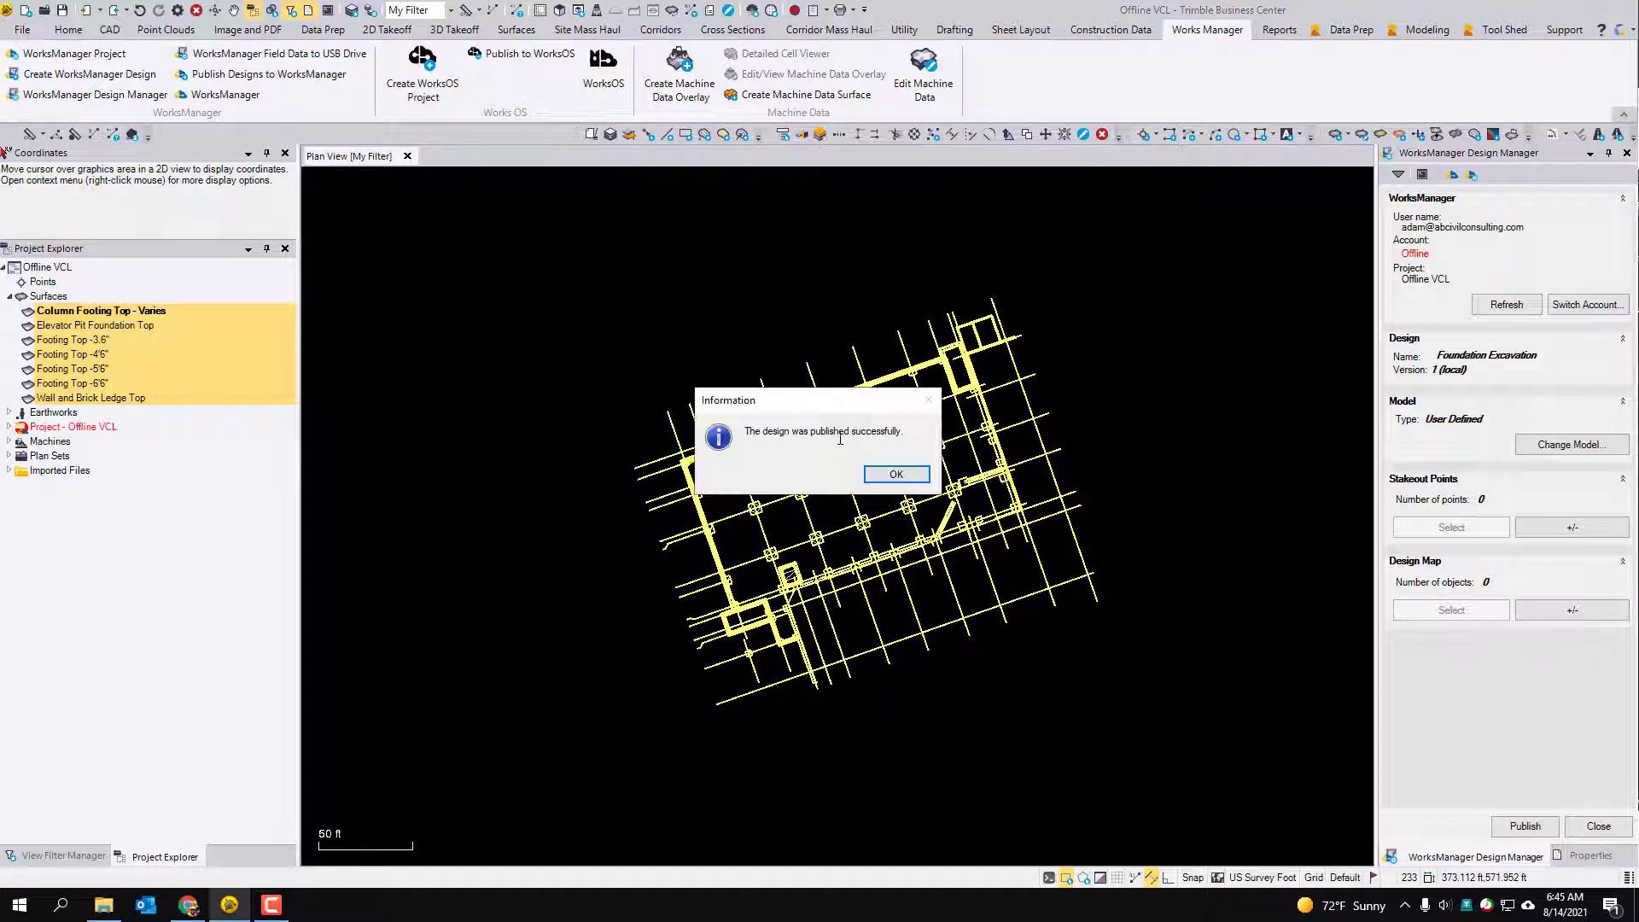
left_click_drag(910, 432, 756, 428)
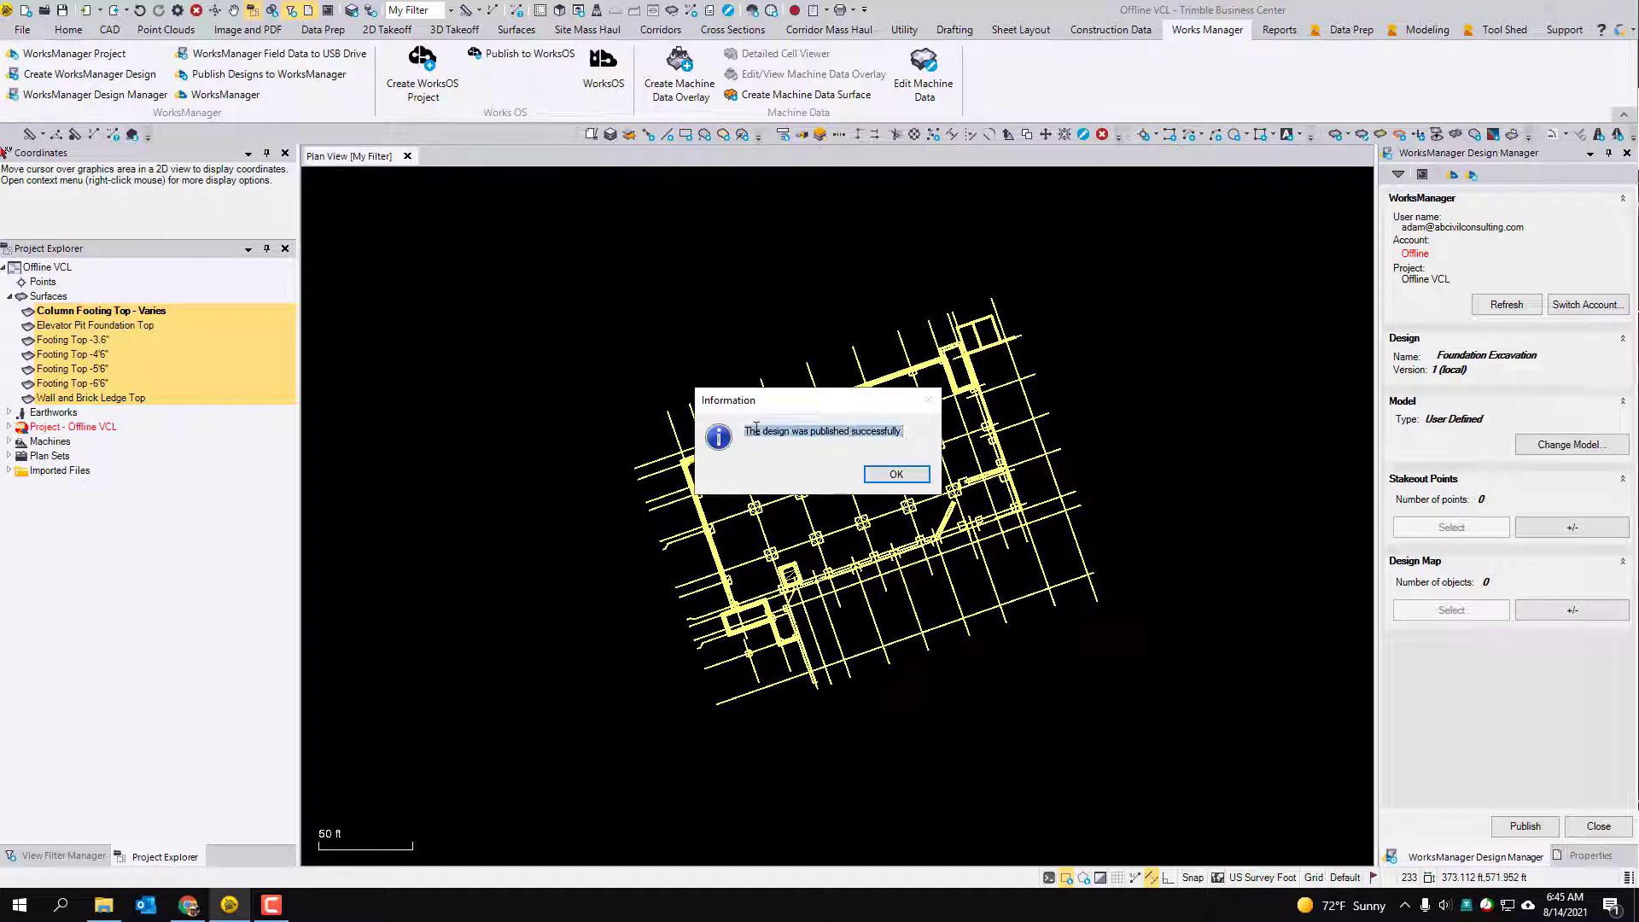
left_click(893, 475)
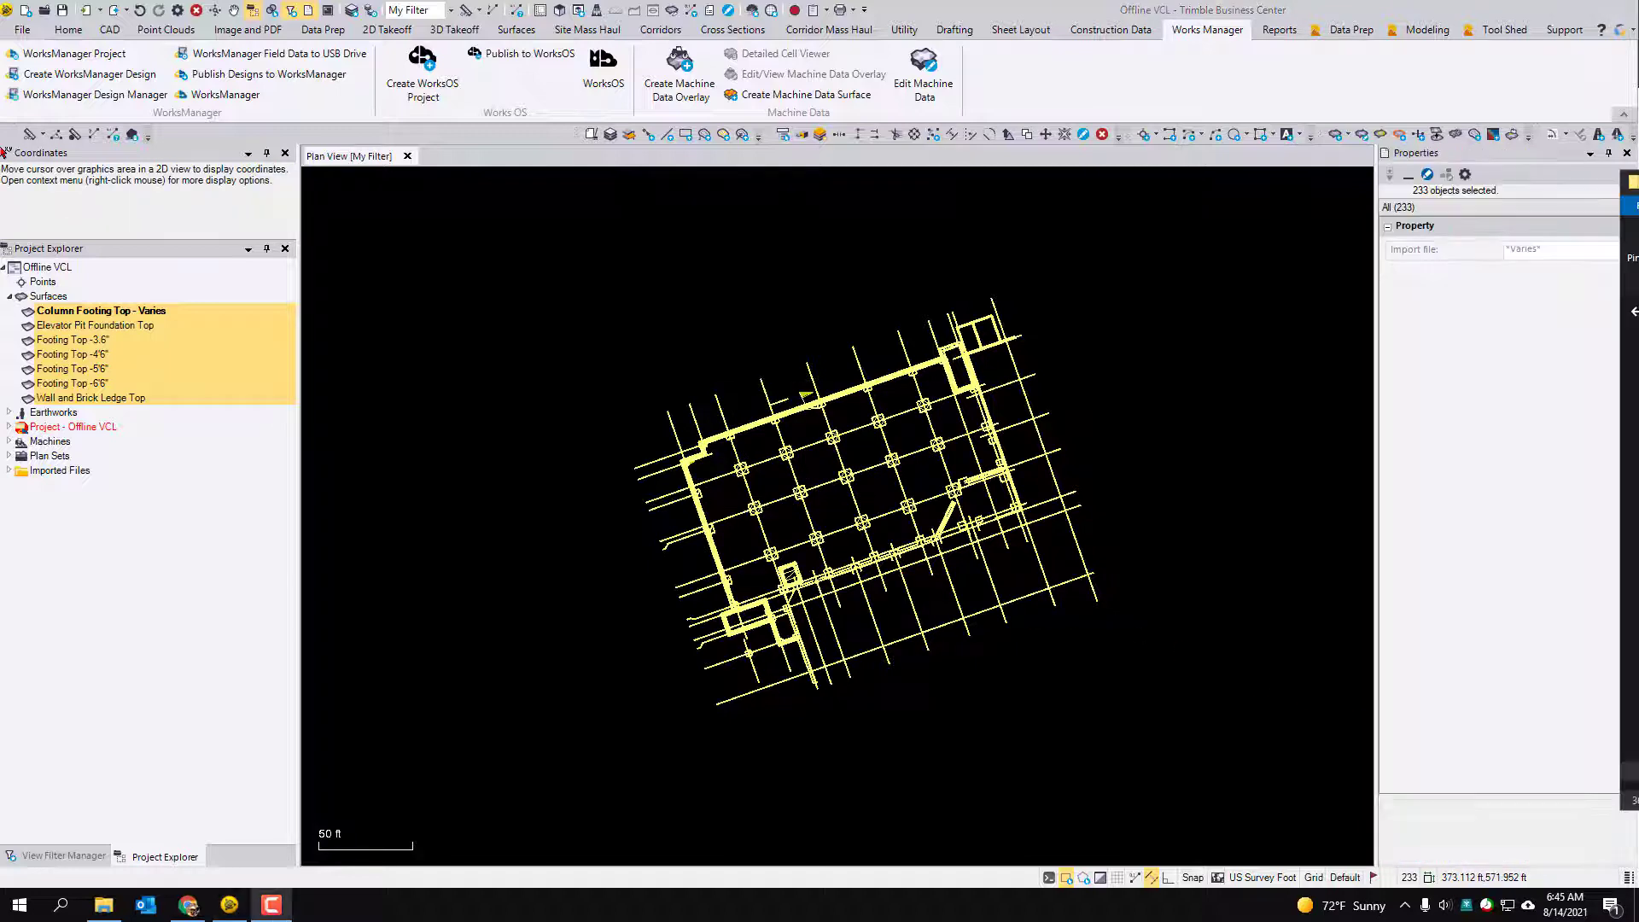
key("alt+Tab")
left_click_drag(1535, 245, 917, 165)
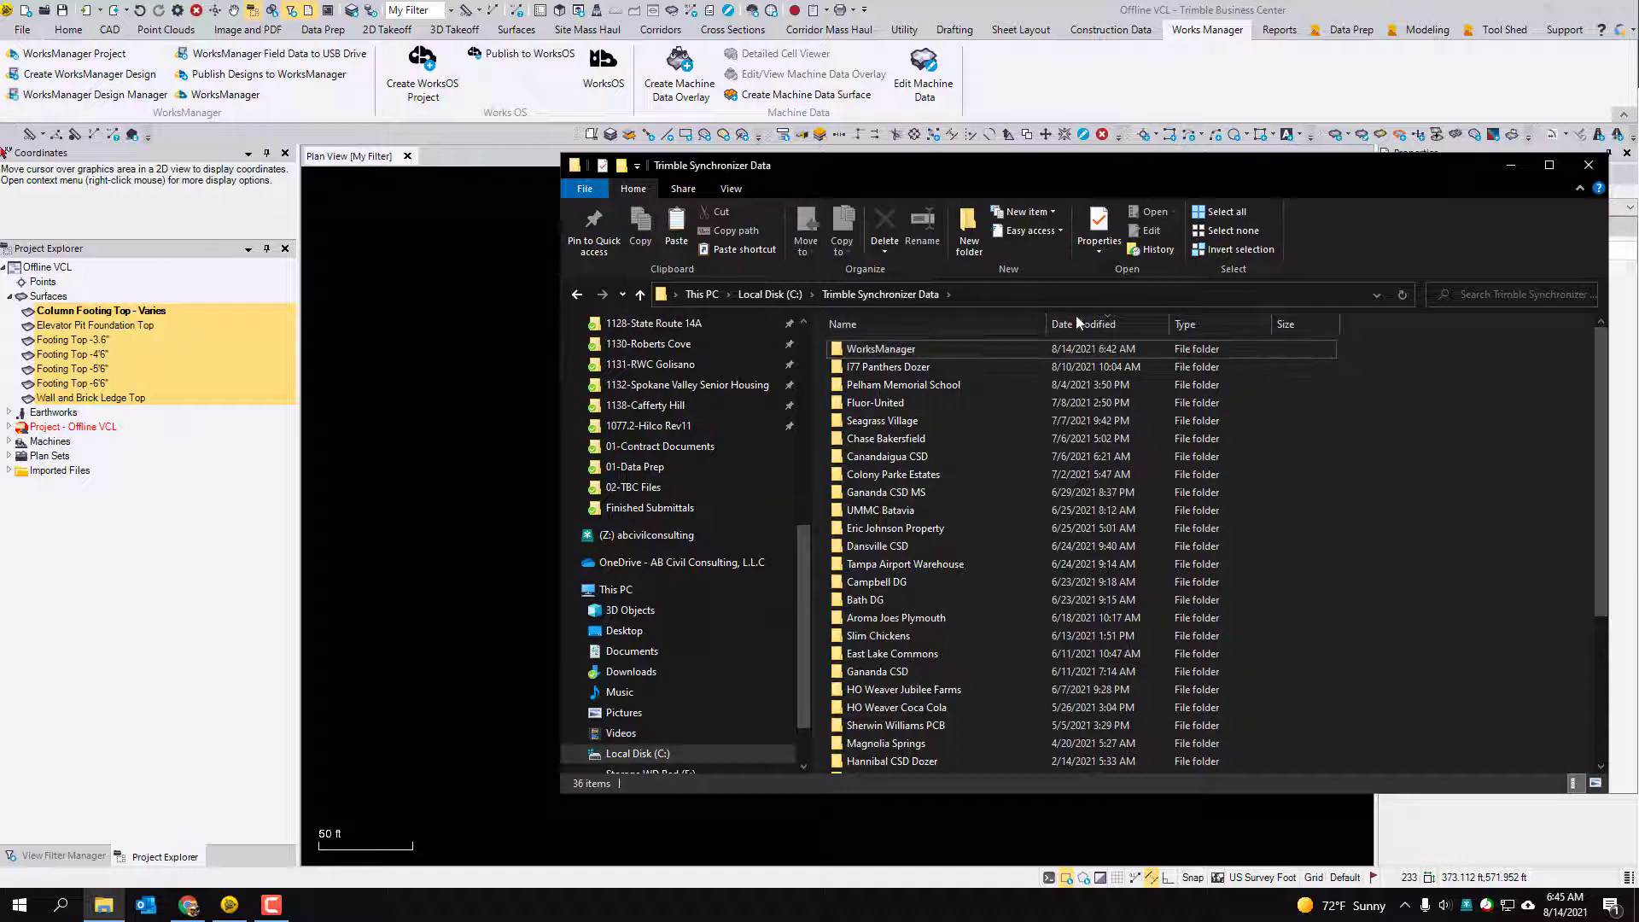
Locate the published Foundation Excavation VCL file under WorksManager > Offline VCL > Designs.
left_click(872, 350)
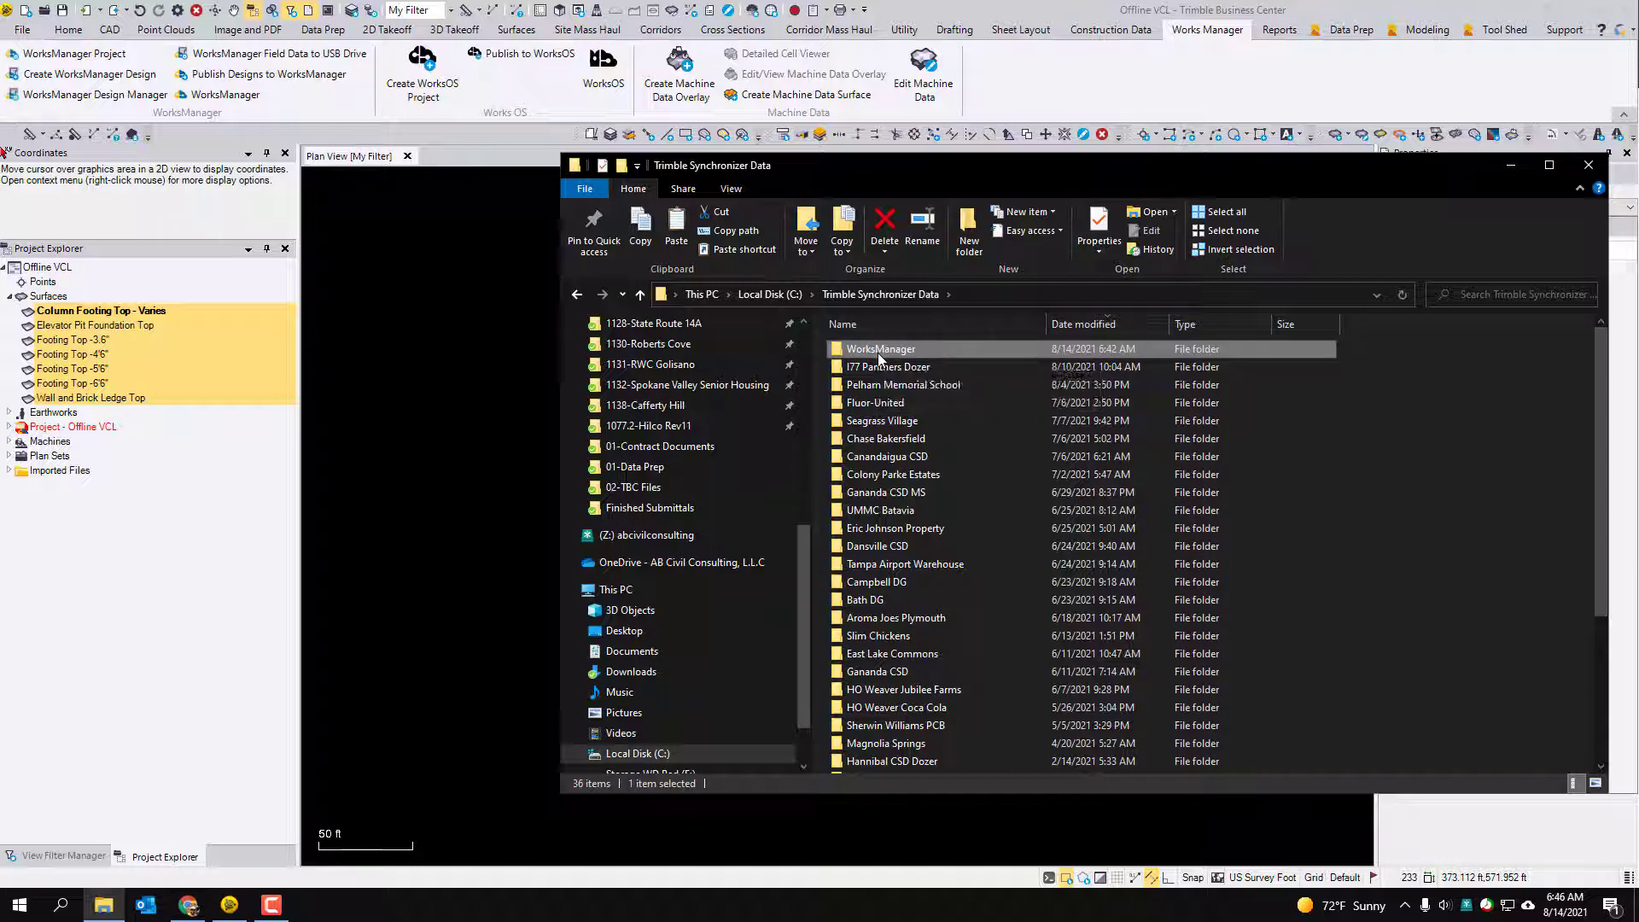
double_click(878, 352)
left_click_drag(971, 512, 1006, 515)
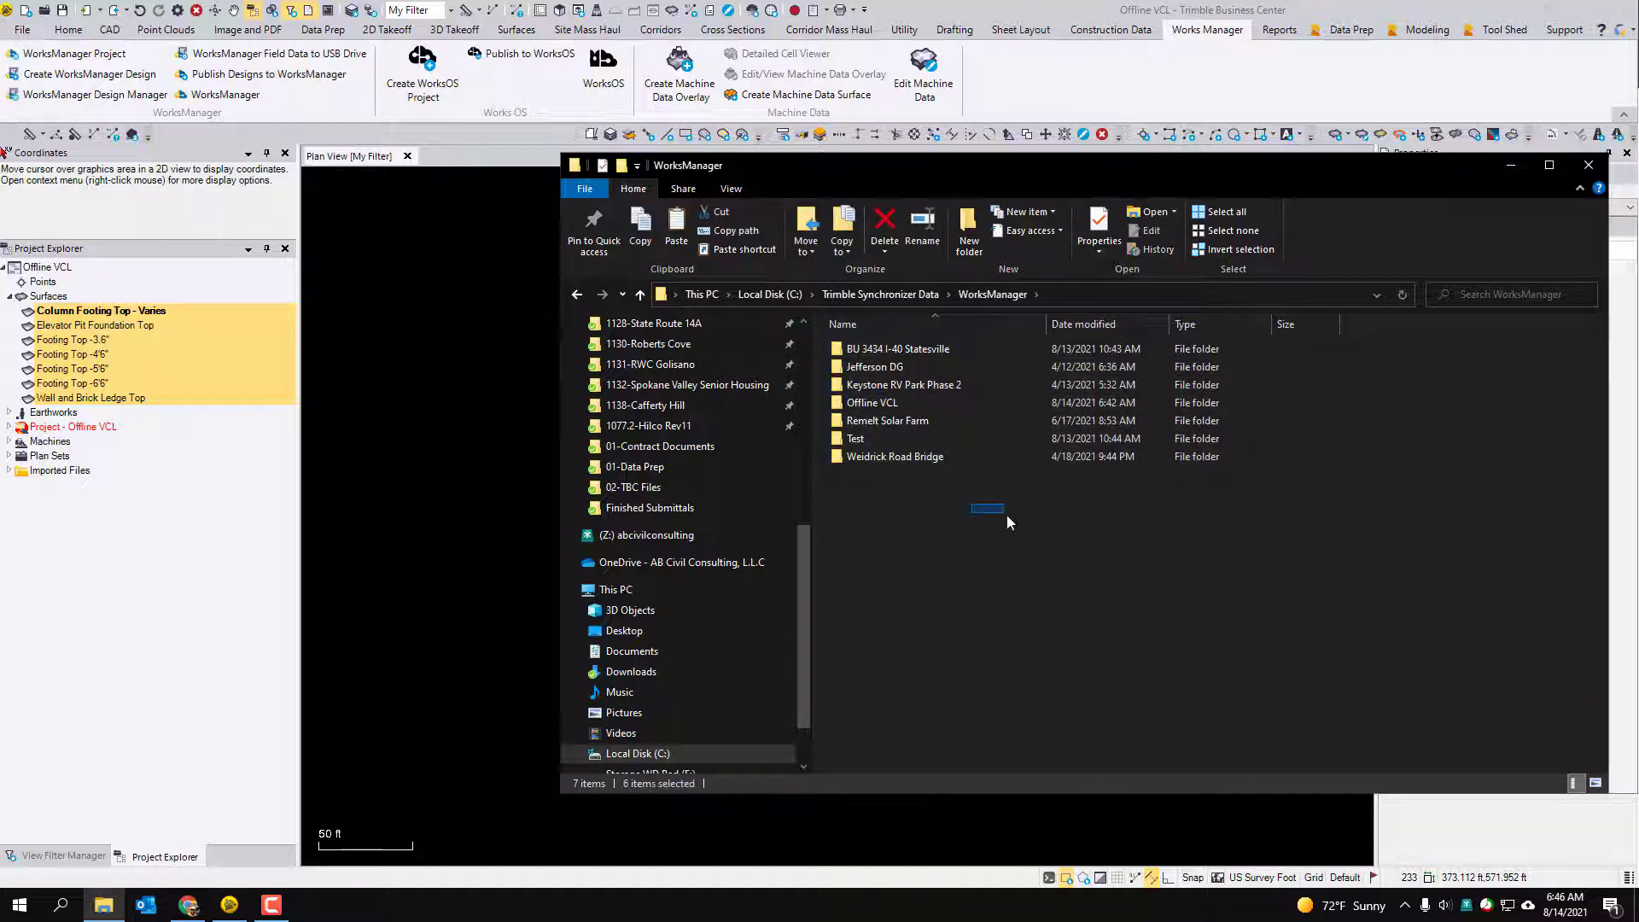
double_click(857, 407)
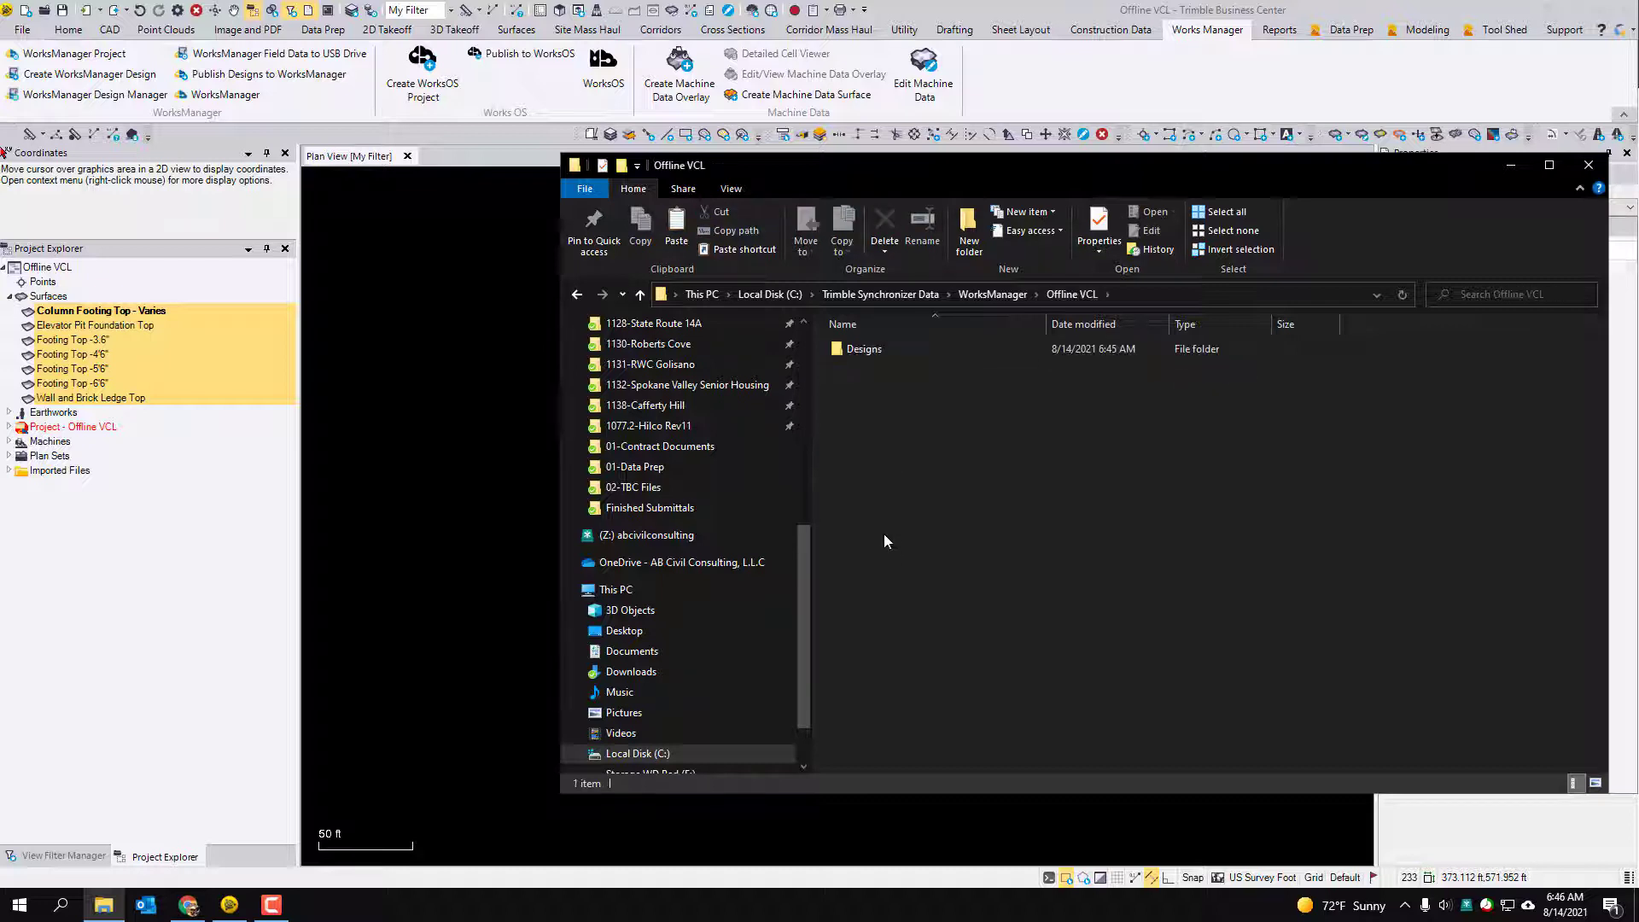
double_click(871, 350)
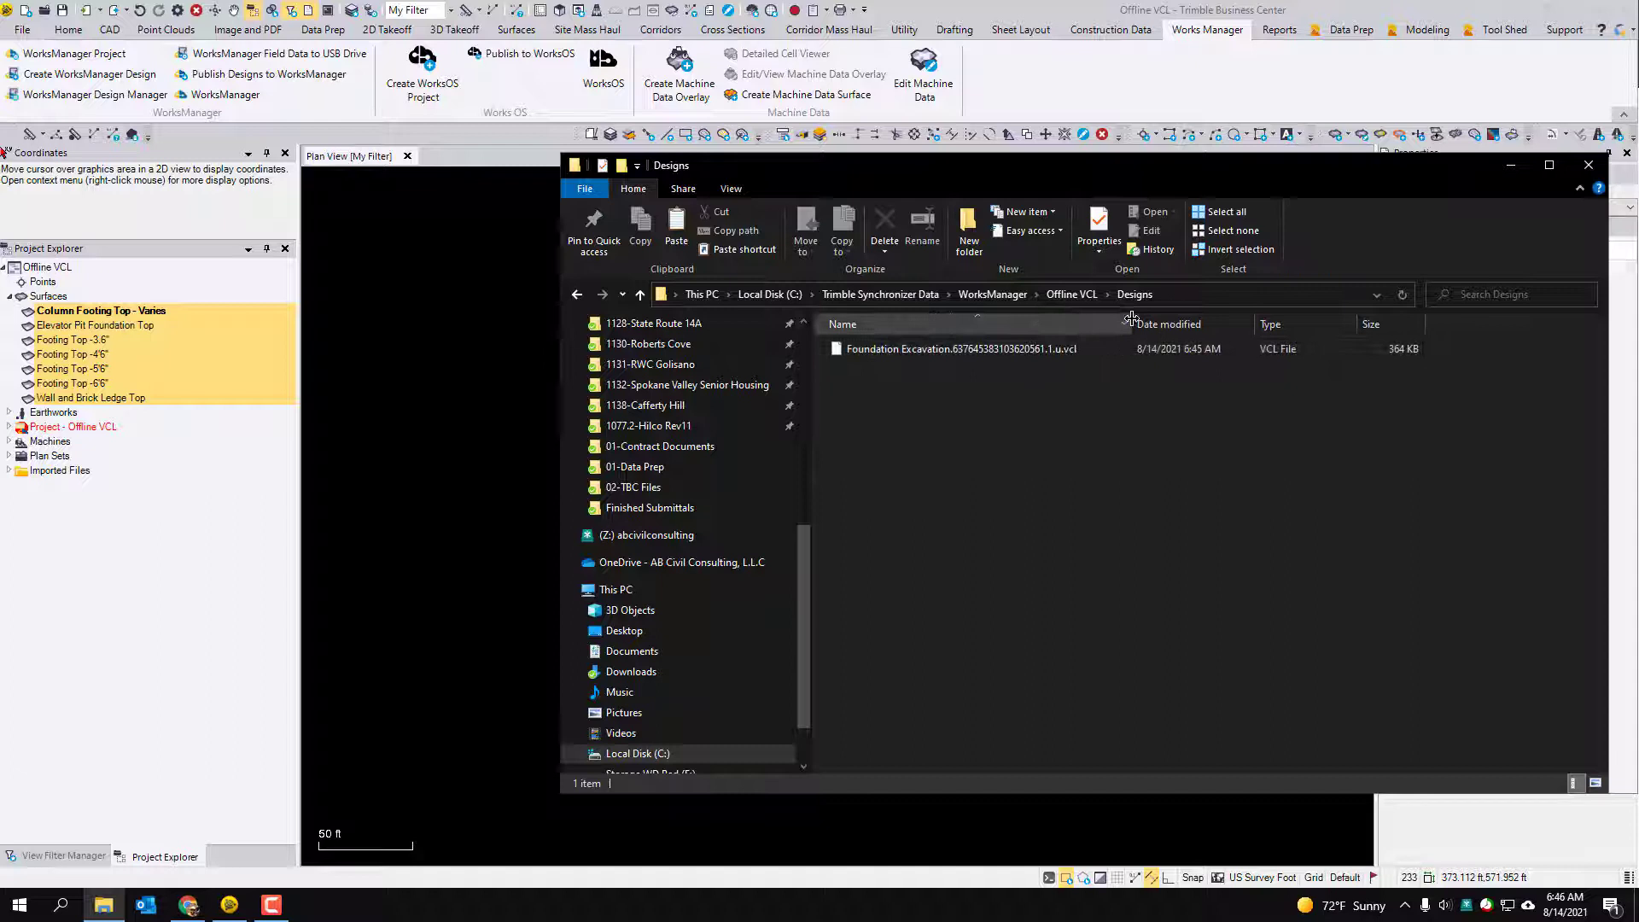
left_click_drag(1131, 319, 1120, 318)
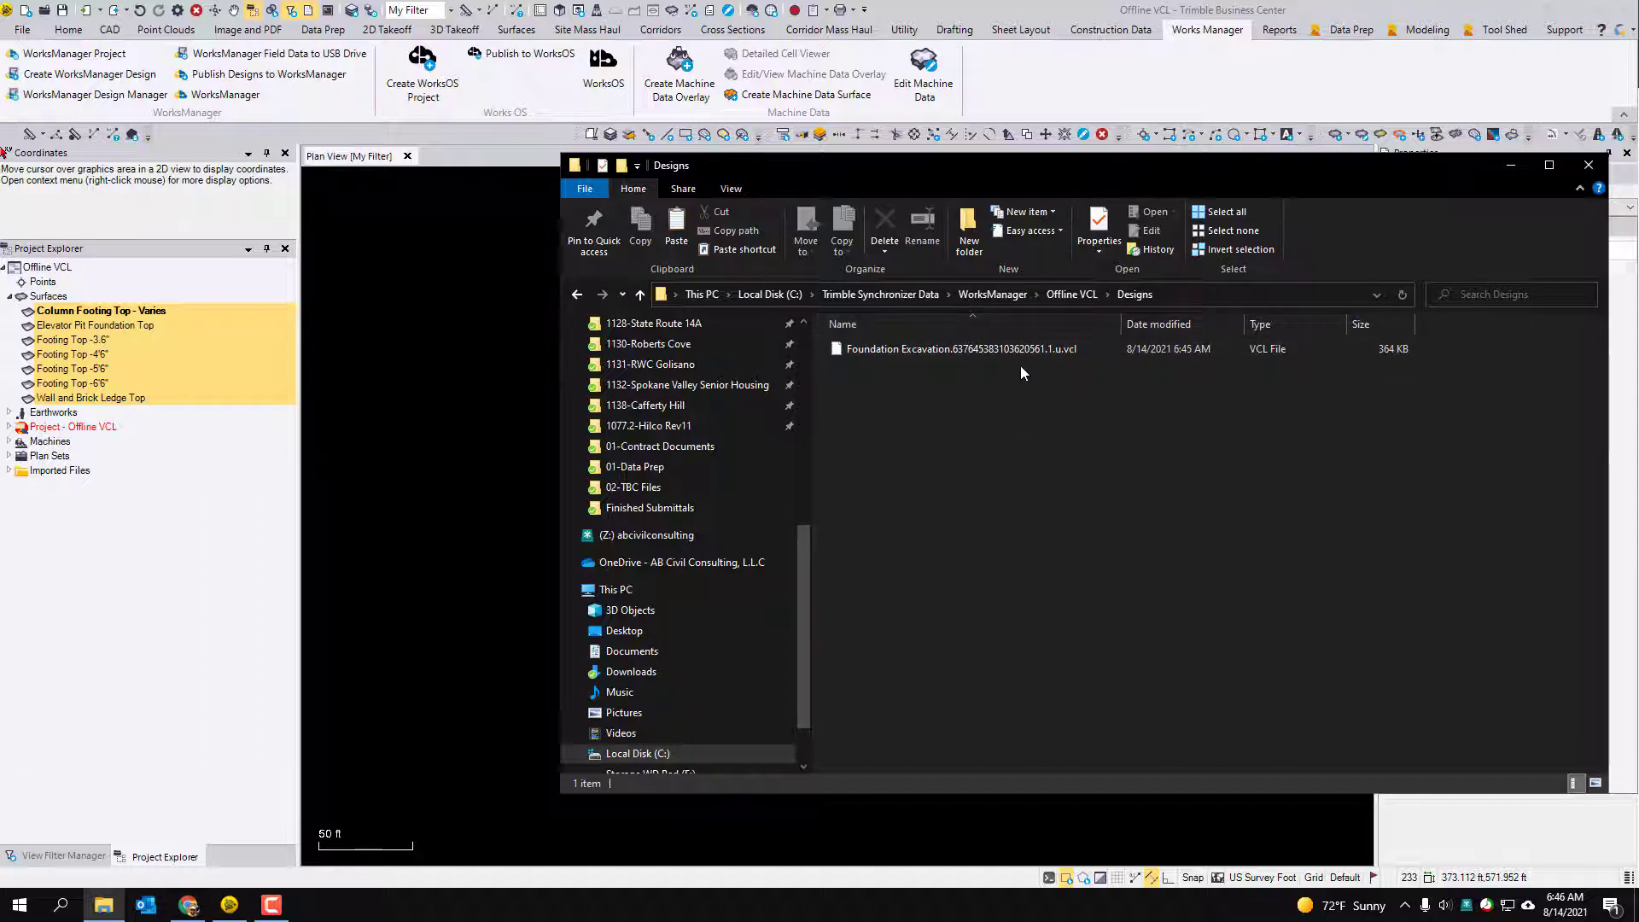
left_click(937, 348)
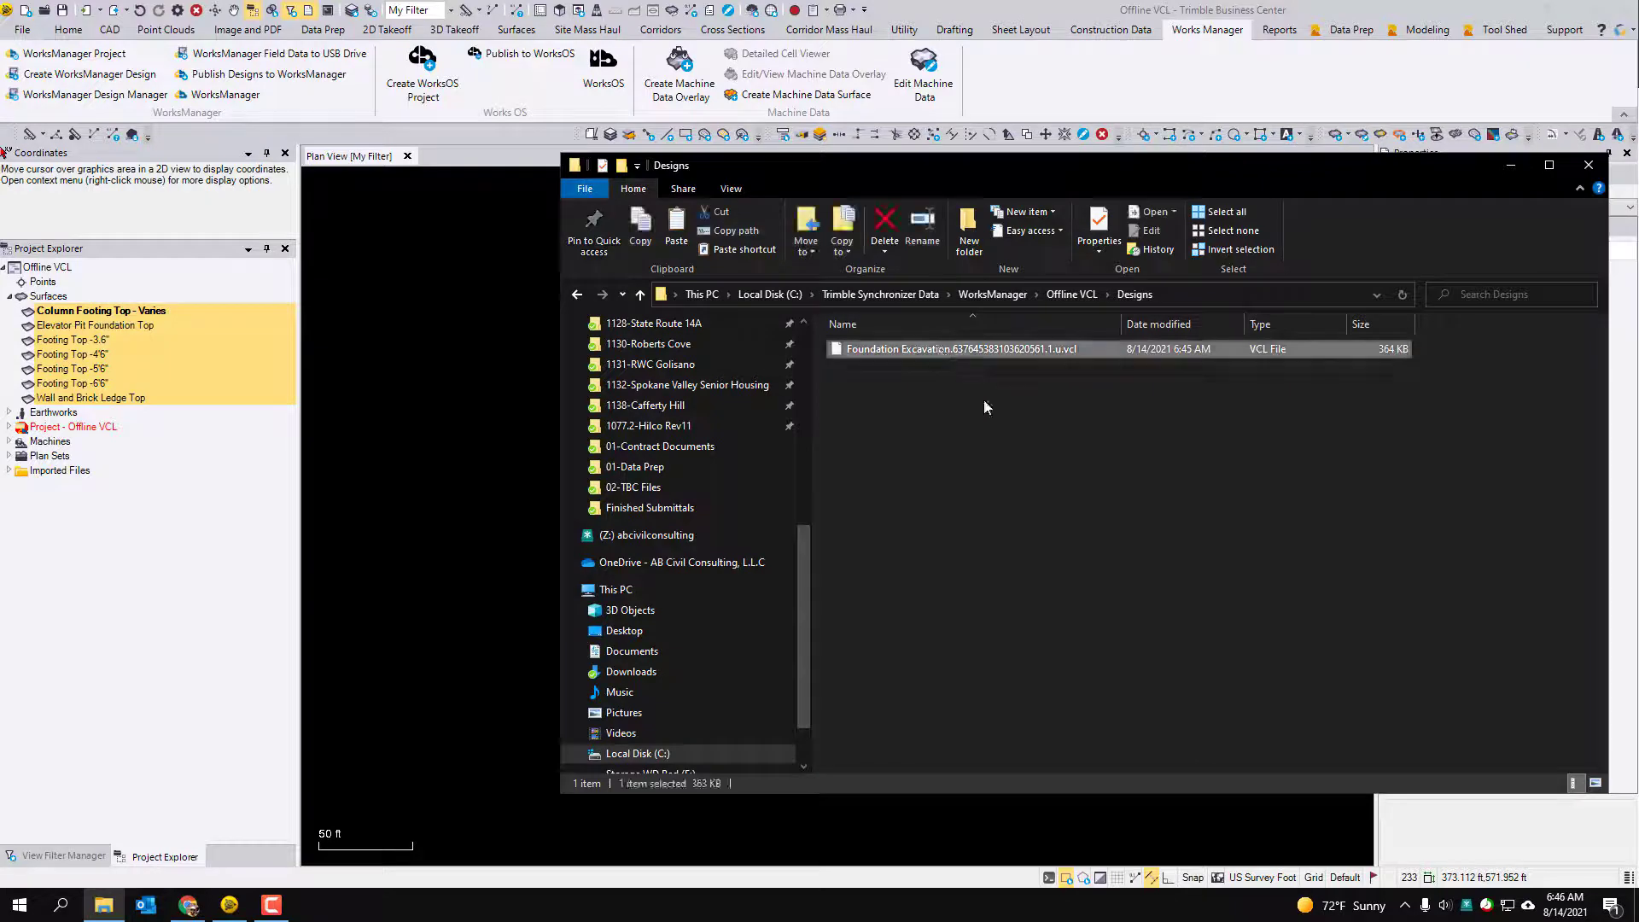
Navigate to the Corning Tropel folder under Trimble SCS900 Data.
left_click_drag(806, 566, 794, 498)
scroll(713, 427, "up", 4)
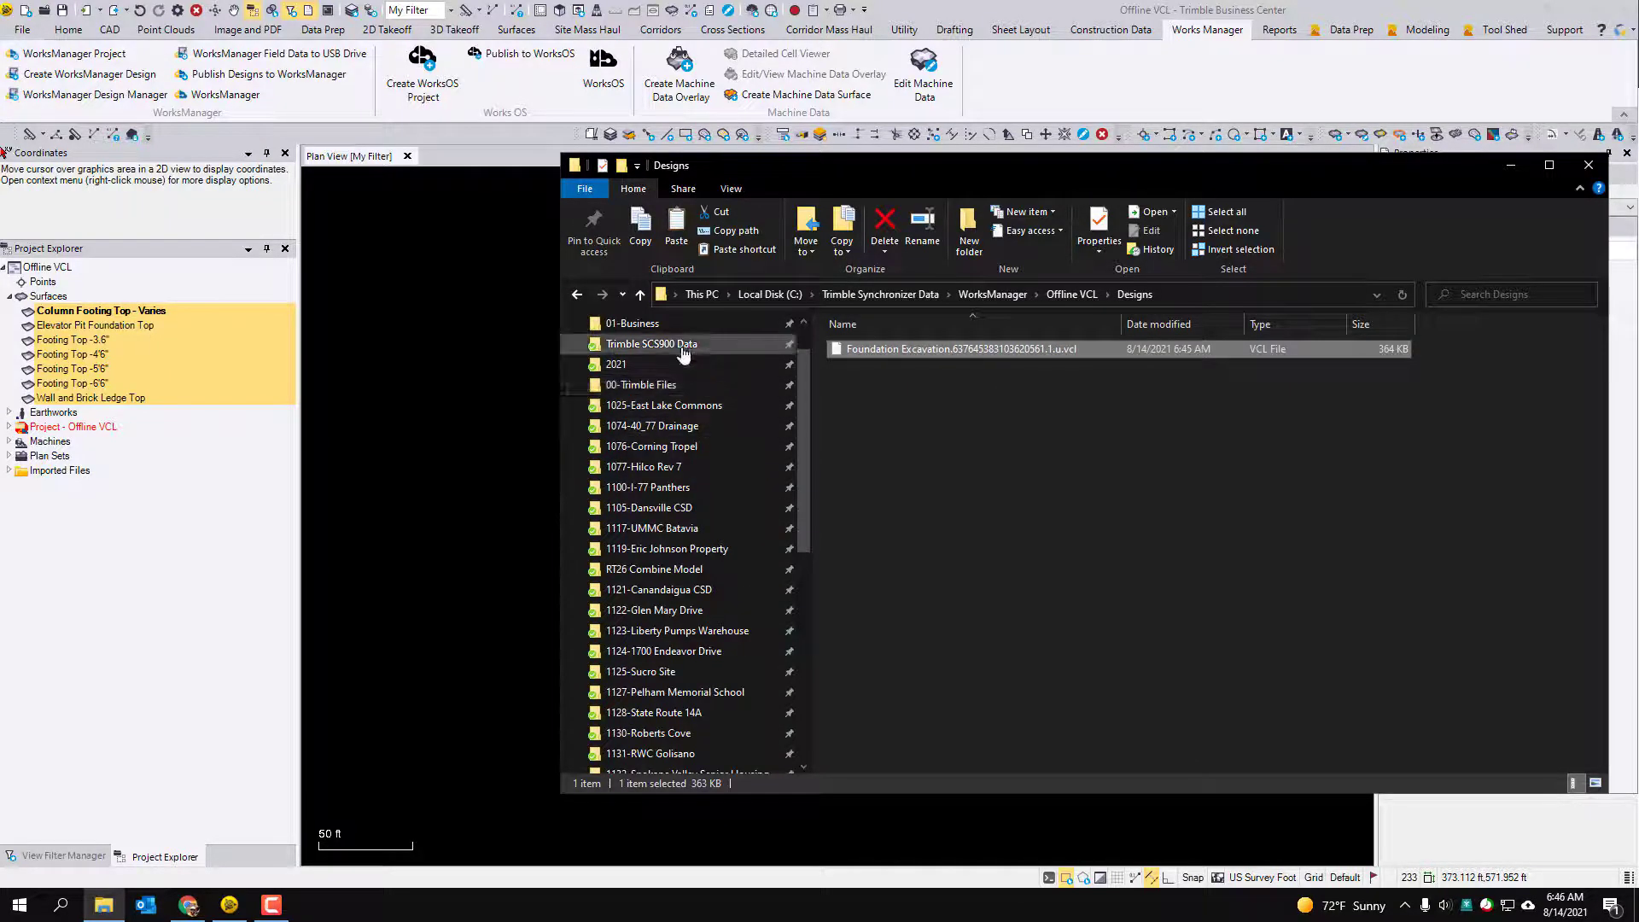
left_click(650, 343)
left_click(877, 582)
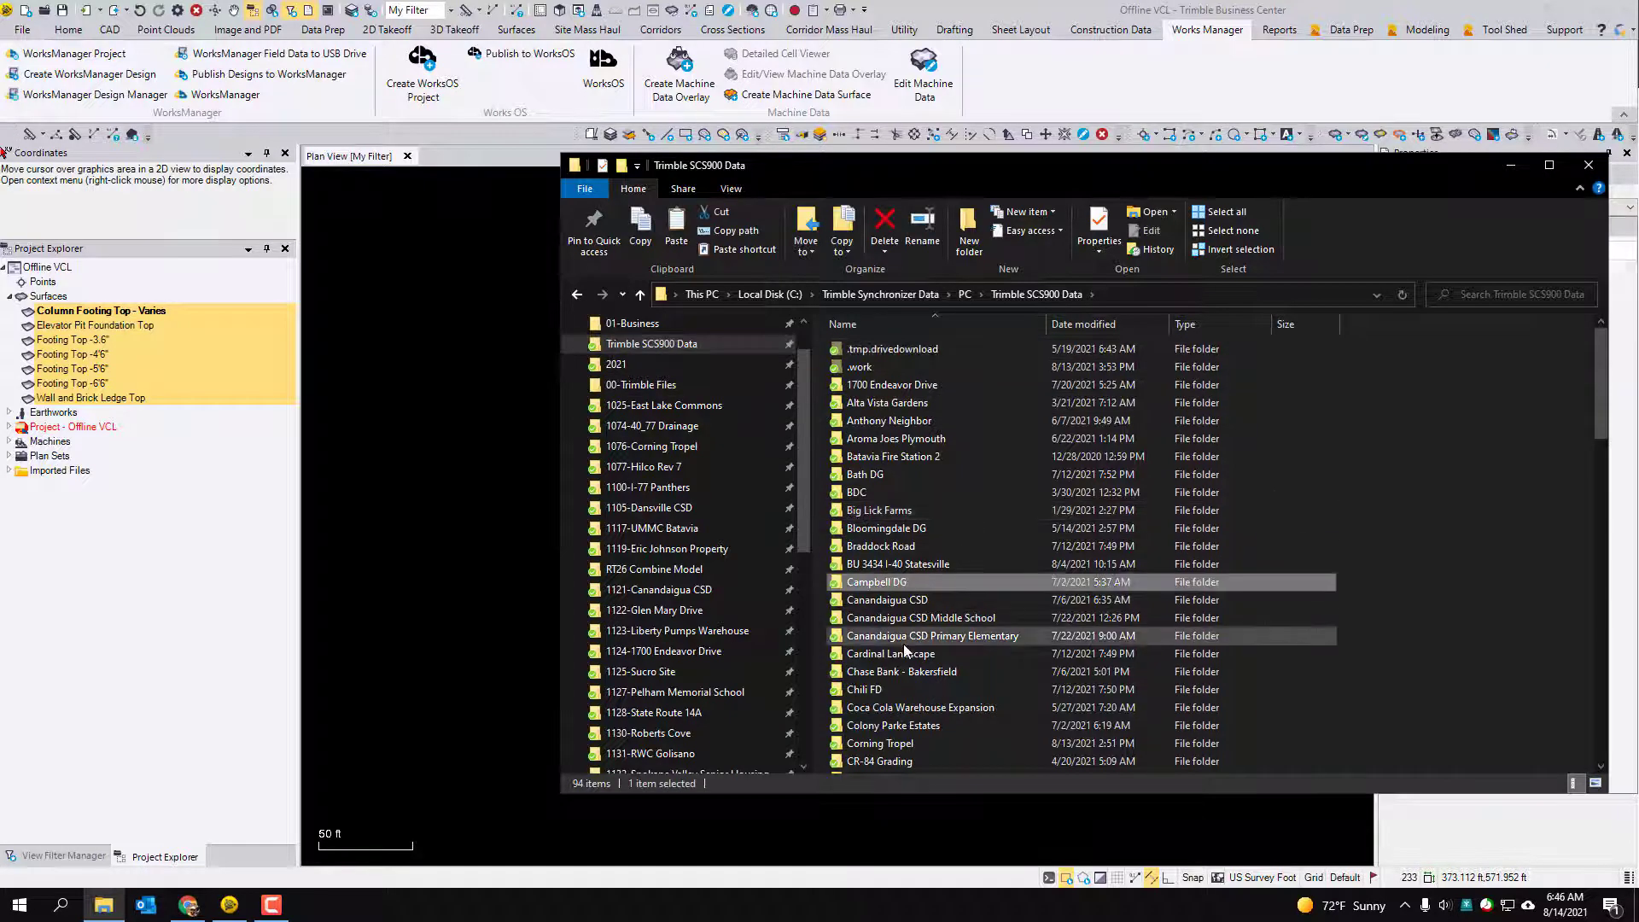
double_click(883, 744)
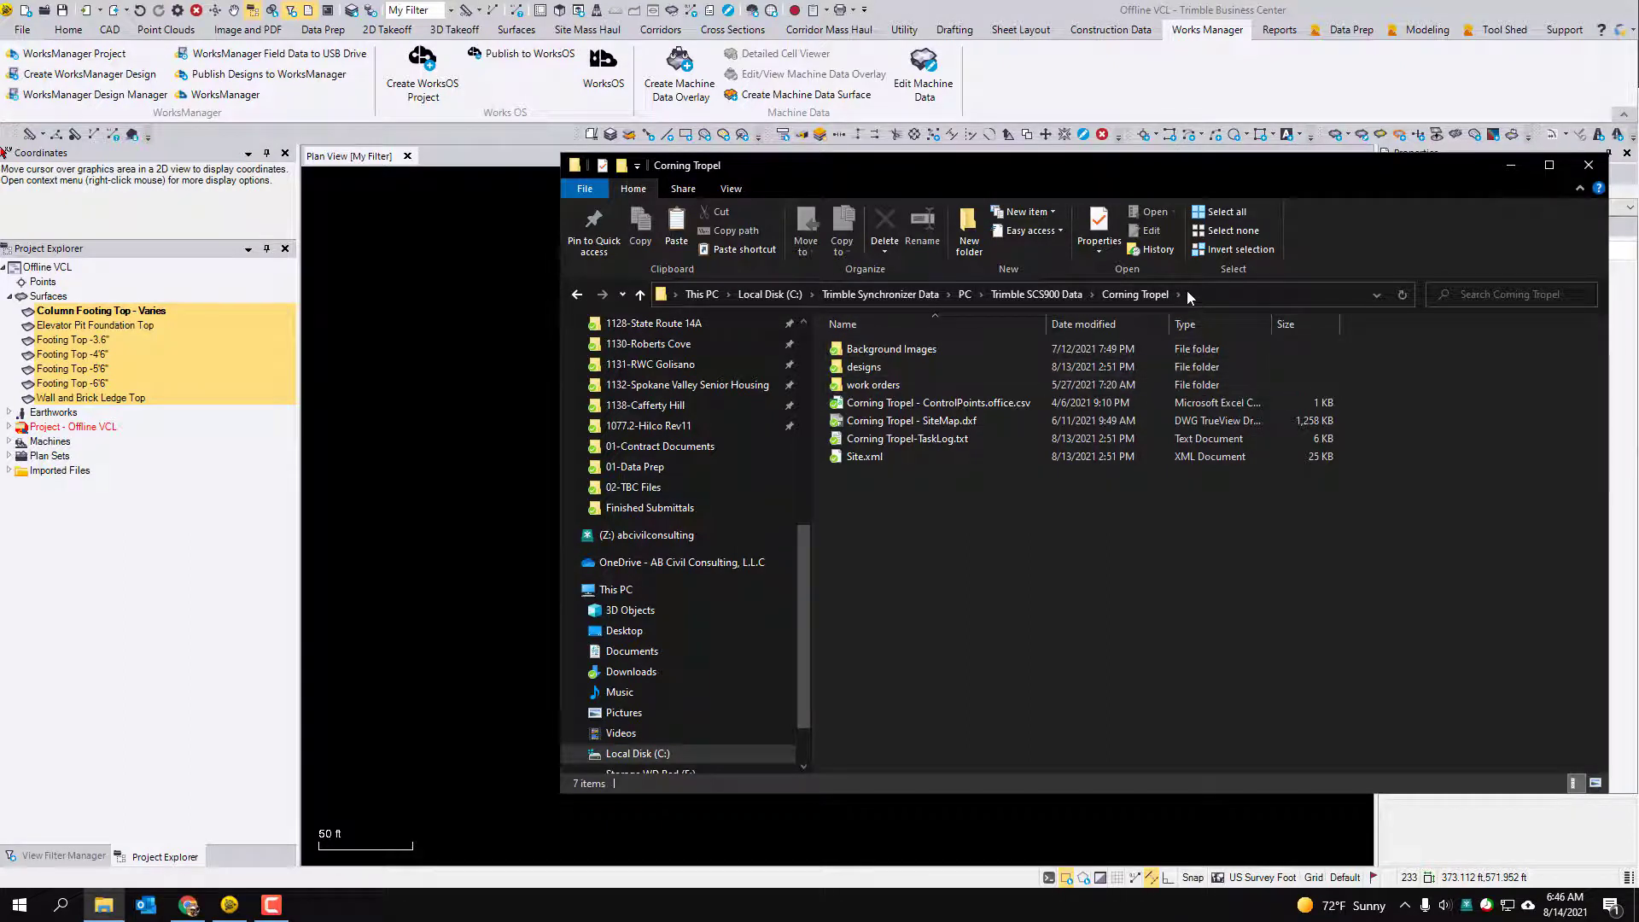
In designs > Foundation VCL, replace the old Foundation Model VCL with the Foundation Excavation VCL.
double_click(863, 366)
double_click(893, 420)
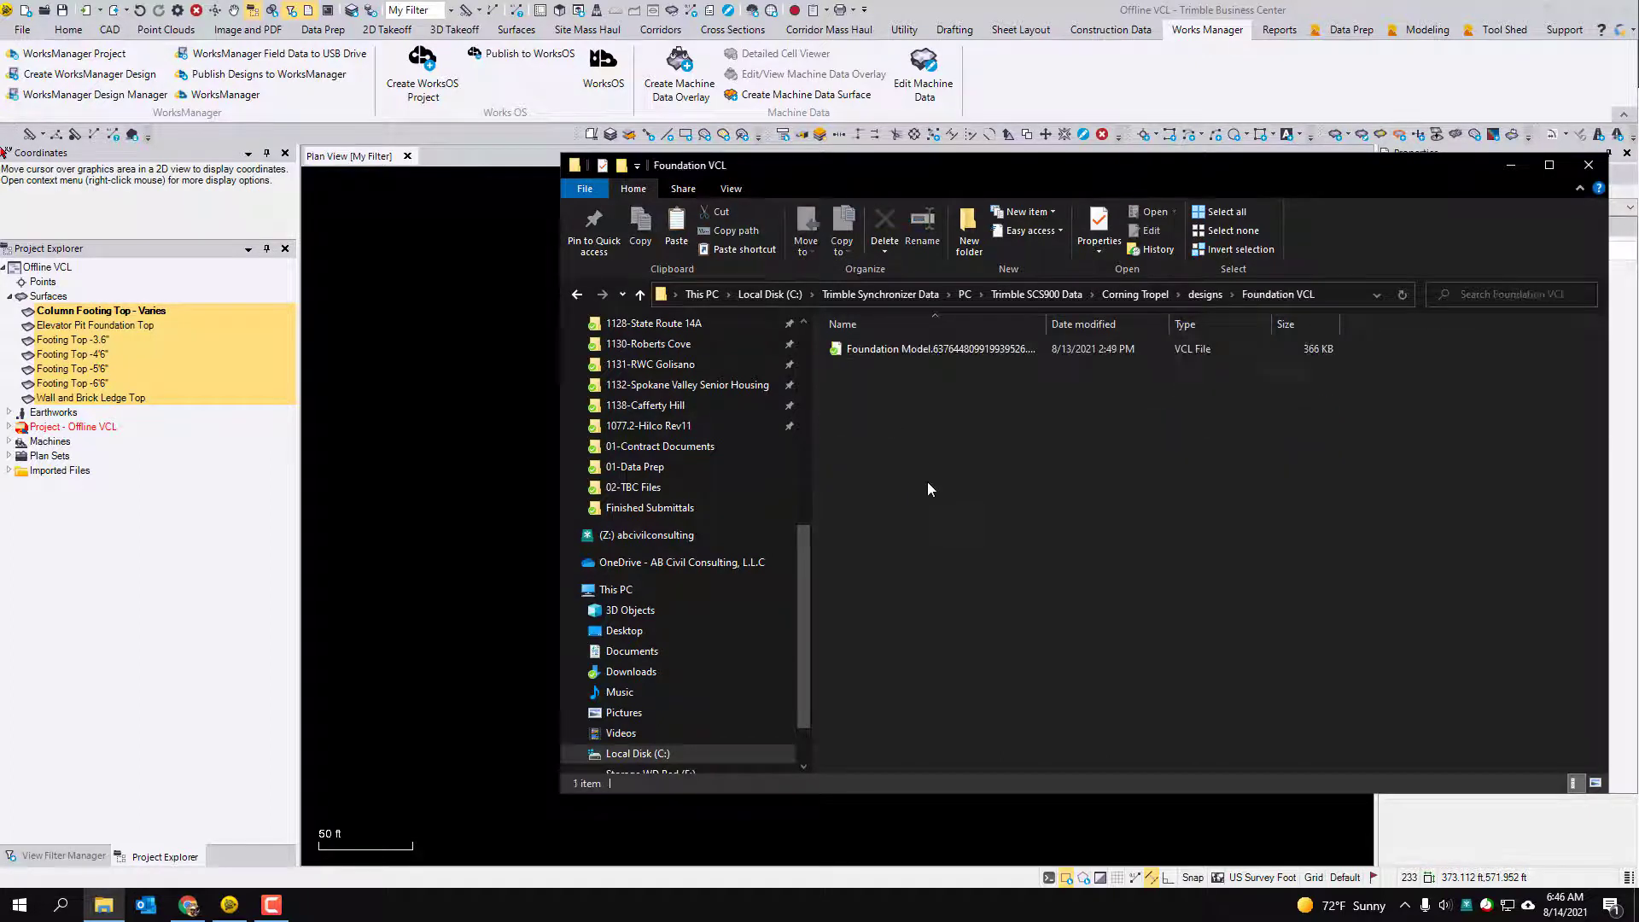
left_click(874, 349)
key("Delete")
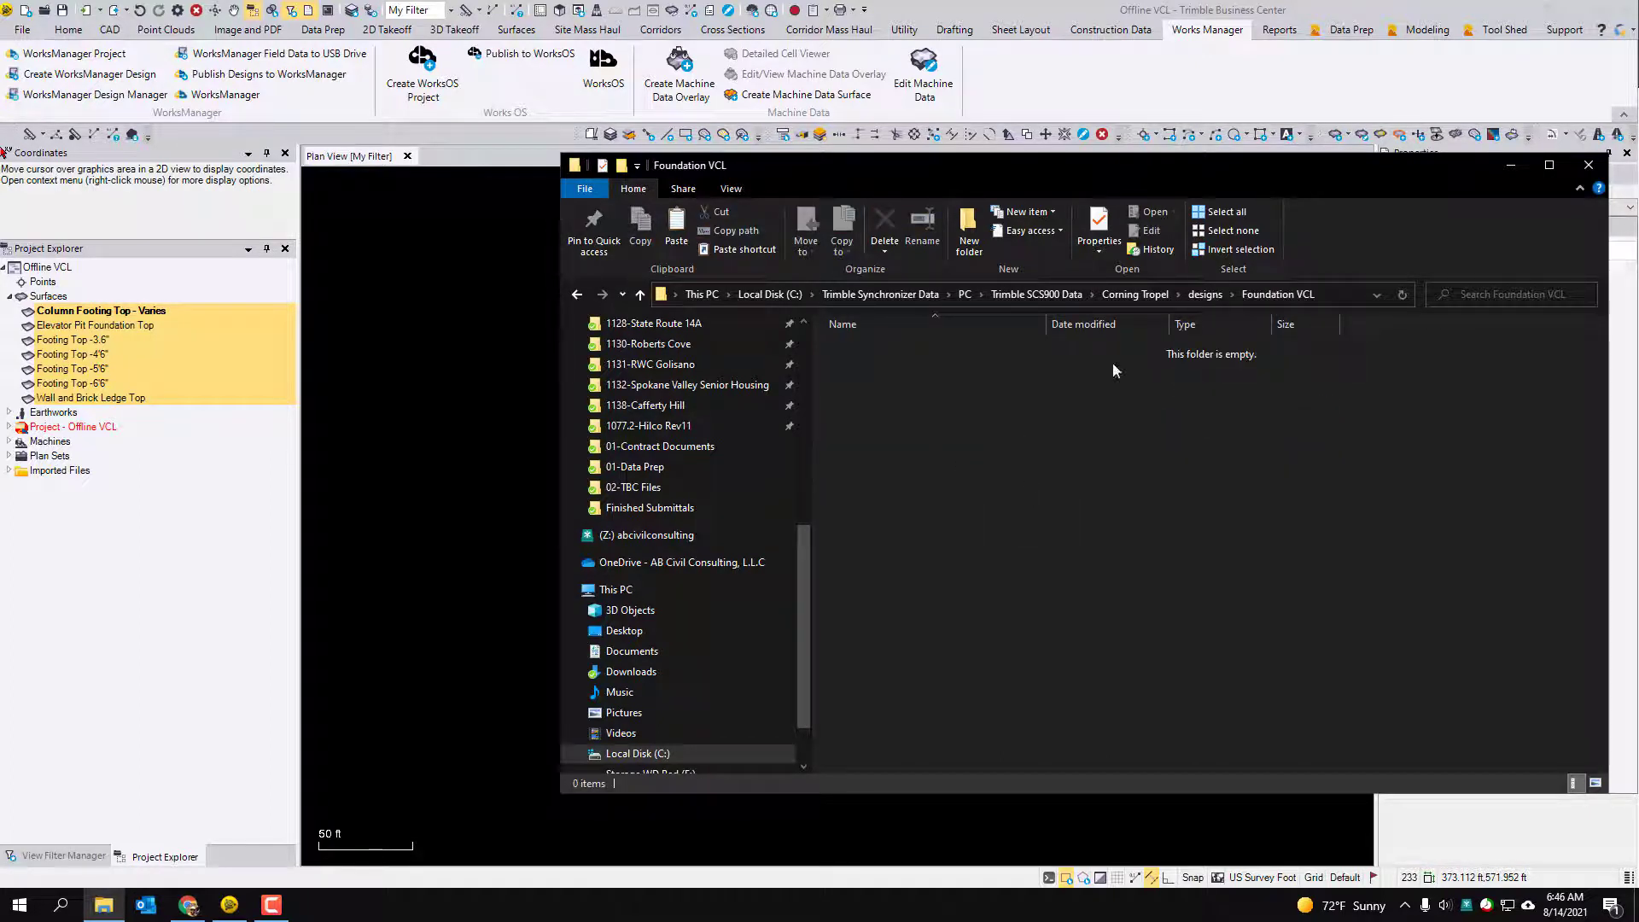
key("ctrl+v")
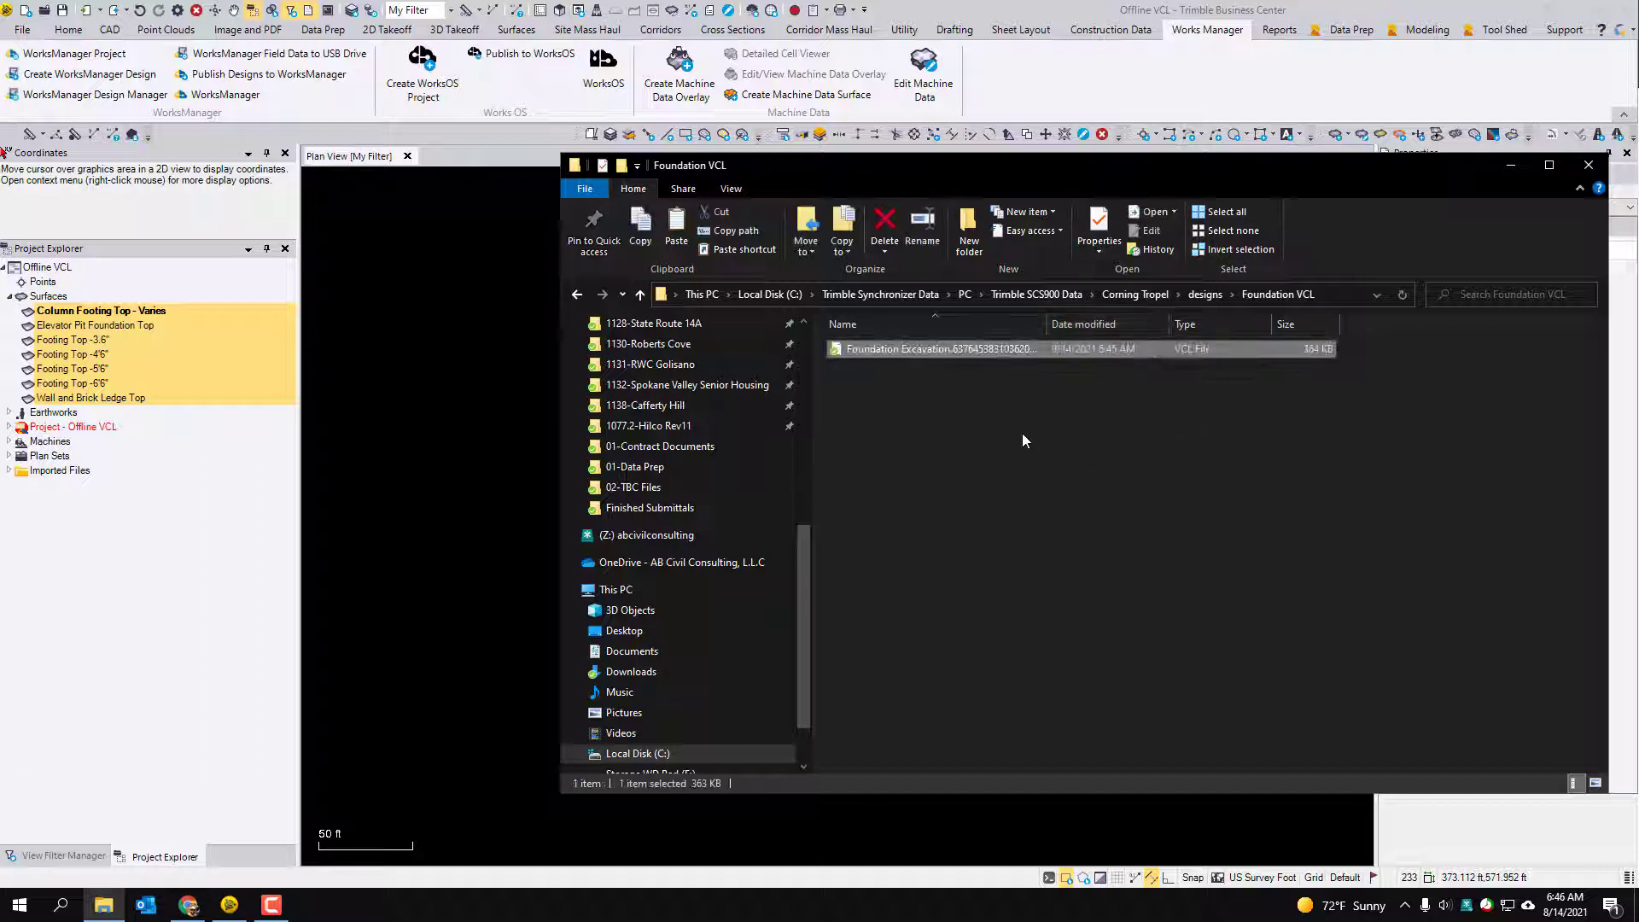
Return to the designs folder and launch Siteworks by searching 'sitew' from Start.
left_click(1204, 293)
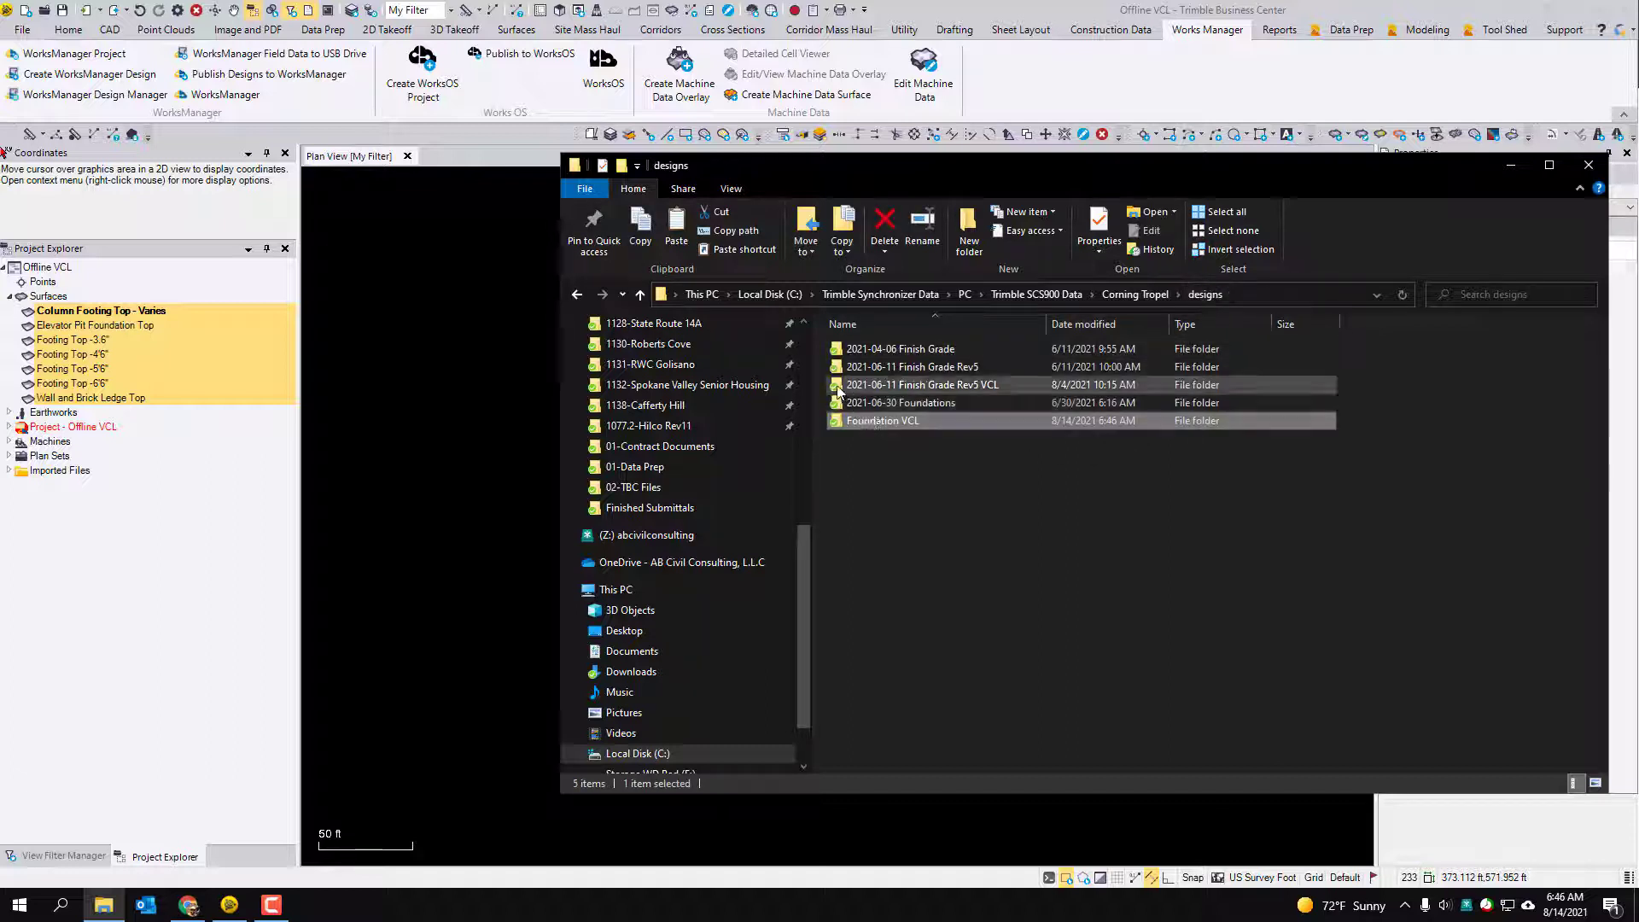
left_click(915, 468)
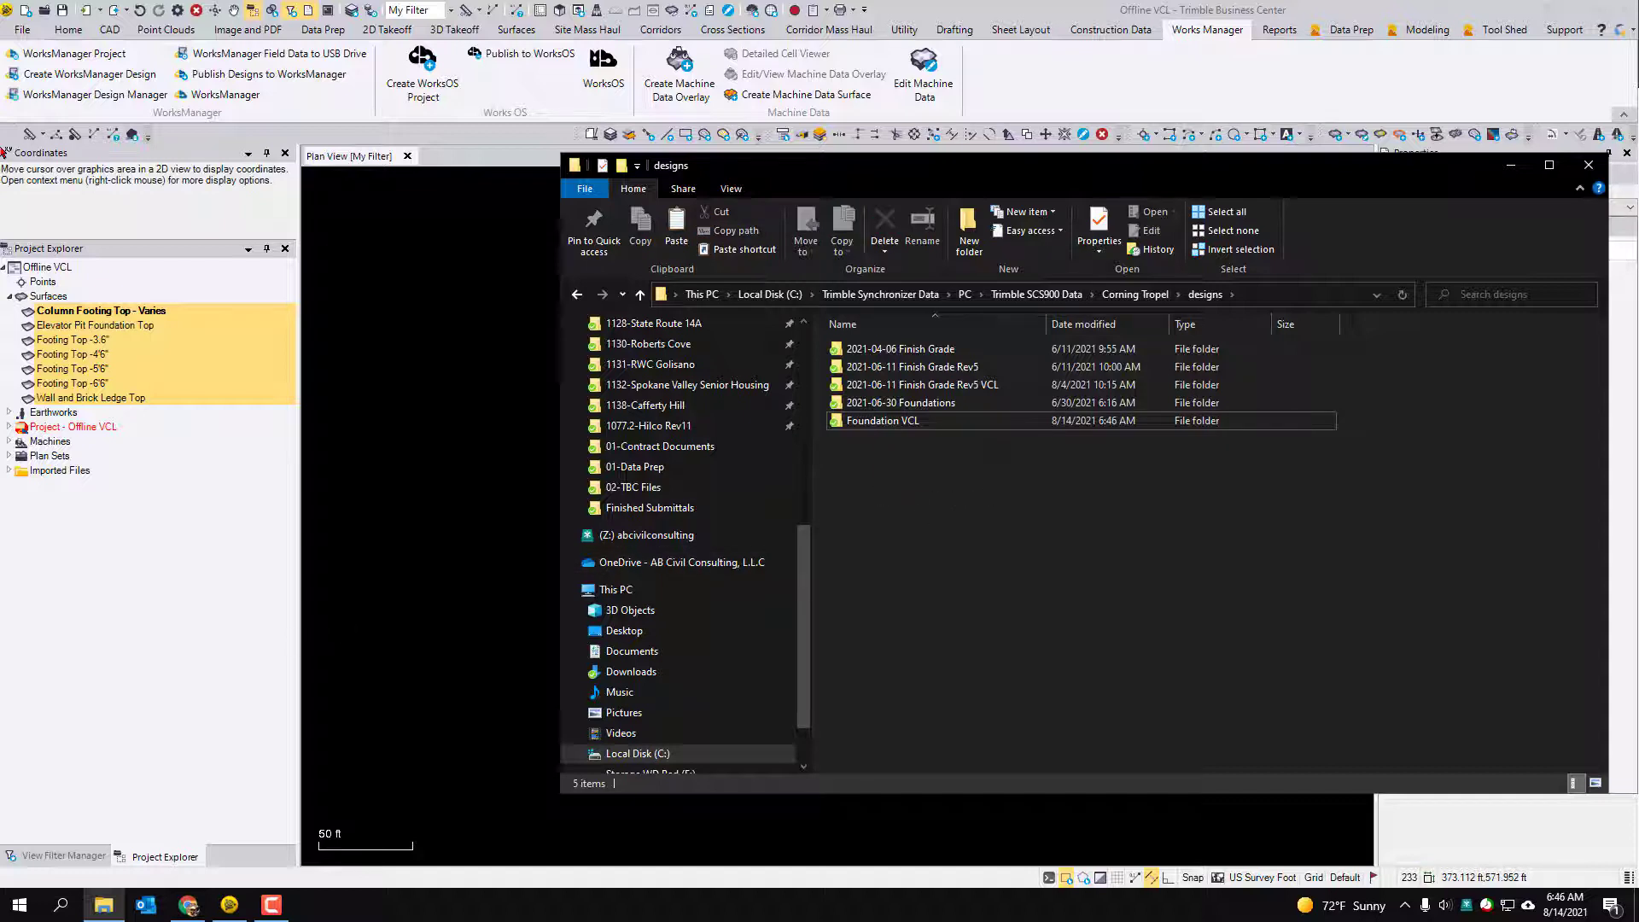
left_click(8, 916)
type("sit")
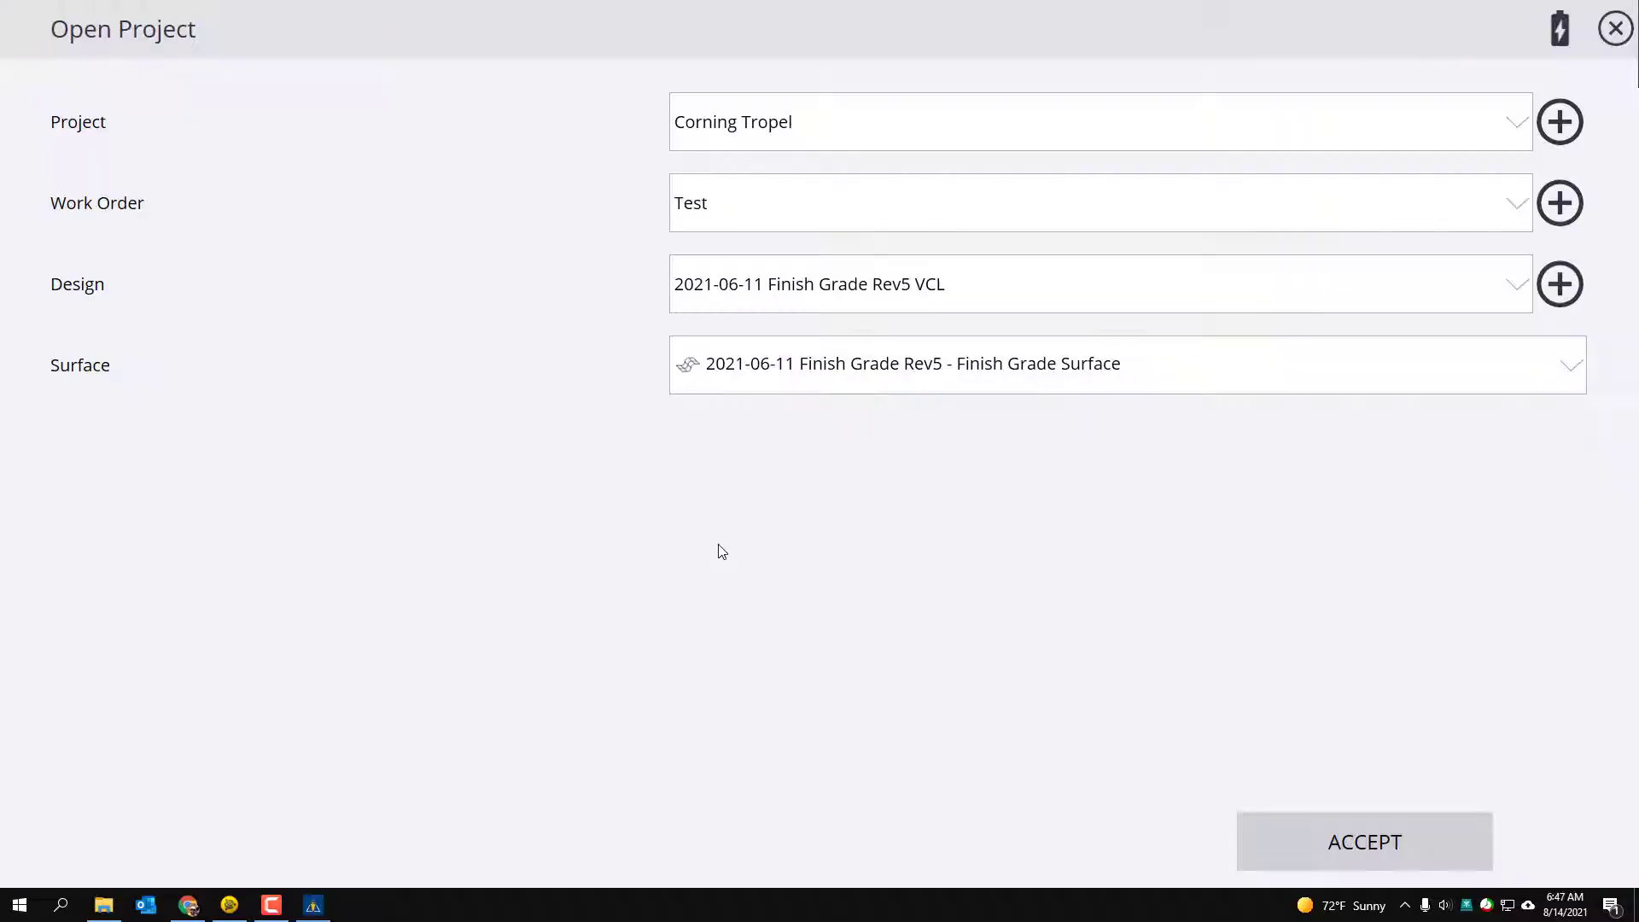
Open Corning Tropel with the Foundation VCL design and the Column Footing Top - Varies surface.
left_click(795, 288)
left_click(776, 638)
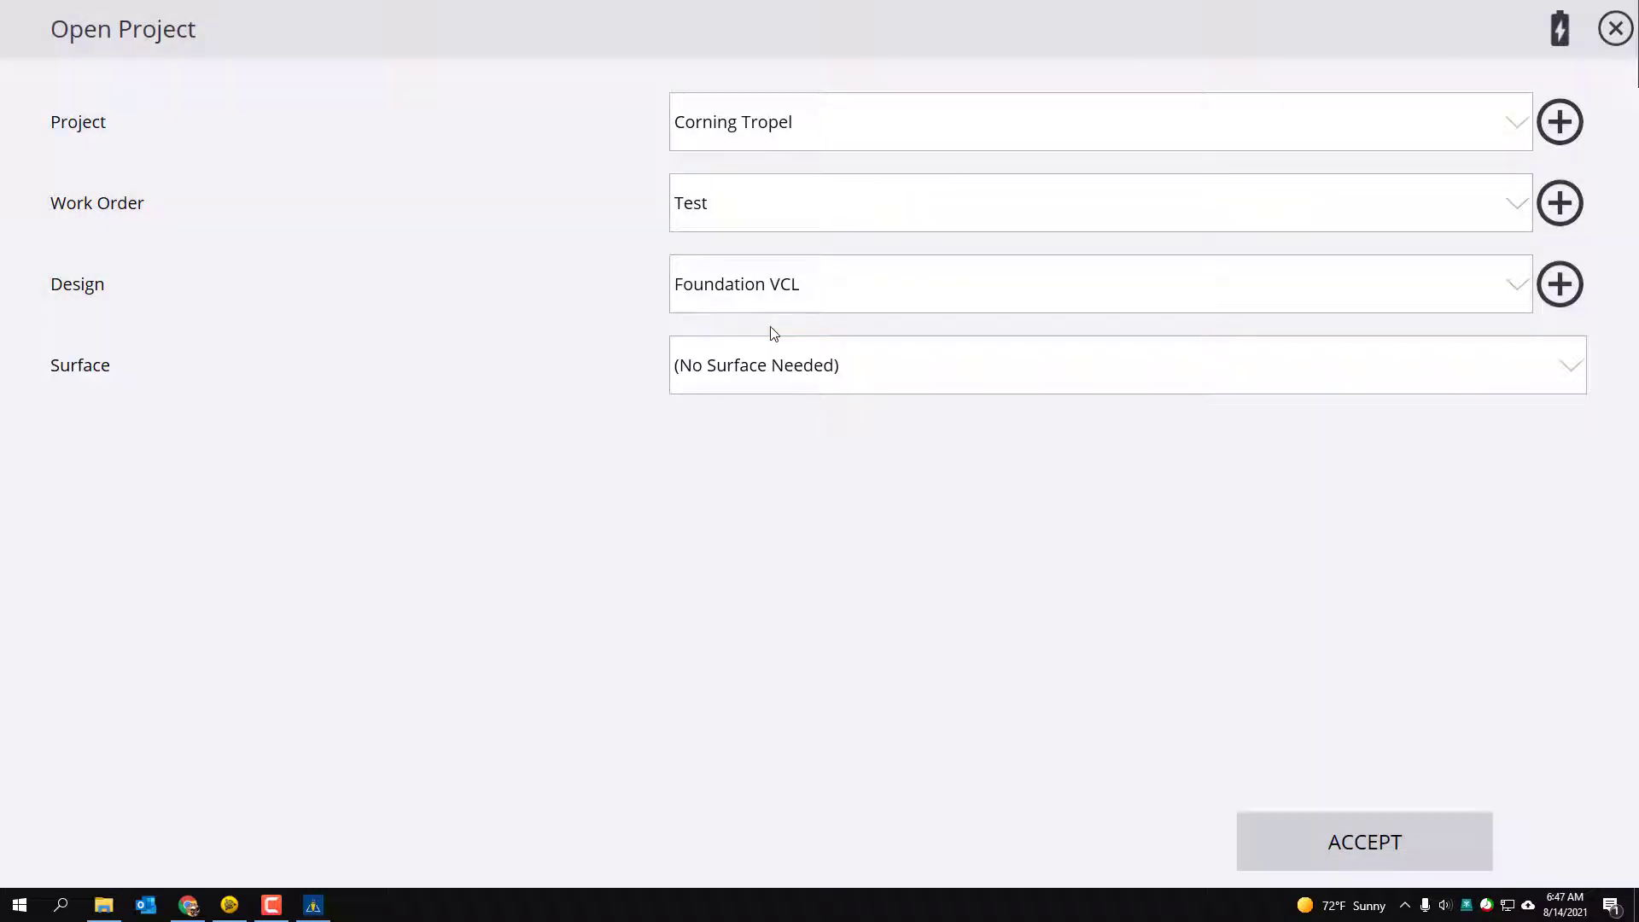
left_click(890, 385)
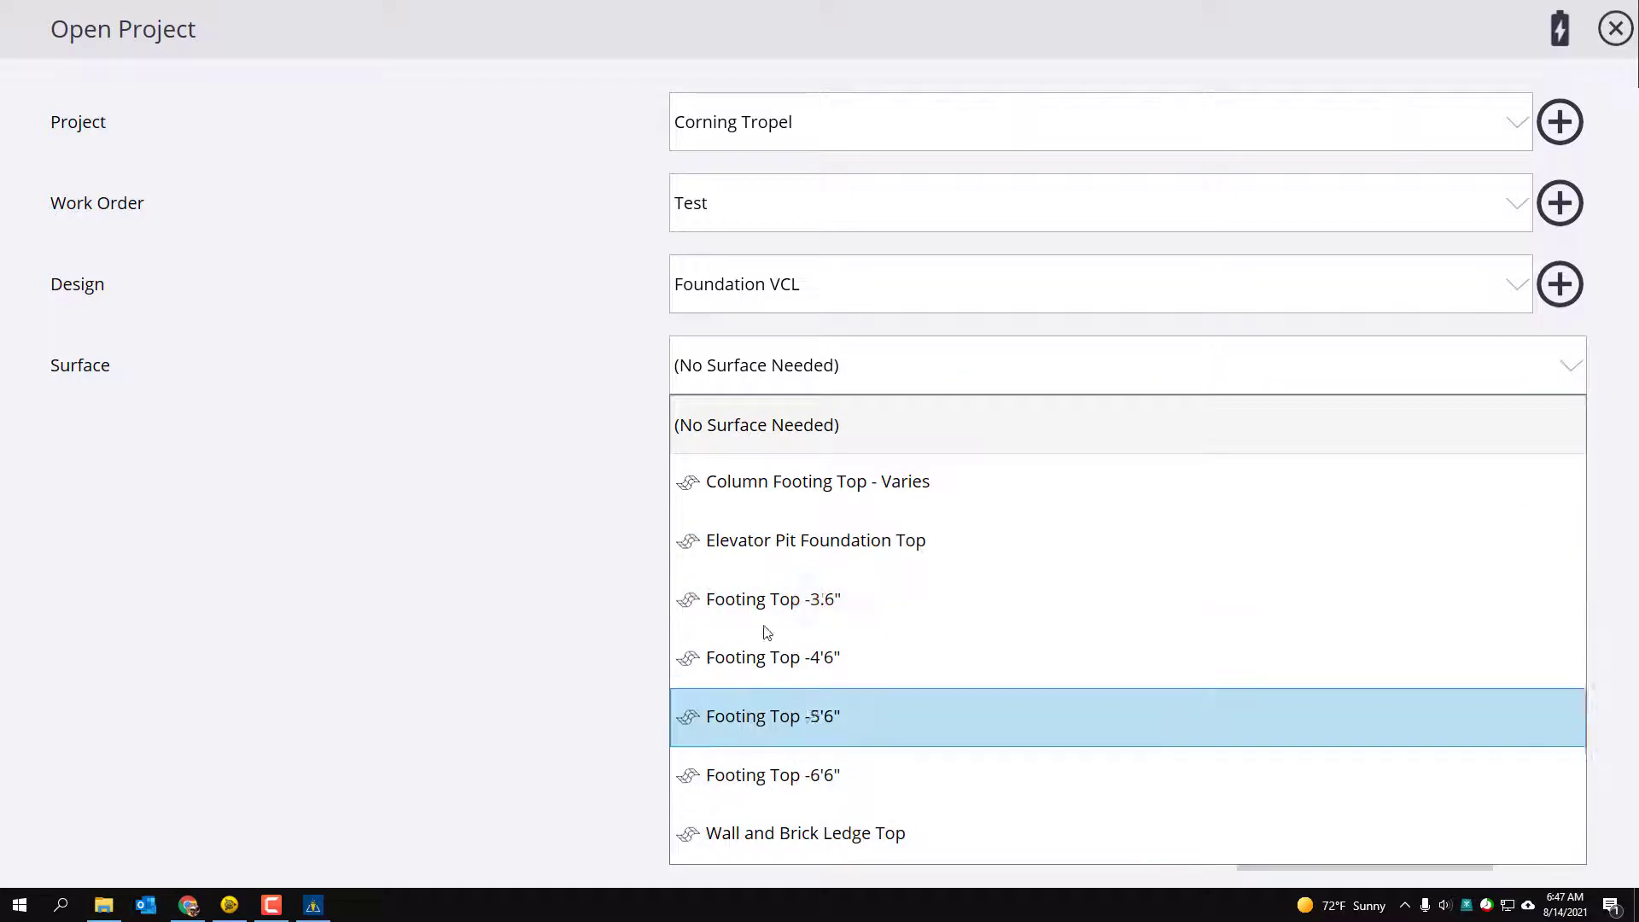
left_click(794, 483)
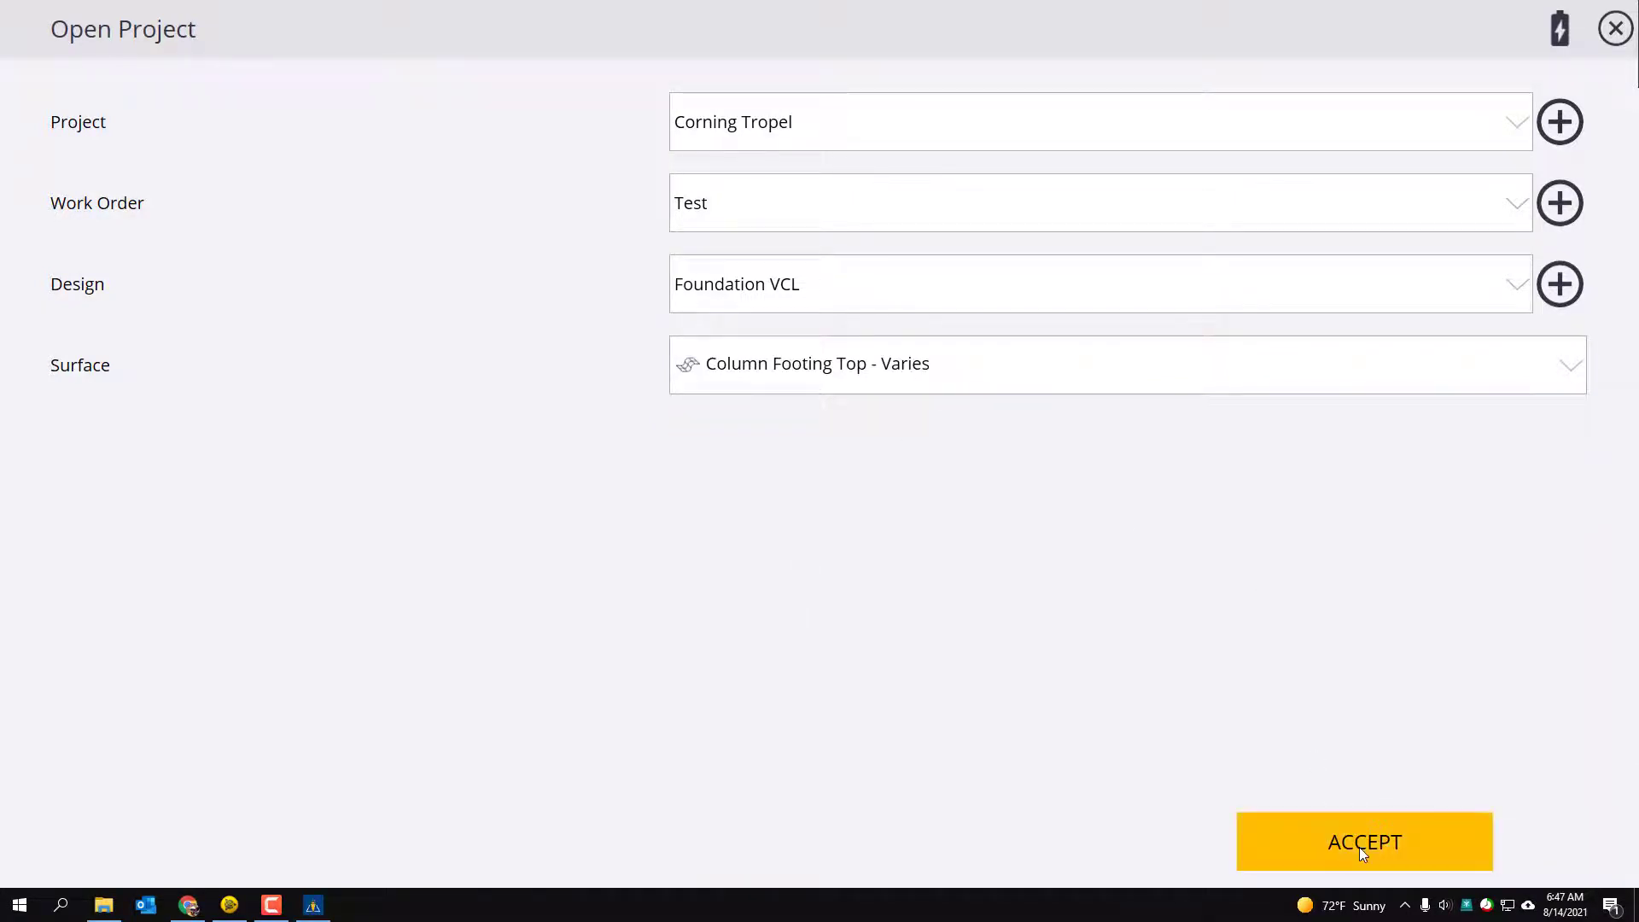
left_click(1359, 847)
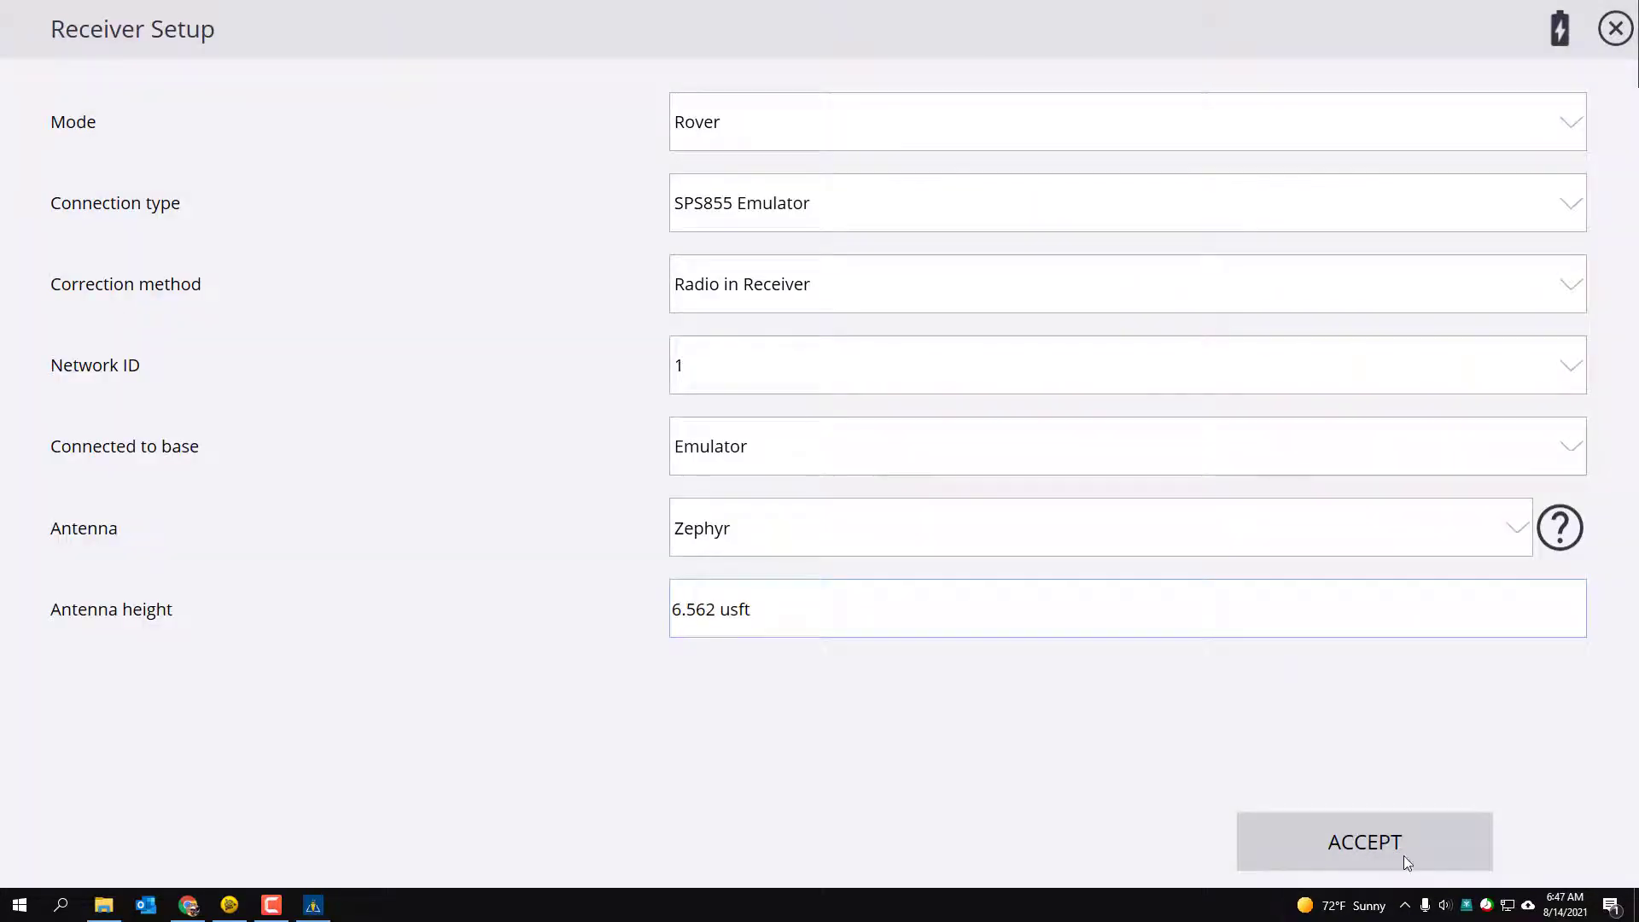
Confirm the receiver setup, skip calibration, and zoom and pan the map onto the footing pads.
left_click(1403, 856)
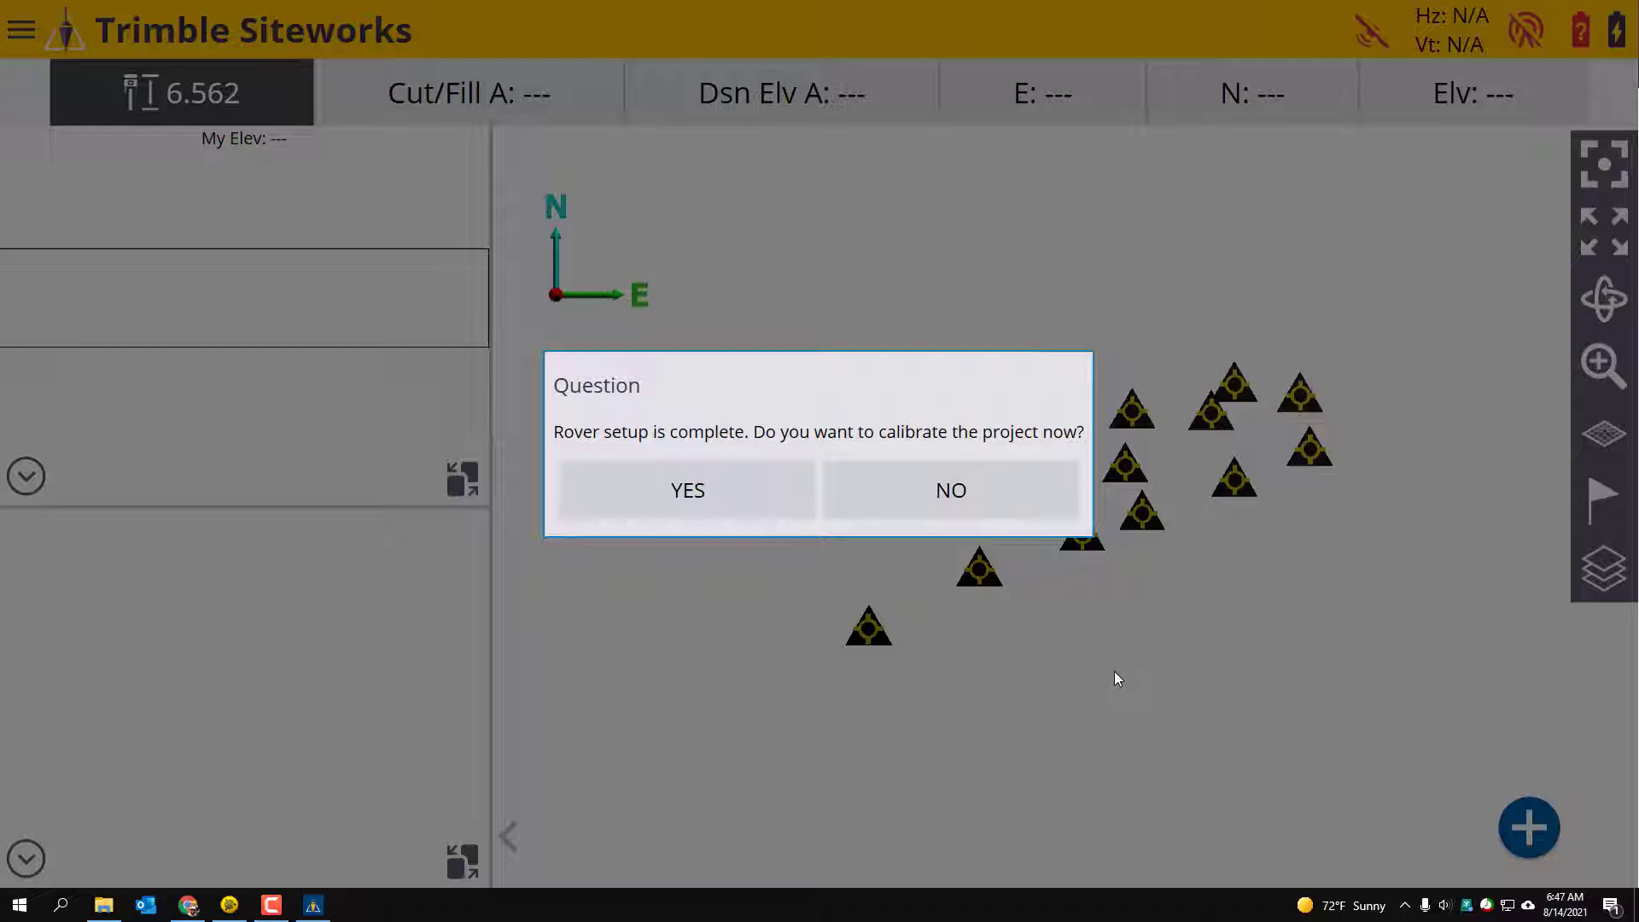
left_click(1017, 489)
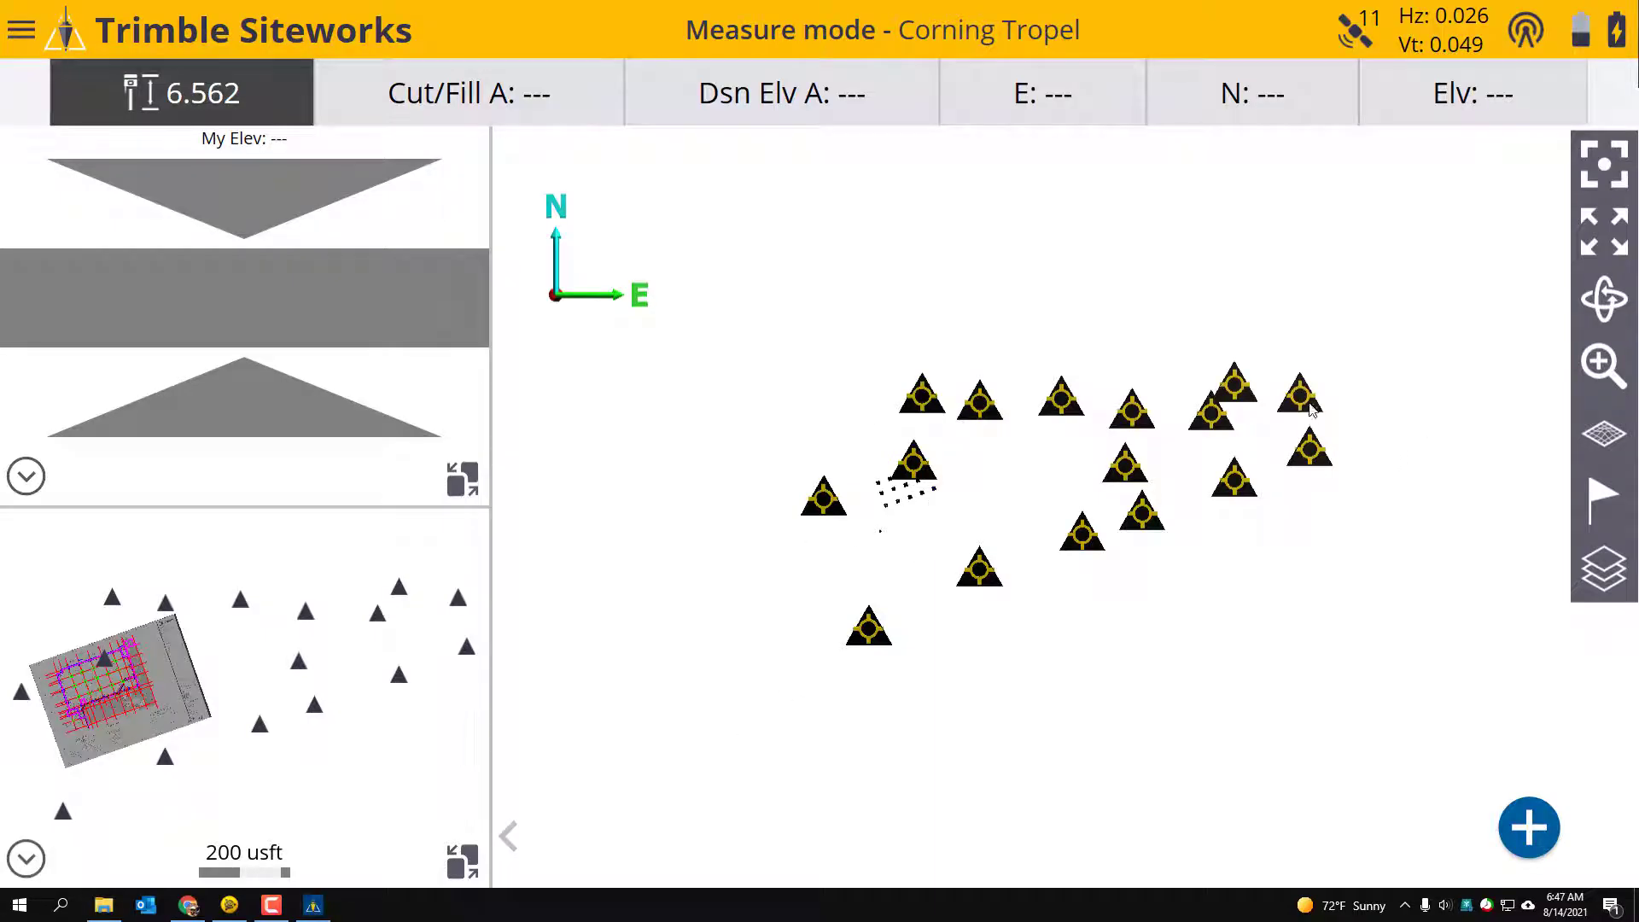
left_click(1601, 367)
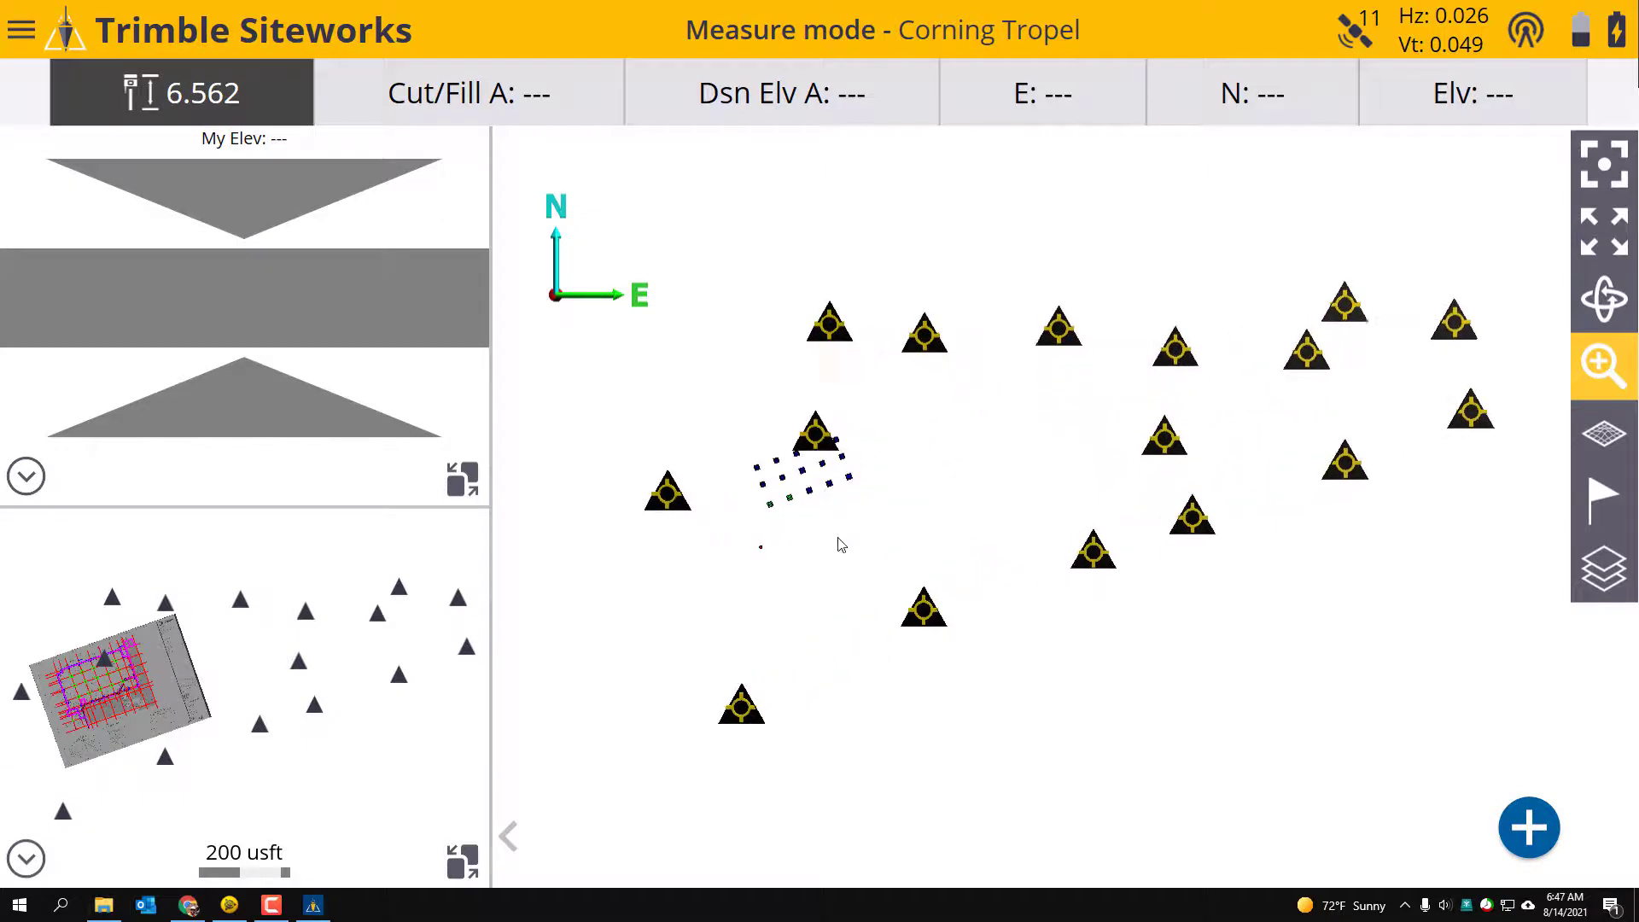
left_click(1605, 380)
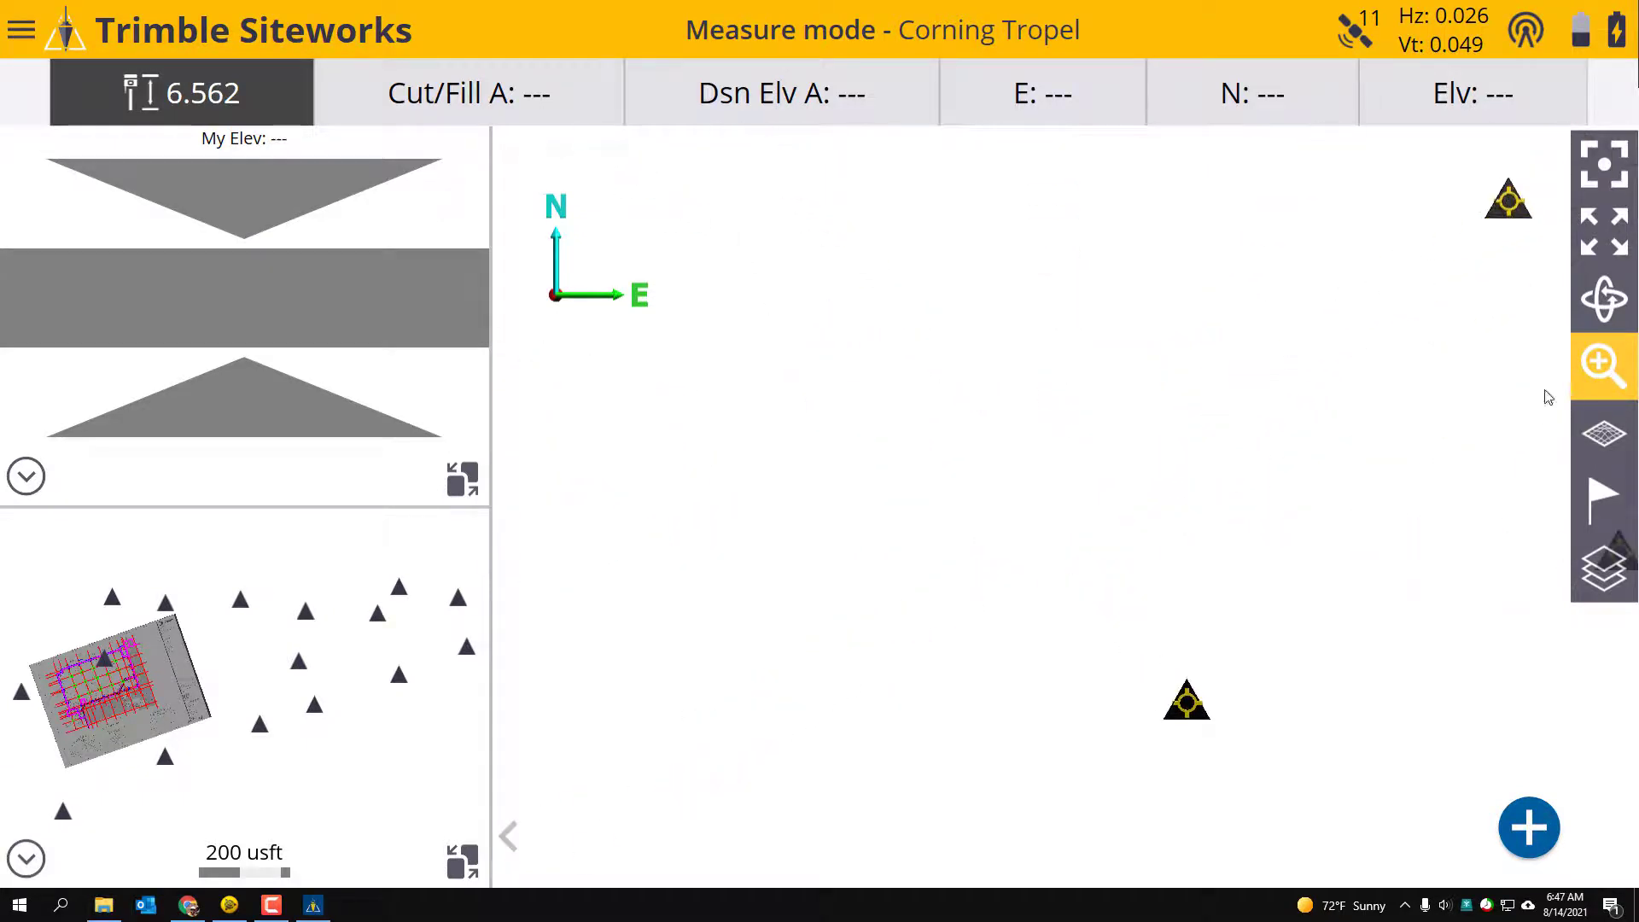
left_click_drag(961, 541, 1215, 695)
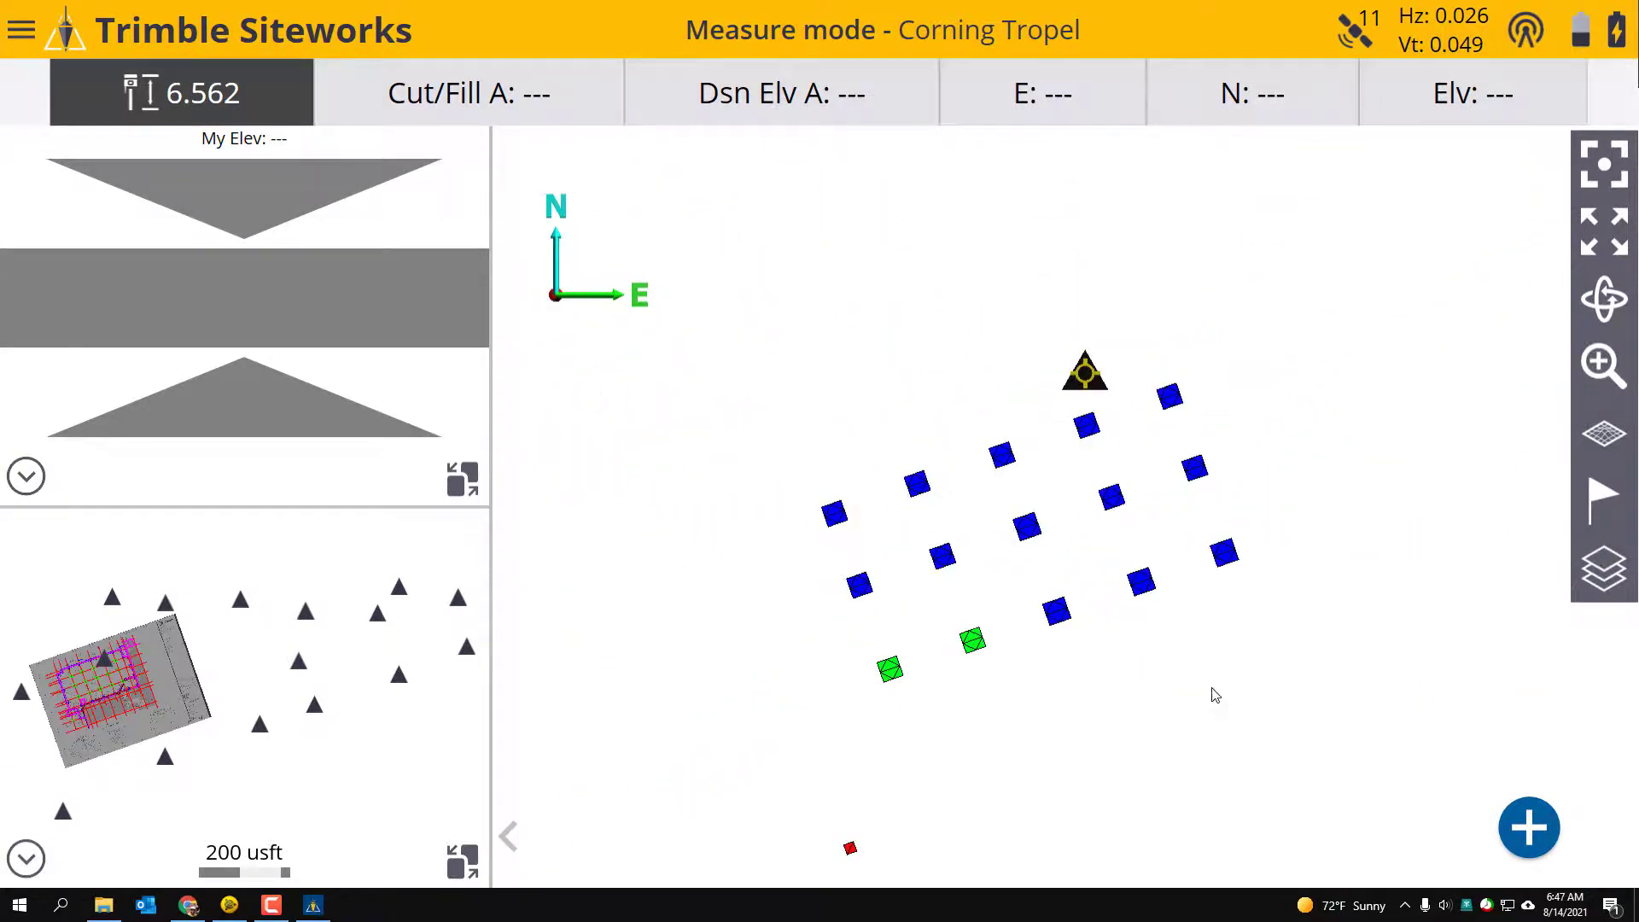
Orbit and zoom the 3D footing pads, then put the plan drawing in the main view.
left_click(1601, 301)
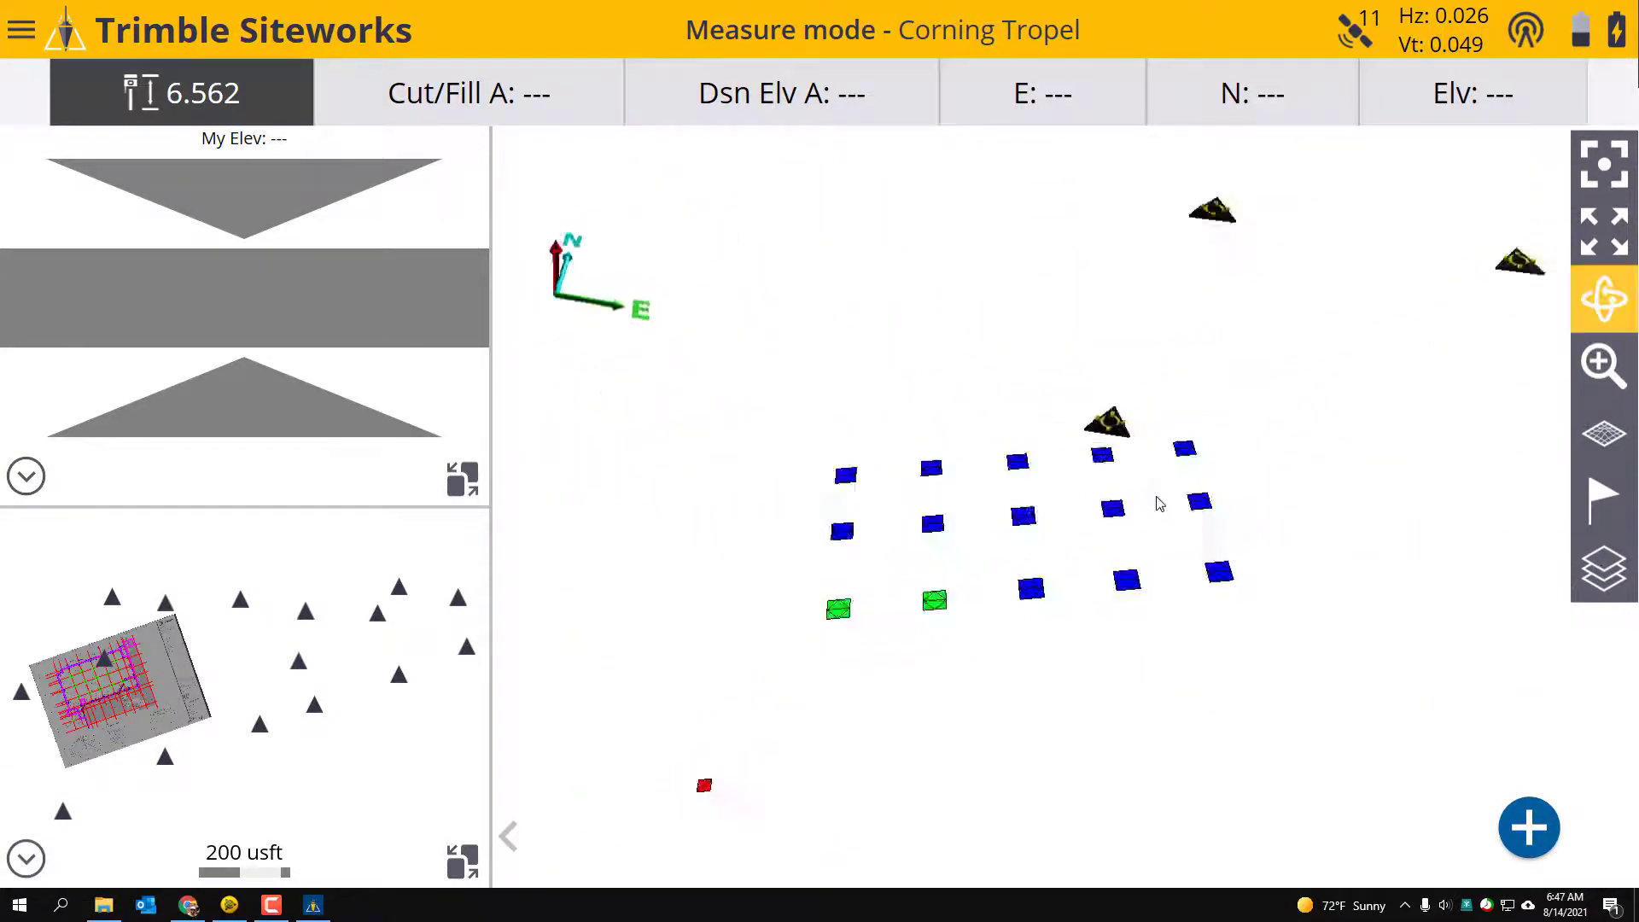
left_click(1565, 373)
mouse_move(1042, 563)
left_mouse_down()
mouse_move(1046, 512)
mouse_move(1051, 536)
left_mouse_up()
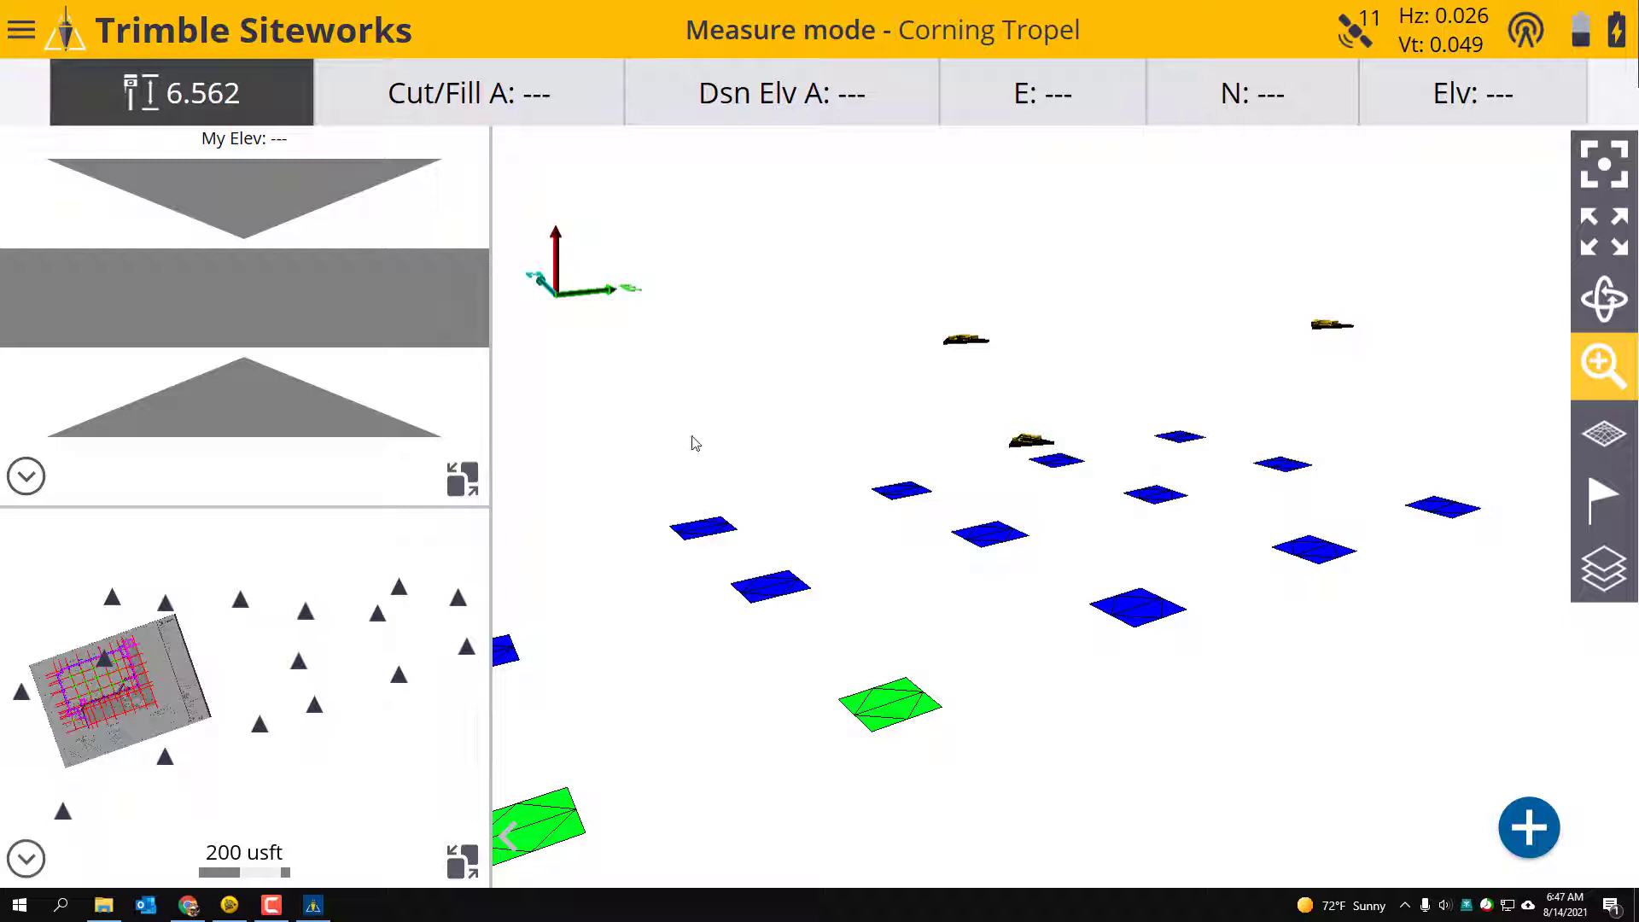
left_click(462, 860)
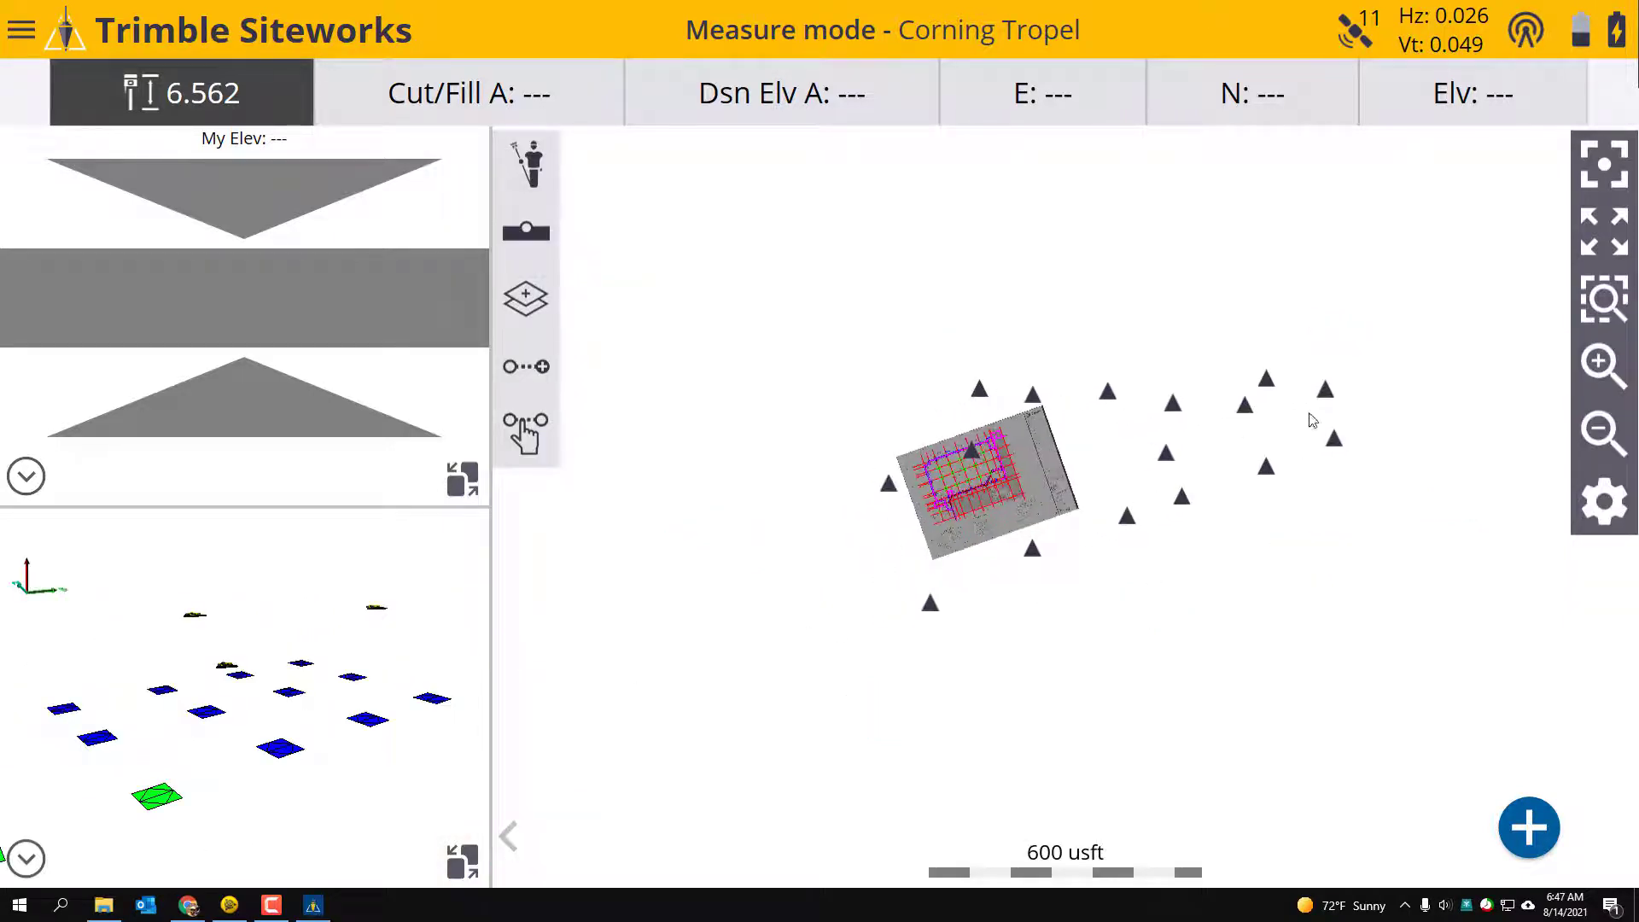
Zoom the plan in on the footing grid with Zoom Window.
left_click(1615, 309)
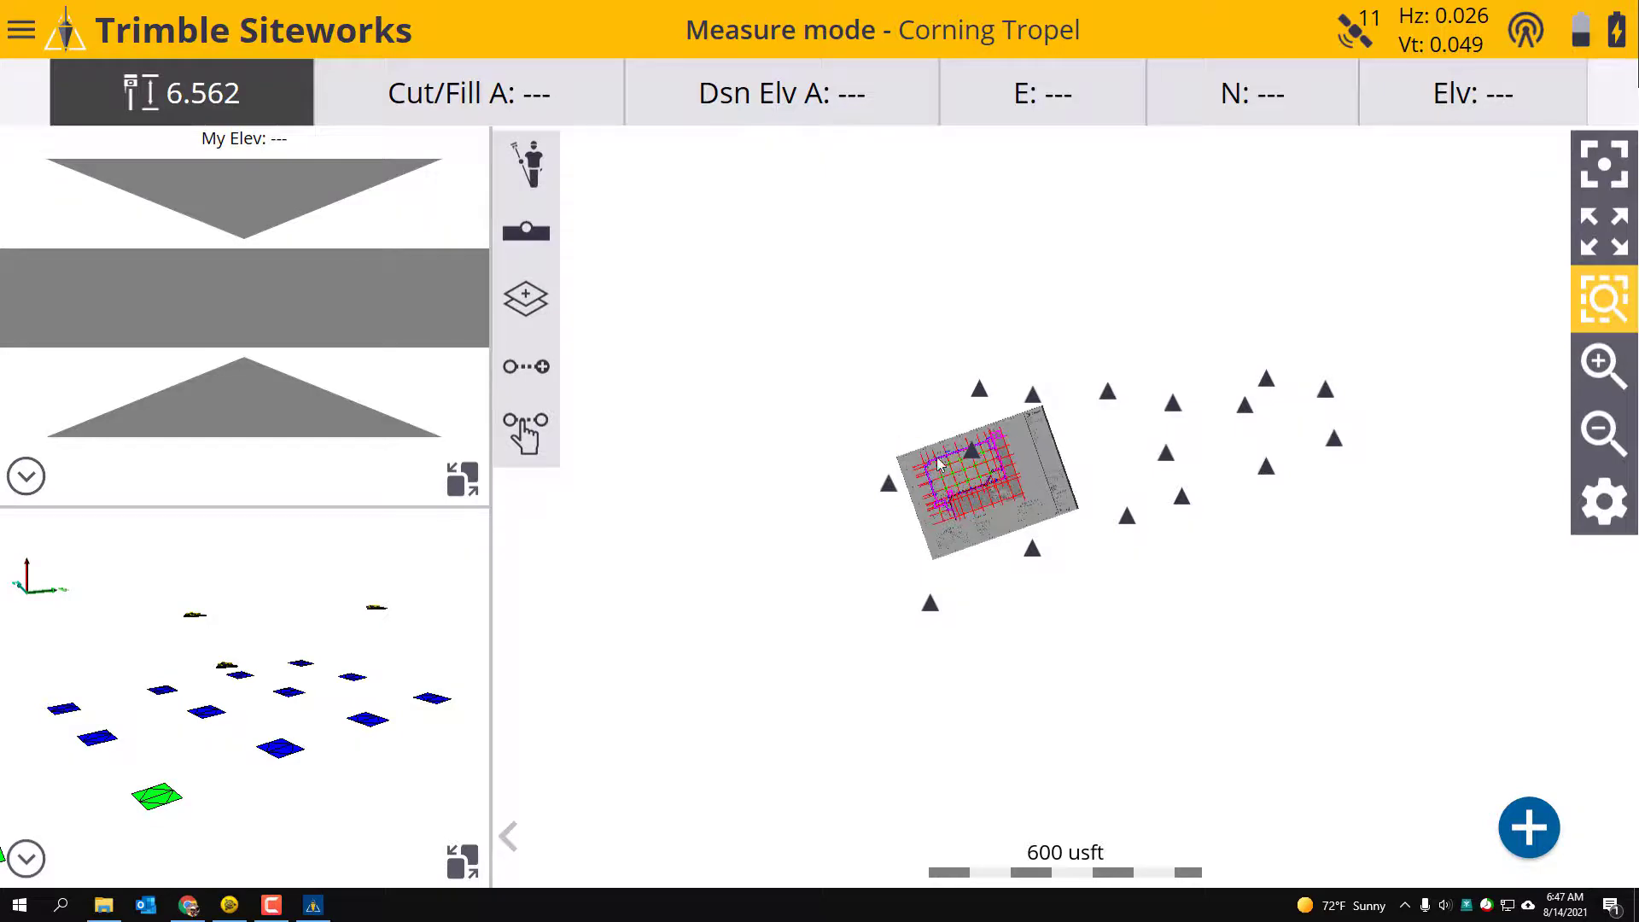
left_click_drag(939, 466, 1024, 523)
left_click(1605, 363)
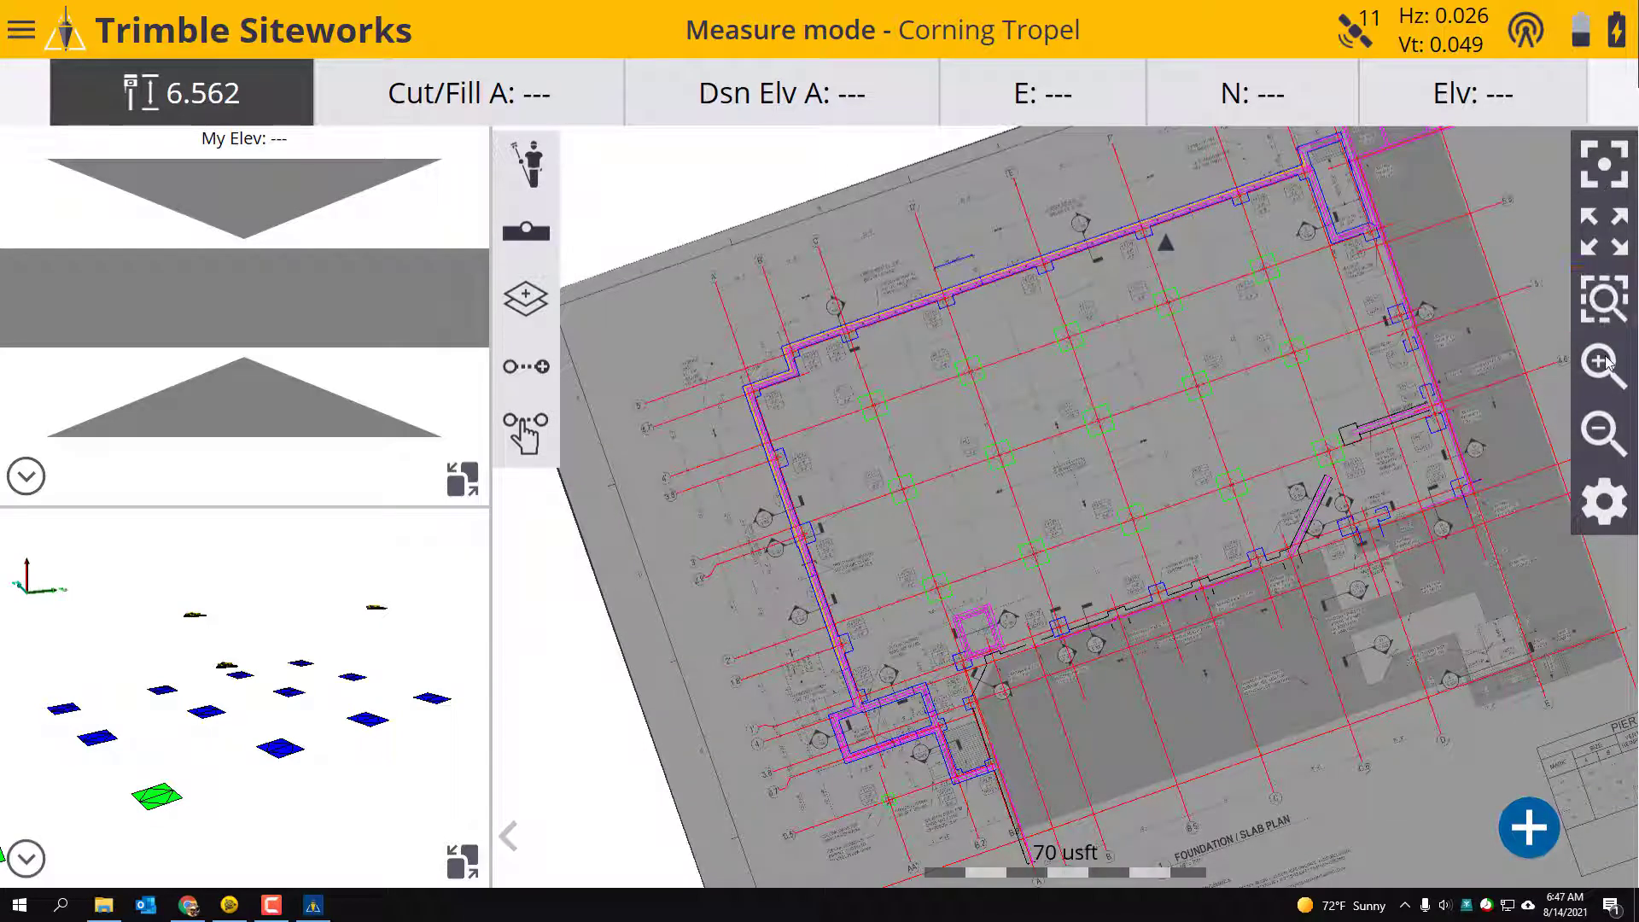
Dismiss the grid-line popup and place the position on a footing, reading Fill 6.562 at design 427.333.
left_click(1089, 433)
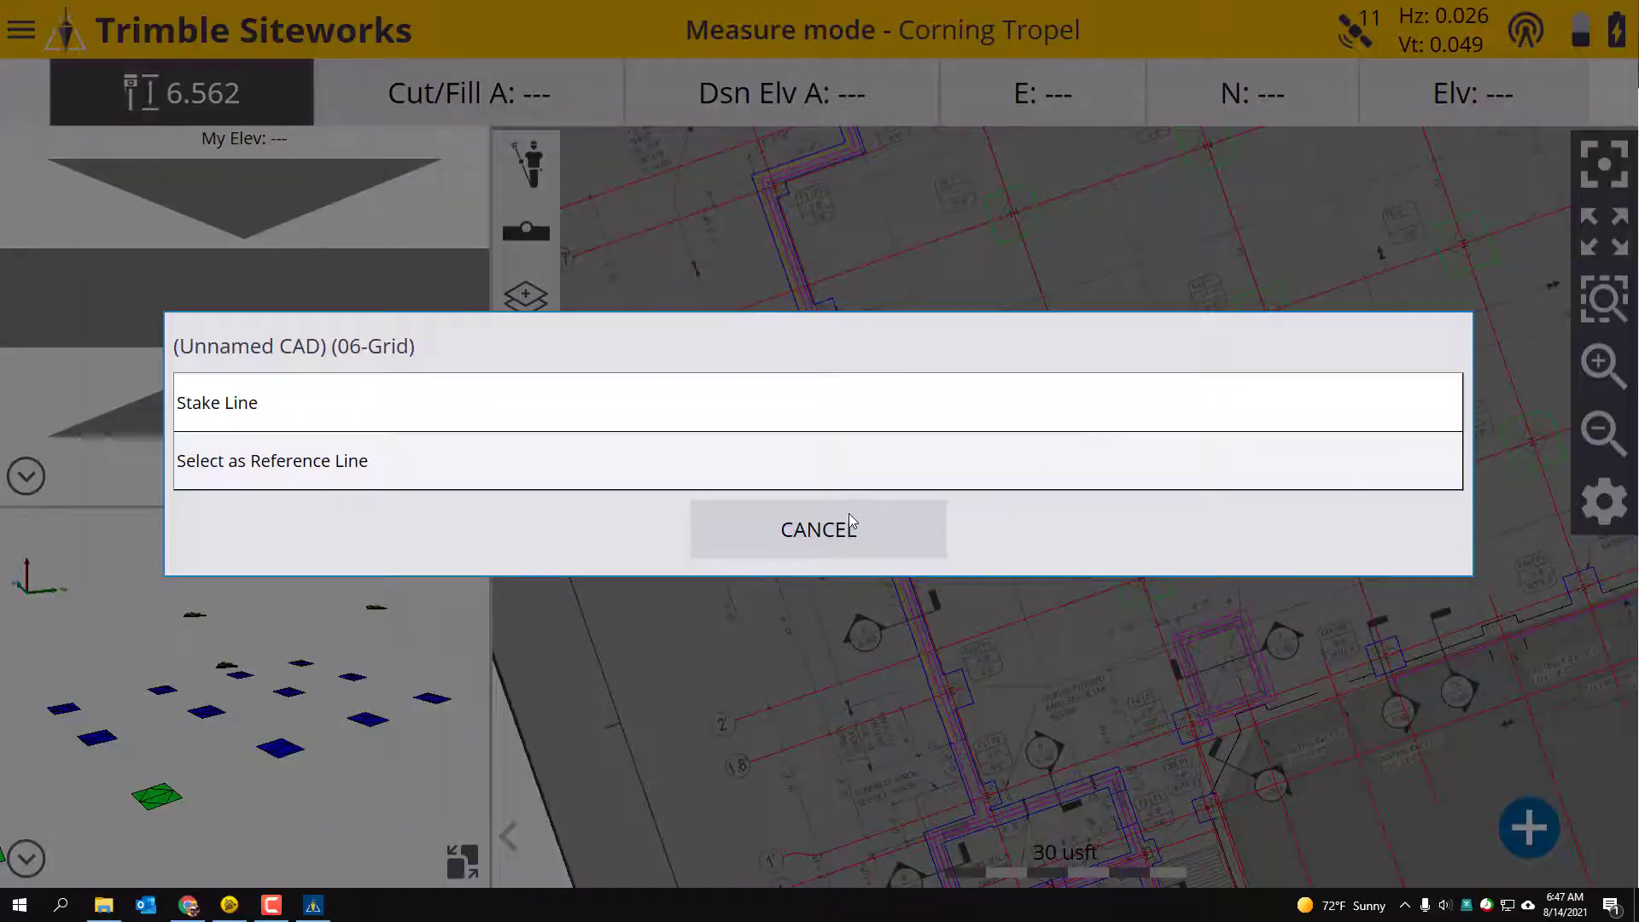
left_click(850, 528)
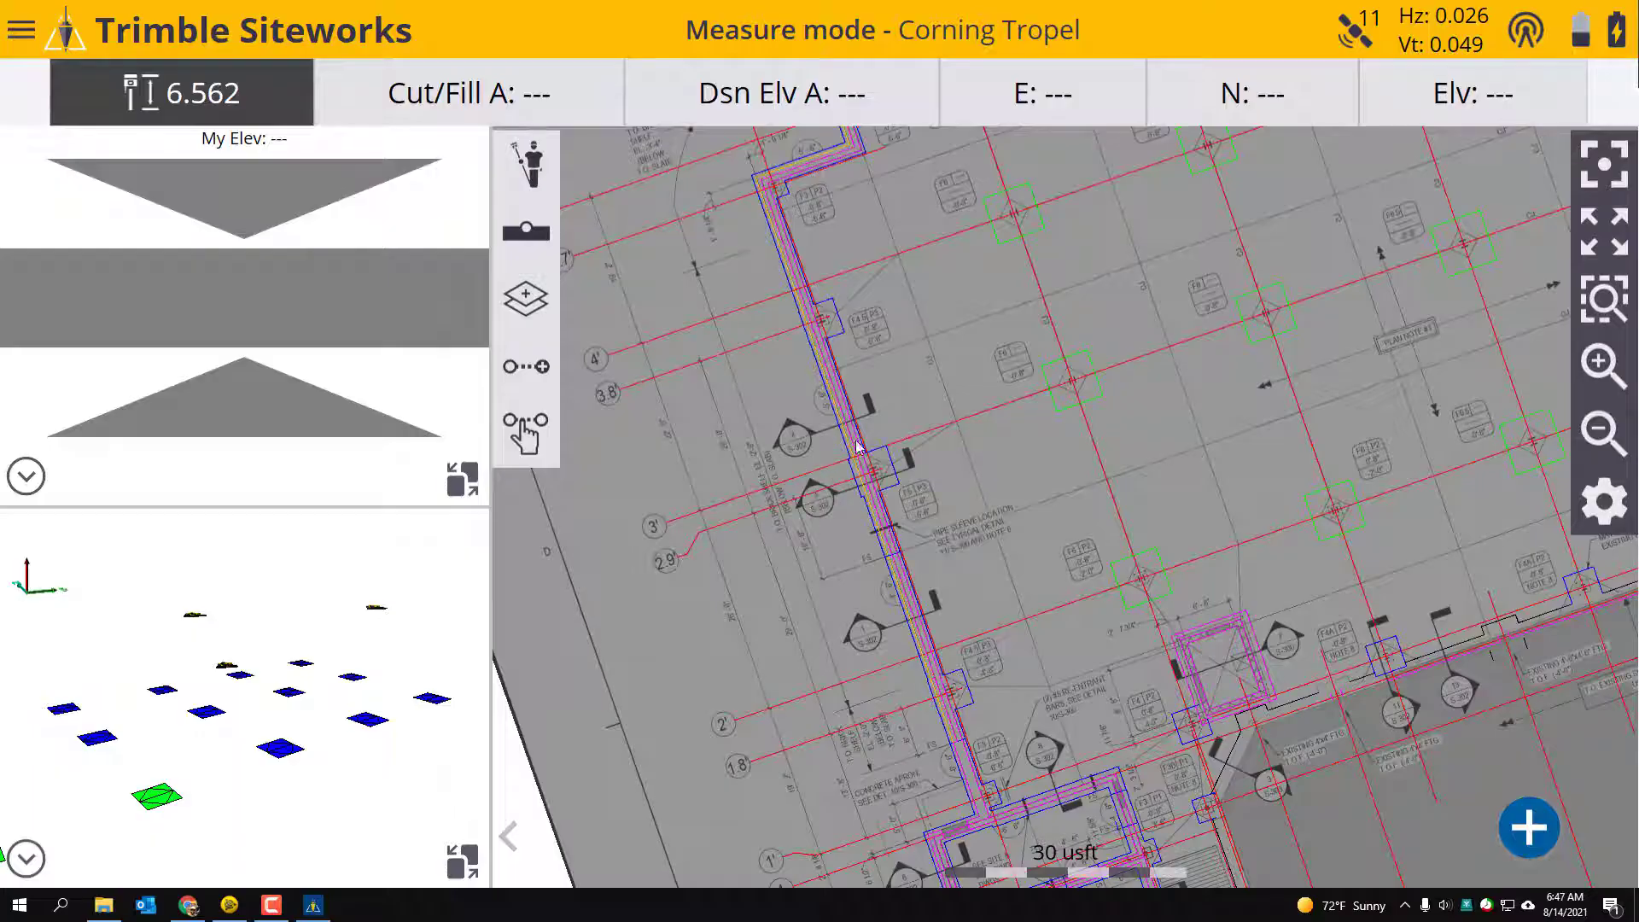
left_click(882, 478)
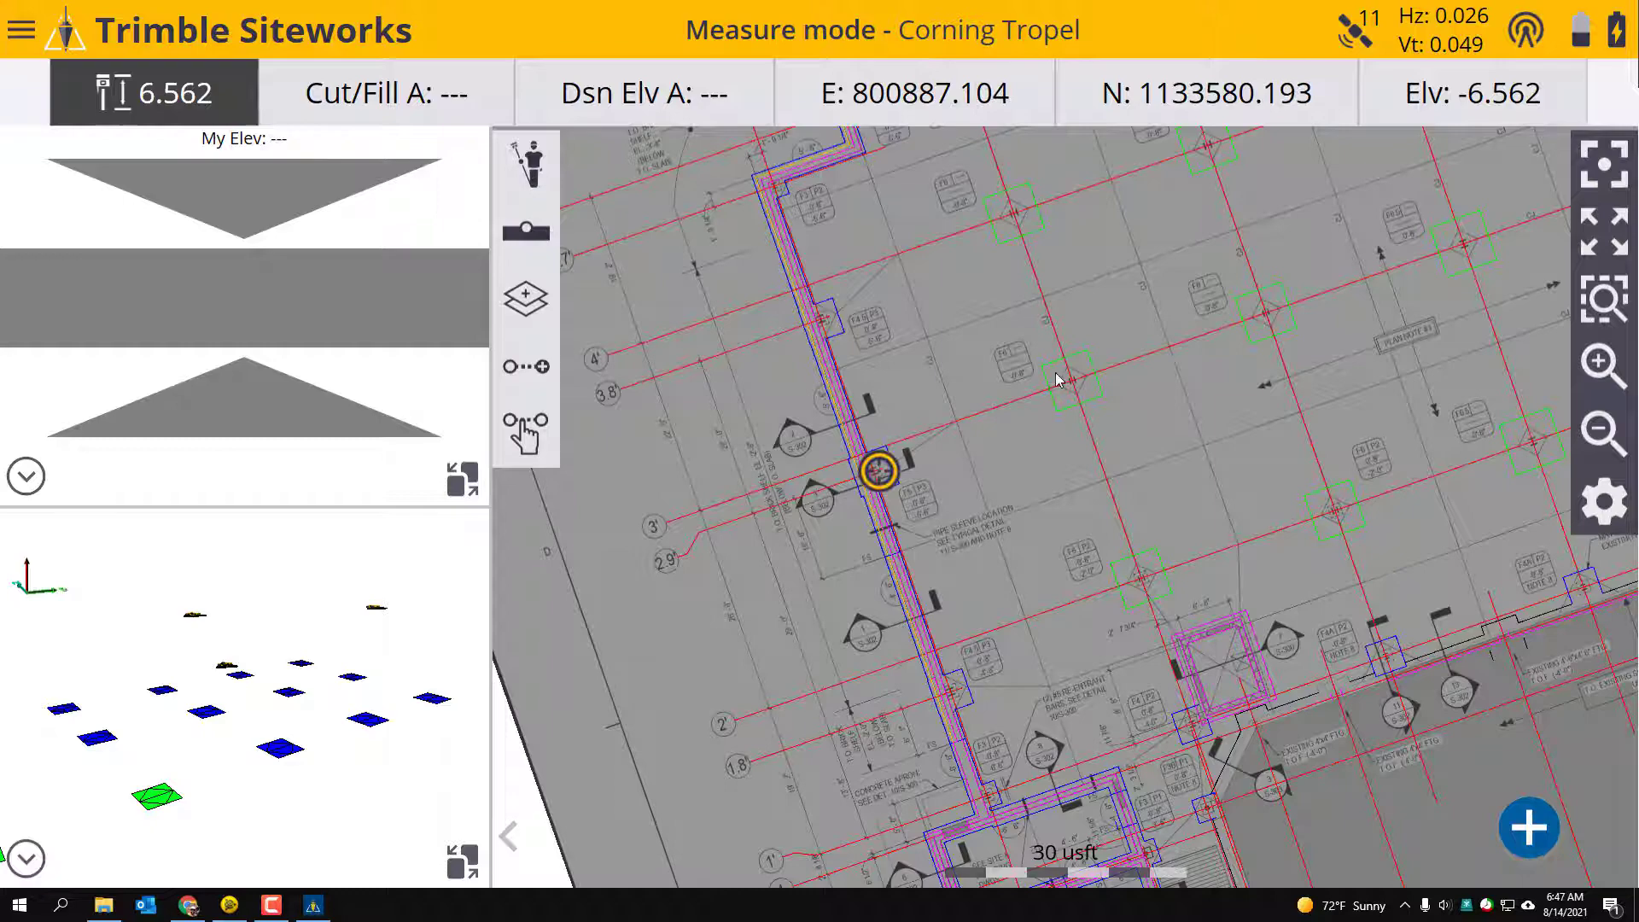
left_click(1084, 373)
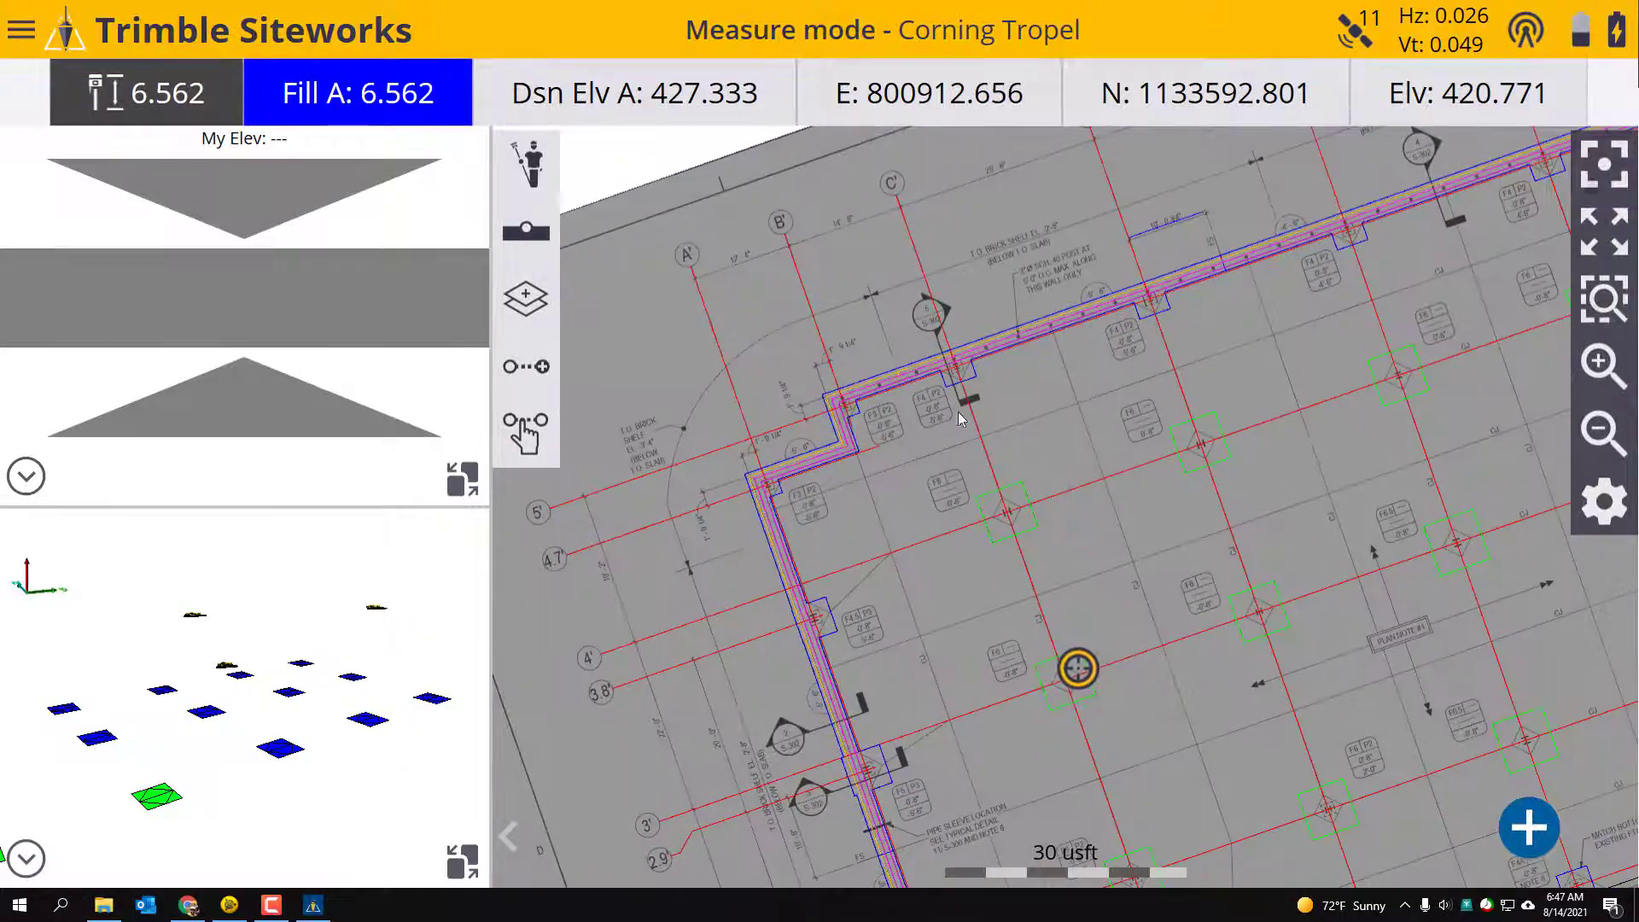
In Review Project, set the design surface to Footing Top -3.6" and accept.
left_click(33, 31)
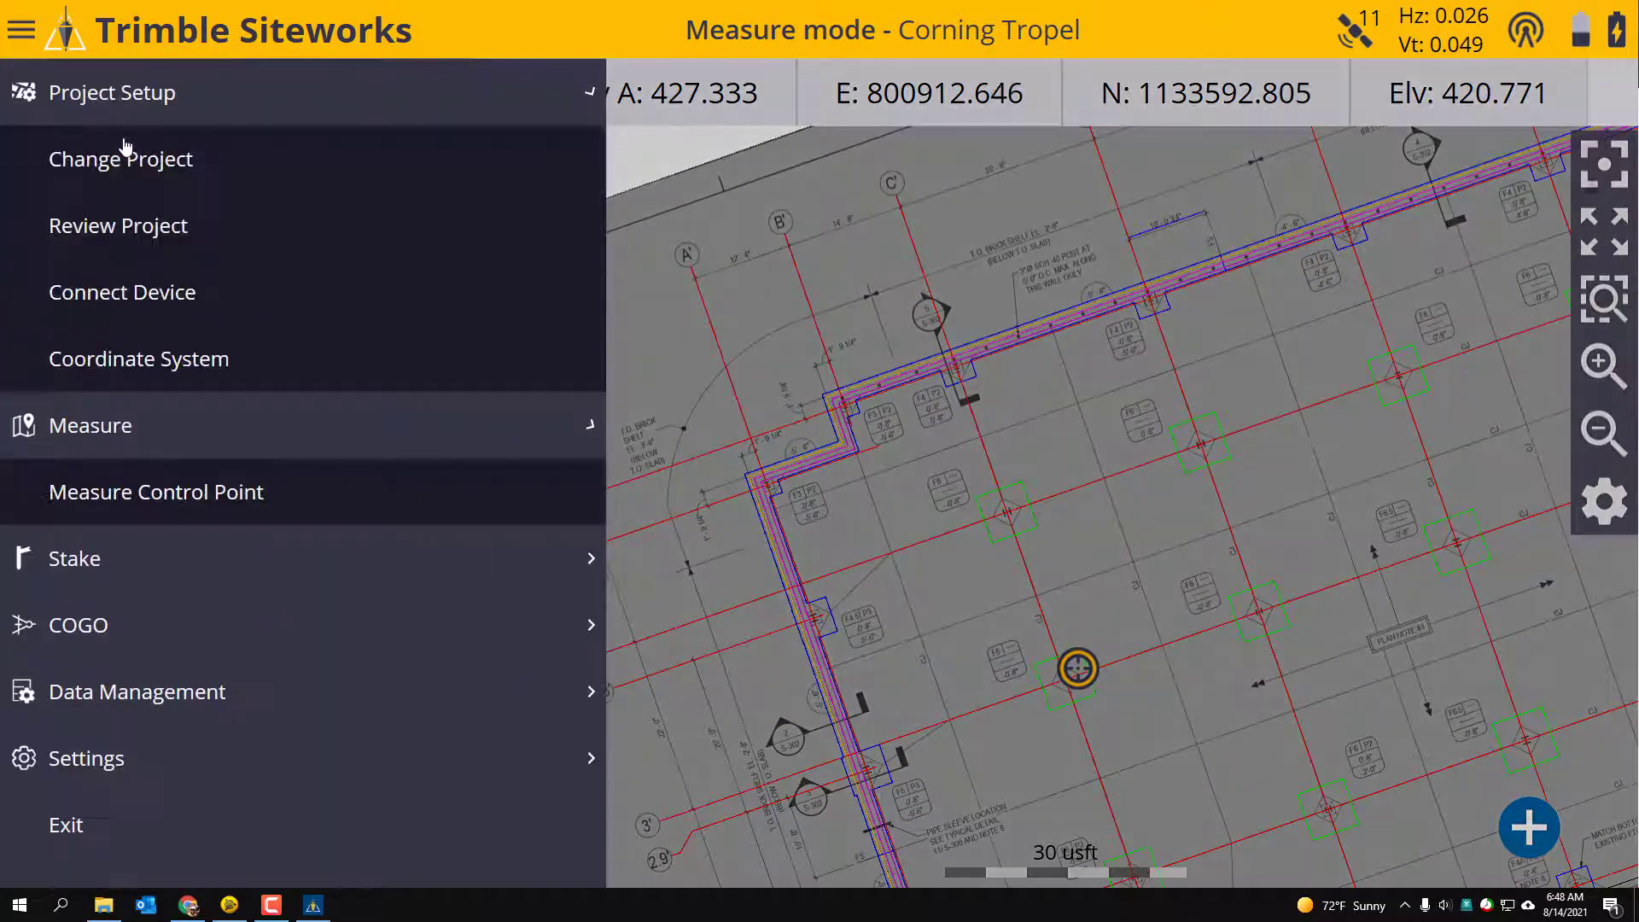
left_click(212, 224)
left_click(801, 374)
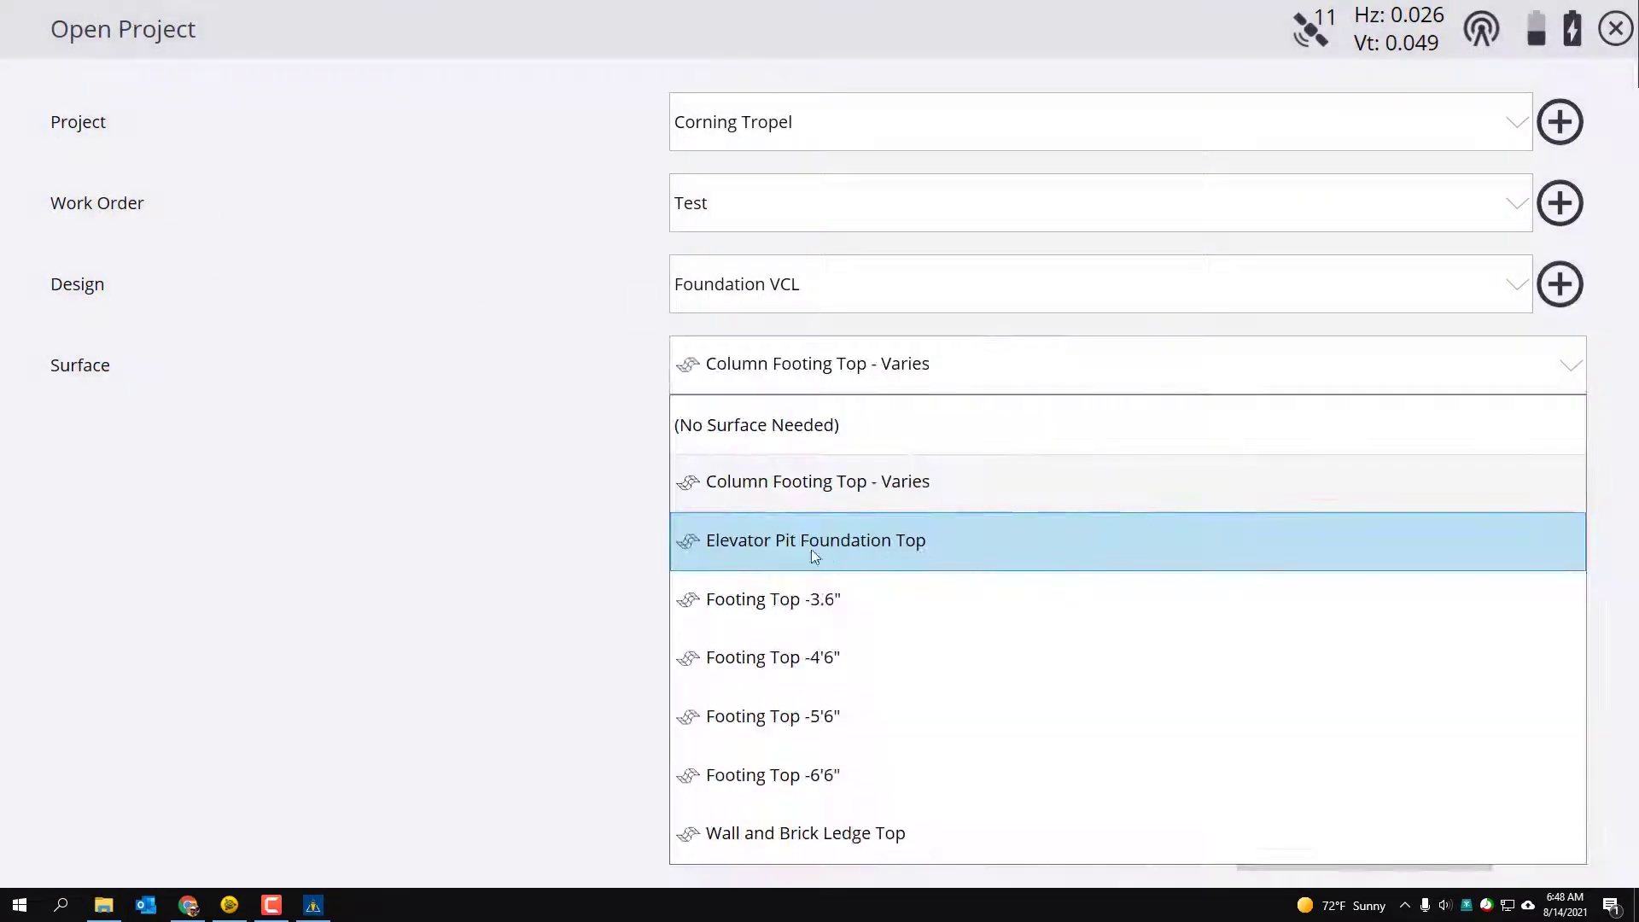
left_click(809, 598)
left_click(1342, 844)
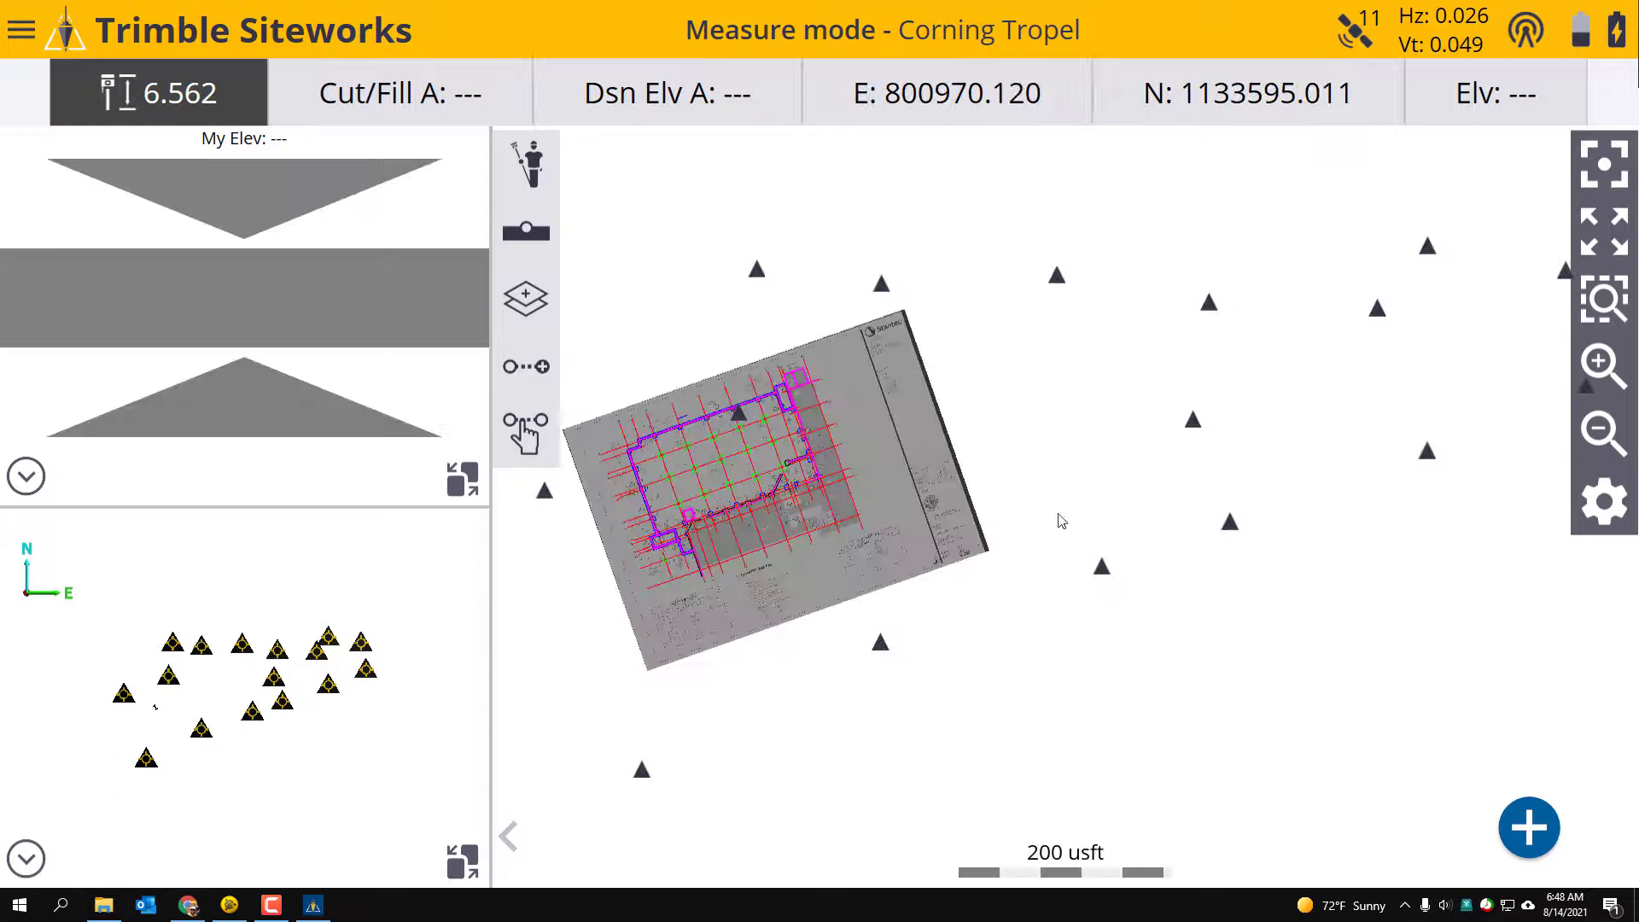
Swap the map and plan views and move the position onto the lower-left footing.
left_click(463, 862)
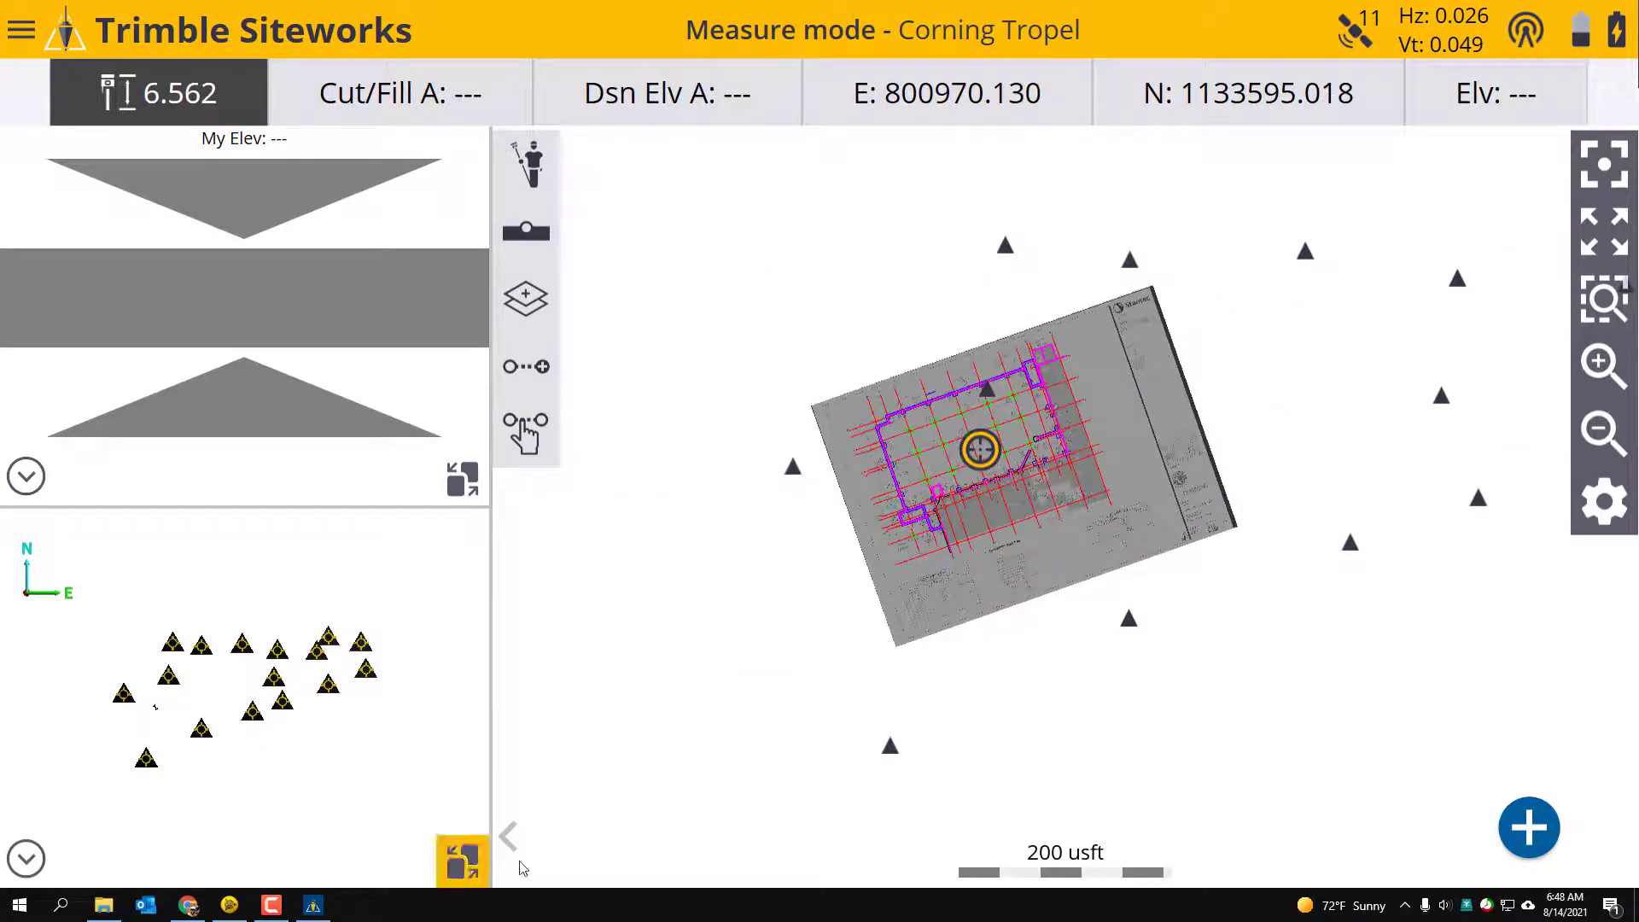
left_click(1596, 367)
left_click(894, 542)
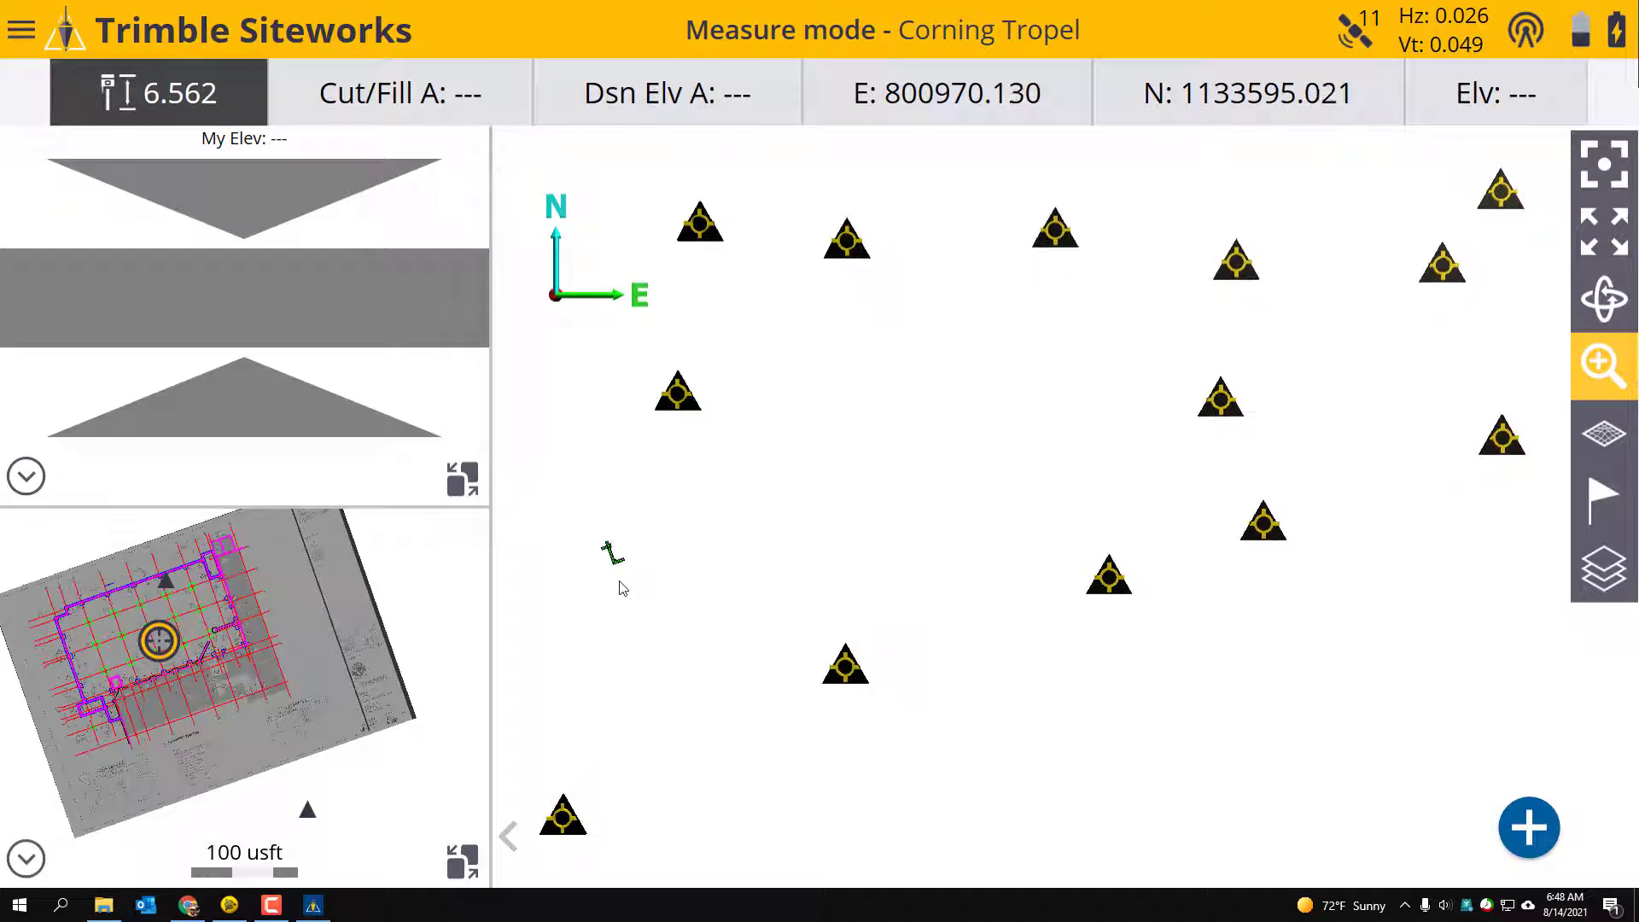
left_click(84, 702)
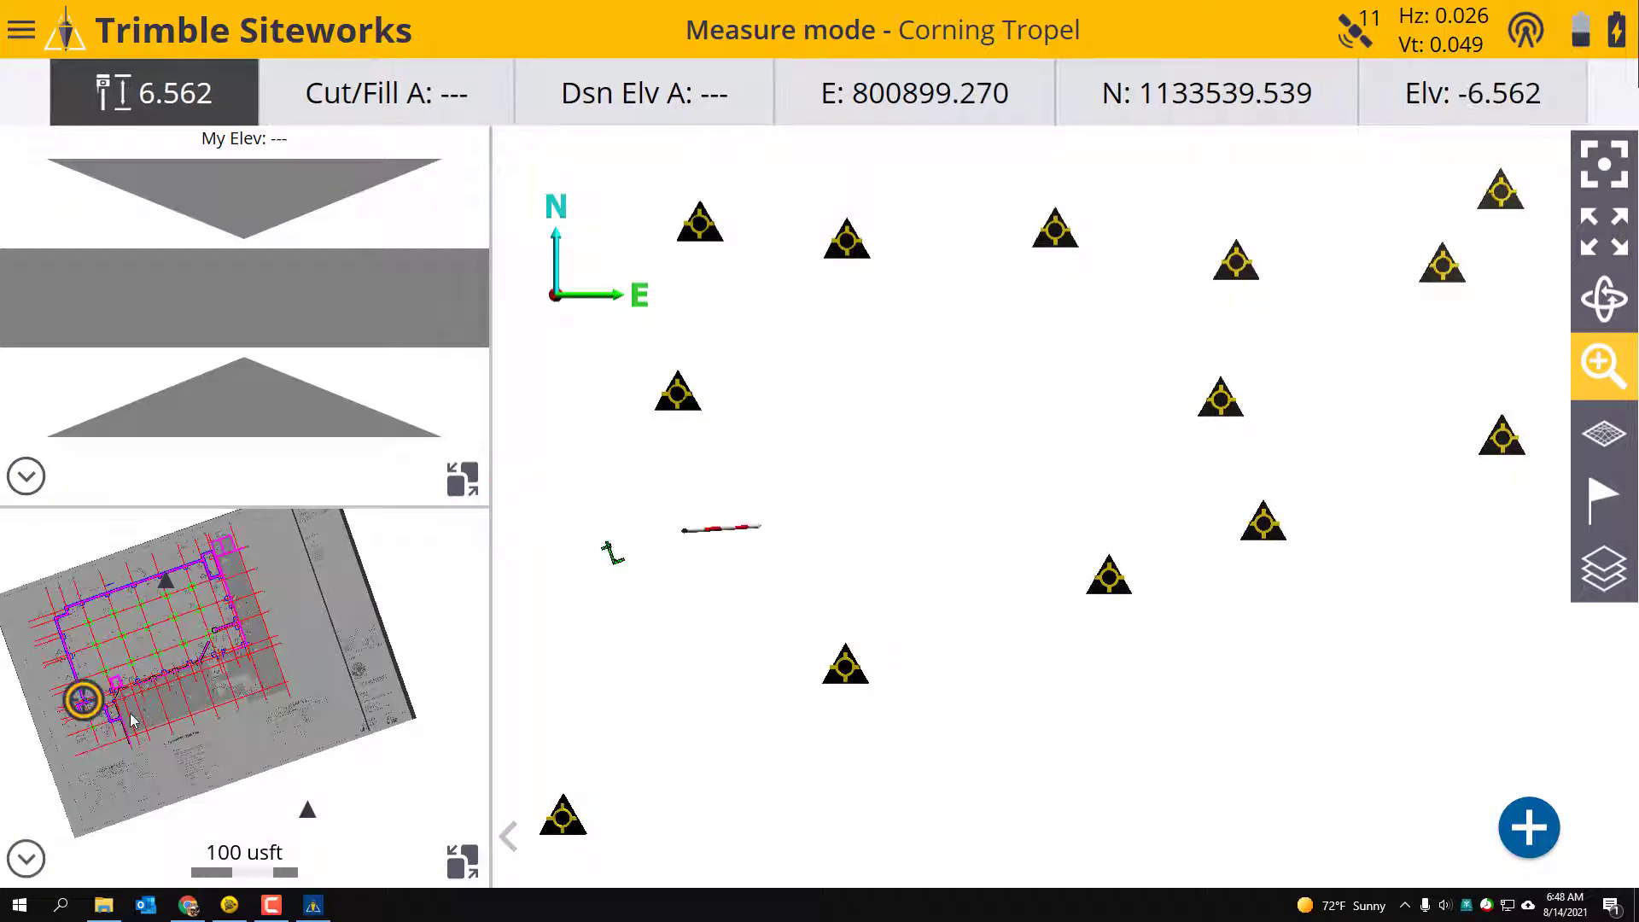
left_click(1087, 547)
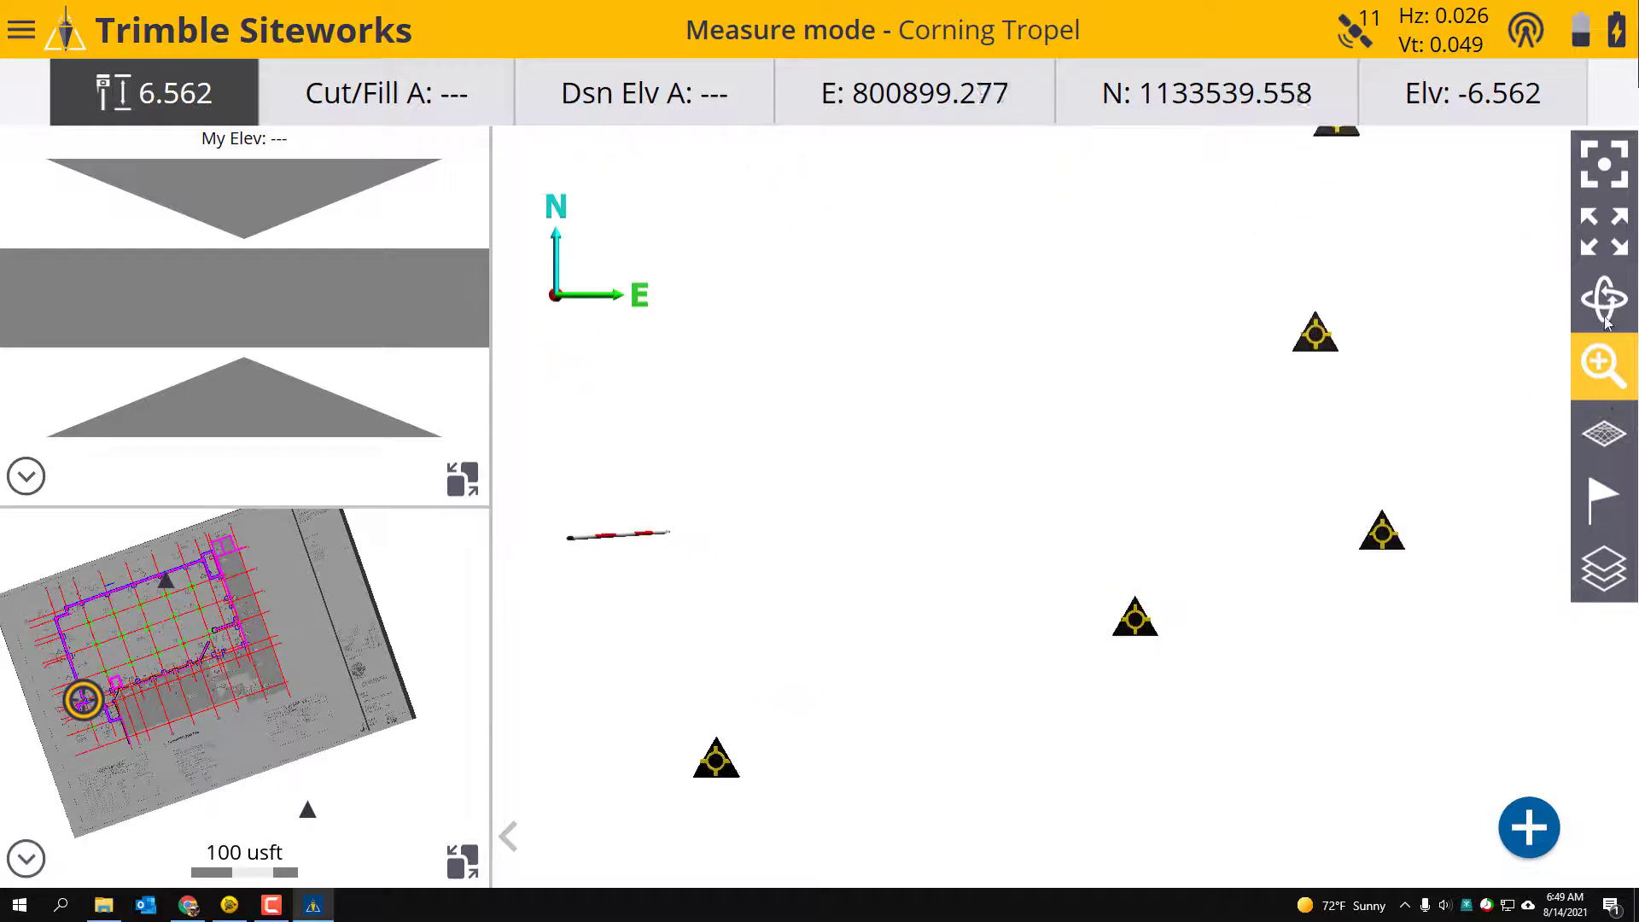
left_click(1602, 356)
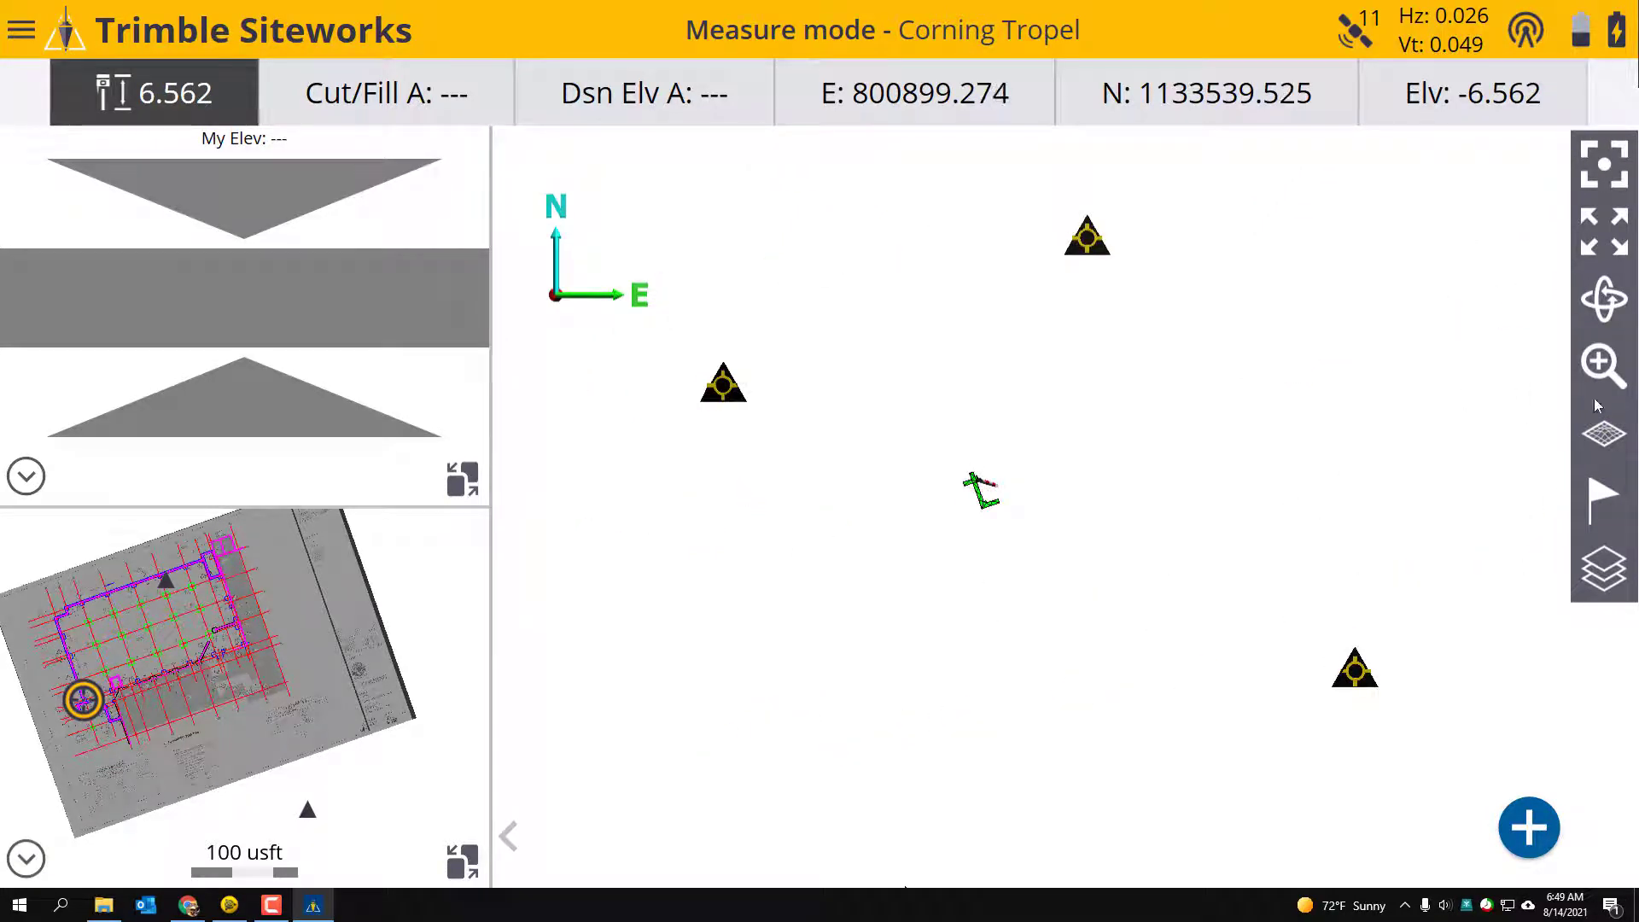
Tilt the map into a 3D perspective and zoom in on the green footing surface.
left_click(1604, 298)
left_click_drag(1041, 512, 1021, 355)
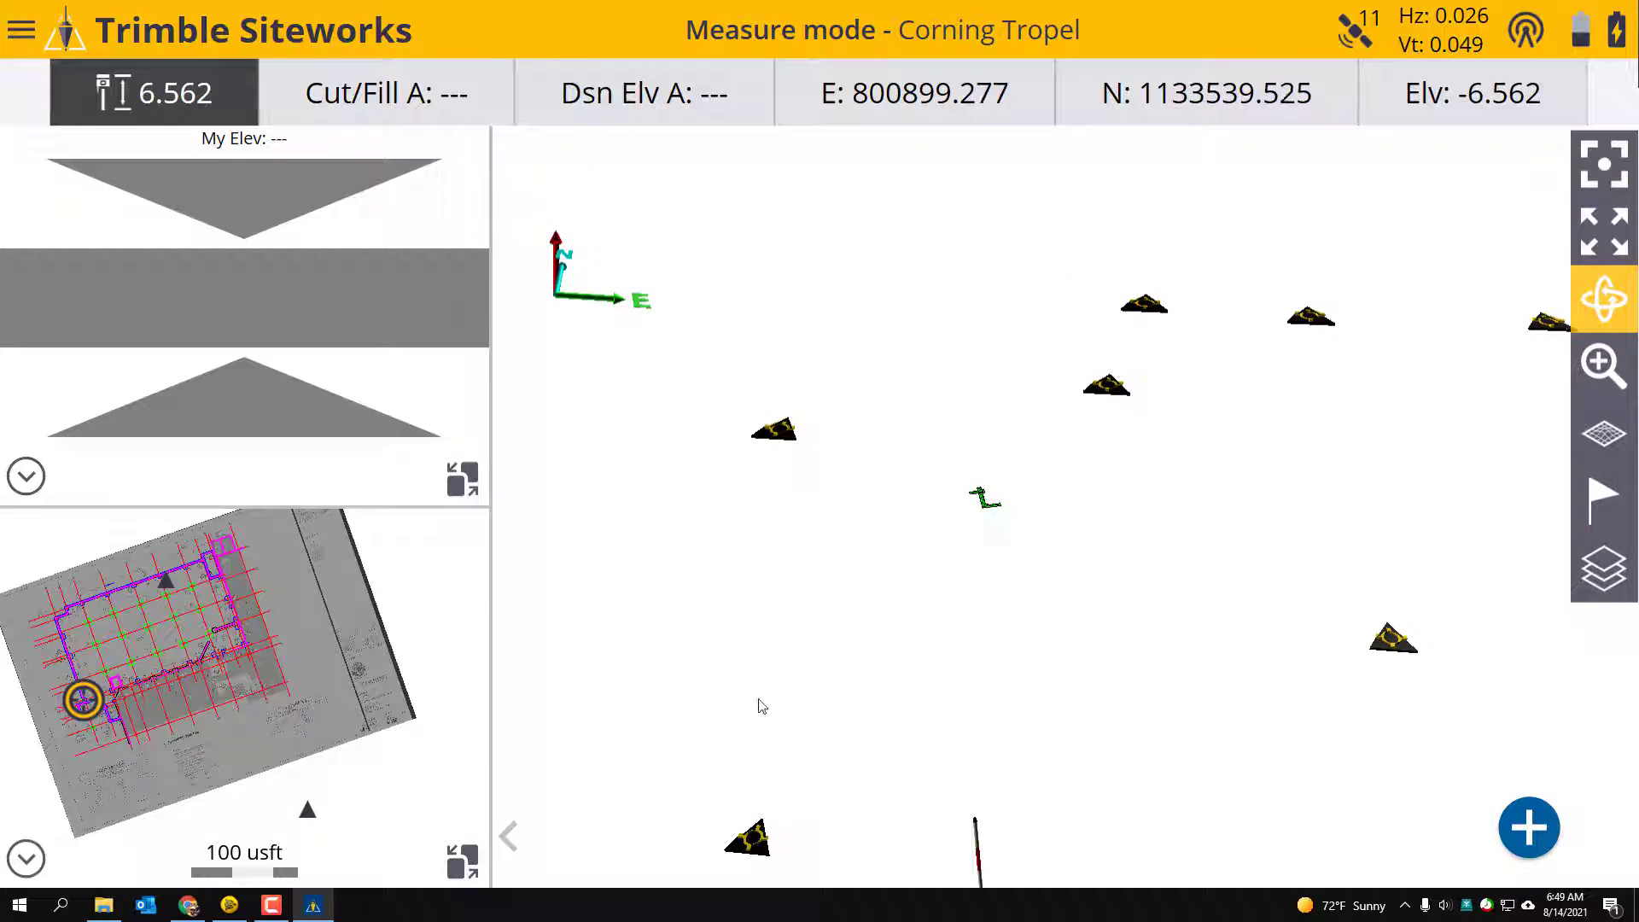
left_click(1603, 365)
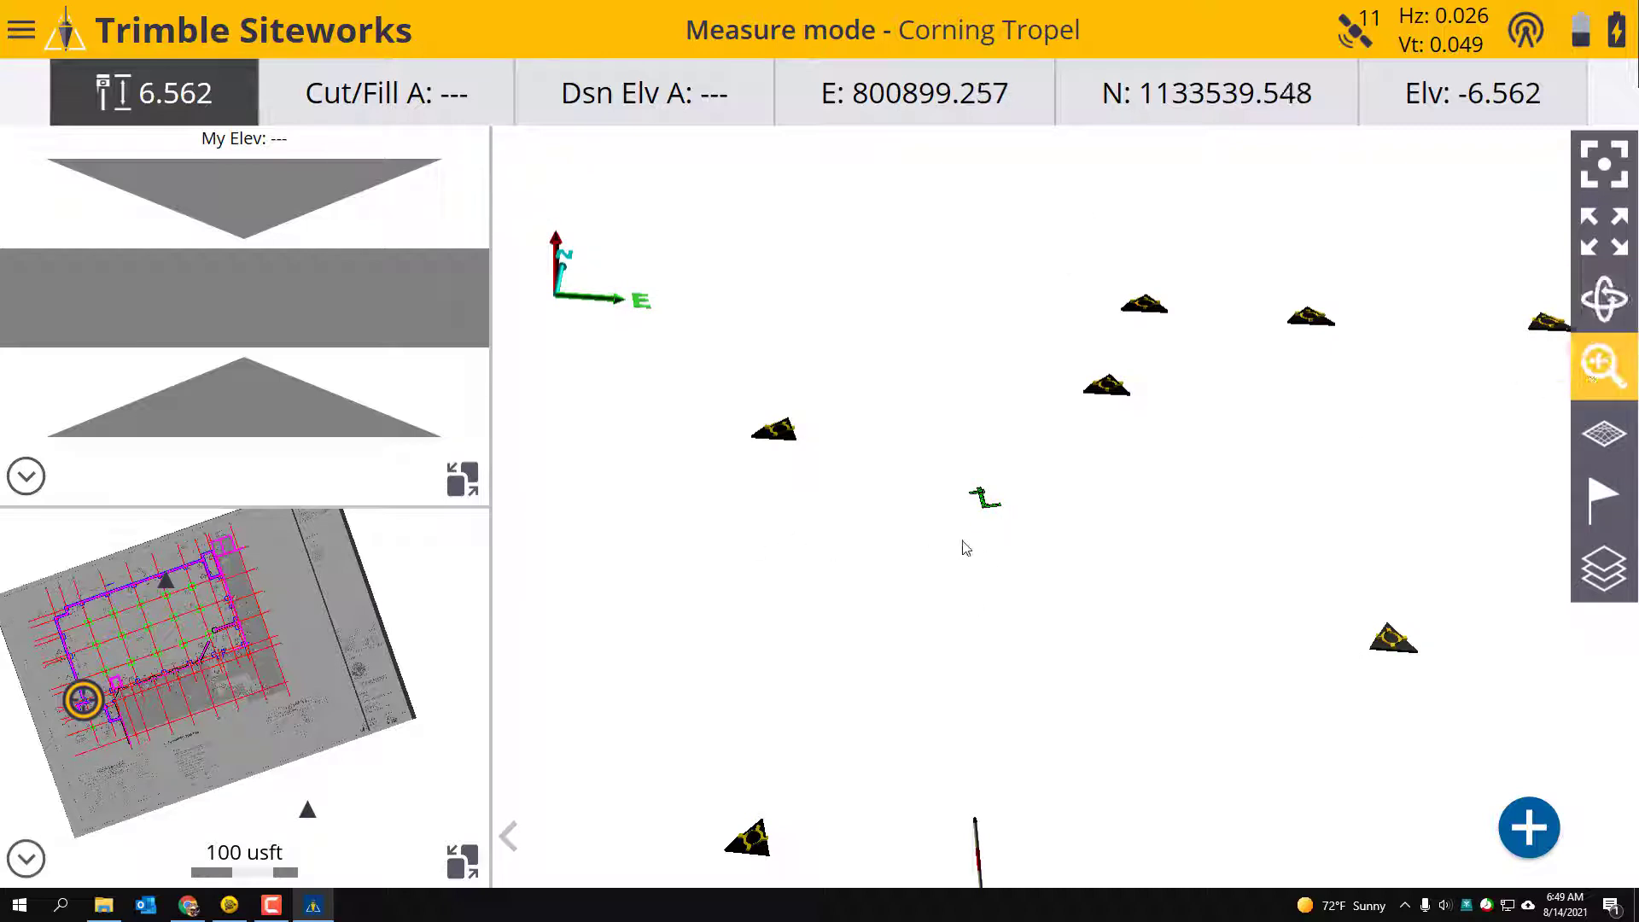
left_click_drag(962, 548, 958, 465)
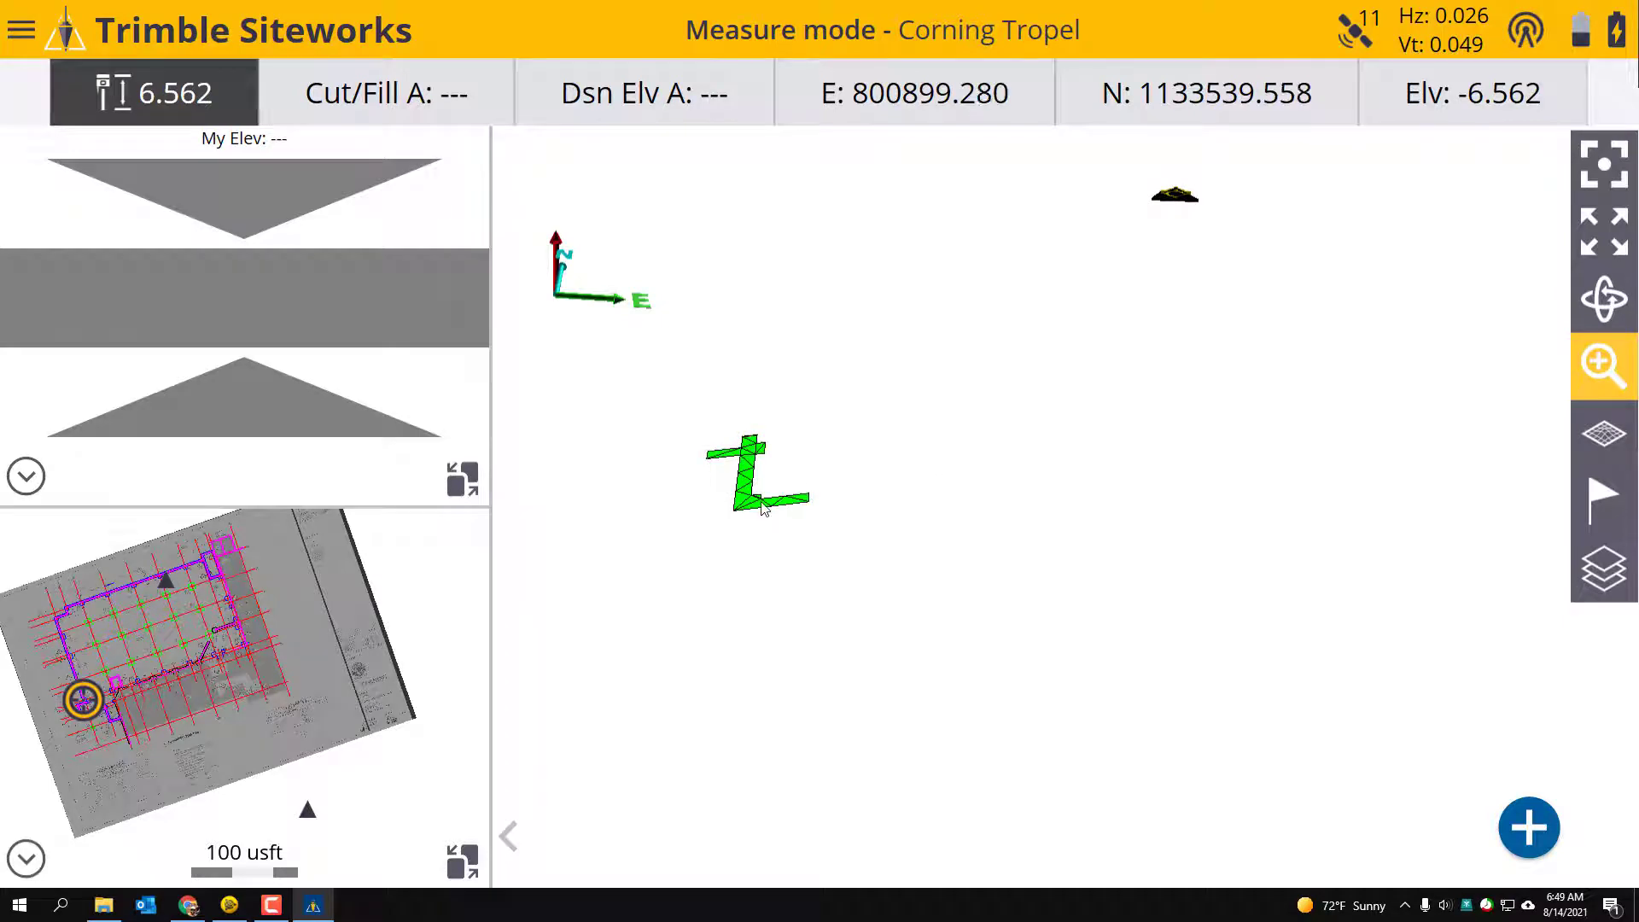
Return the plan to the main view and zoom into the lower-left footings near the schedule.
left_click(452, 867)
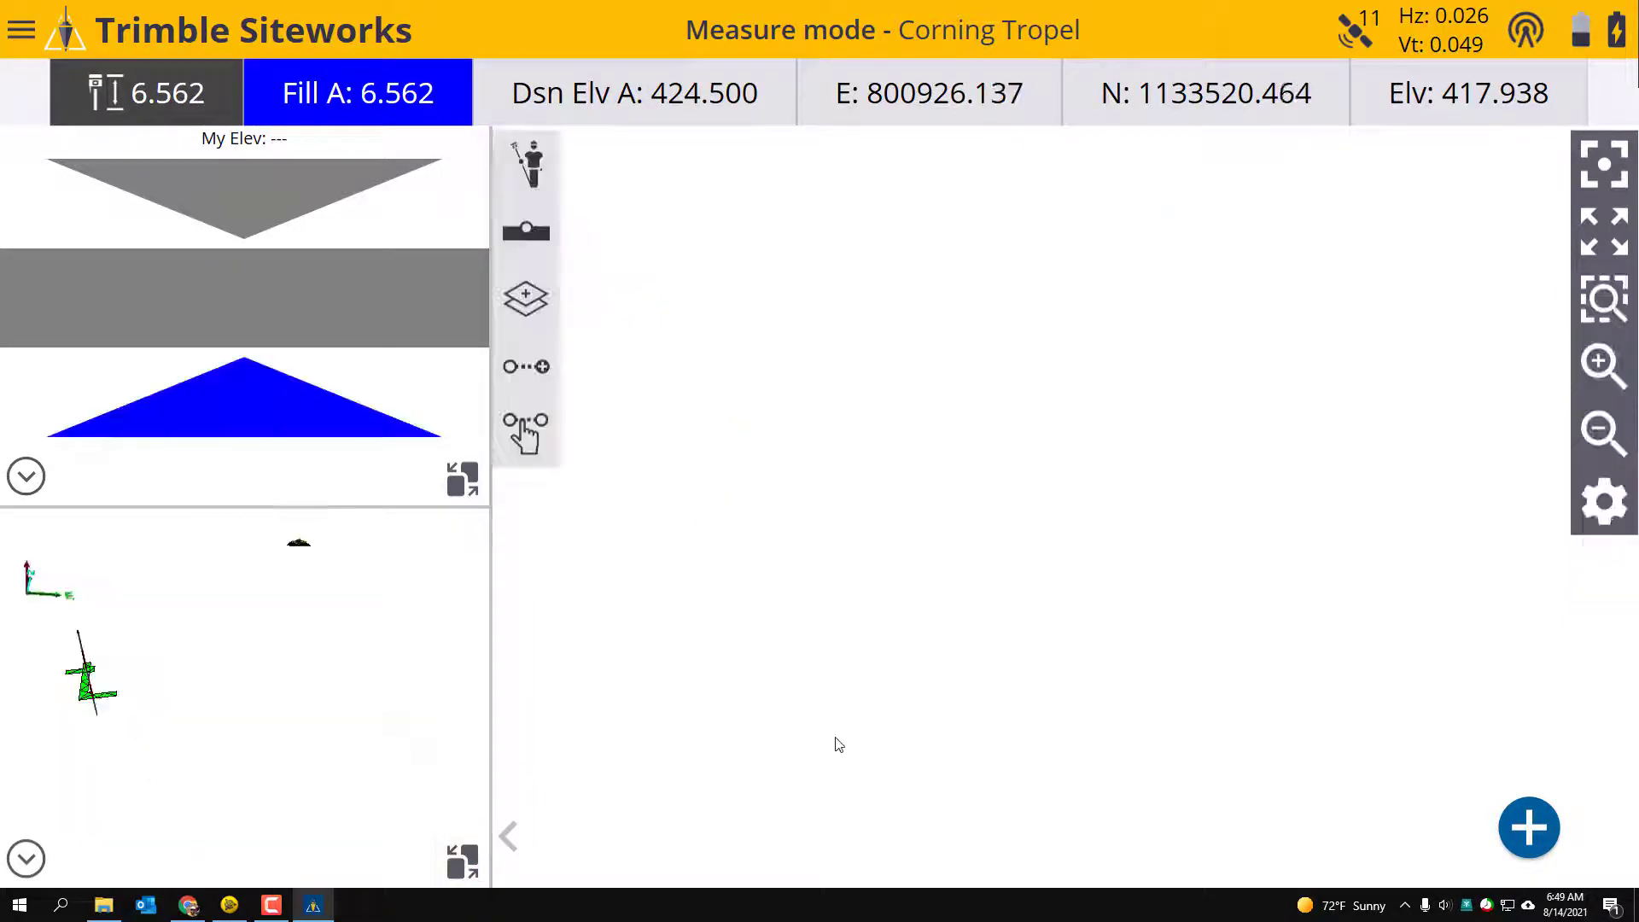
left_click(1596, 294)
left_click_drag(826, 481, 1037, 582)
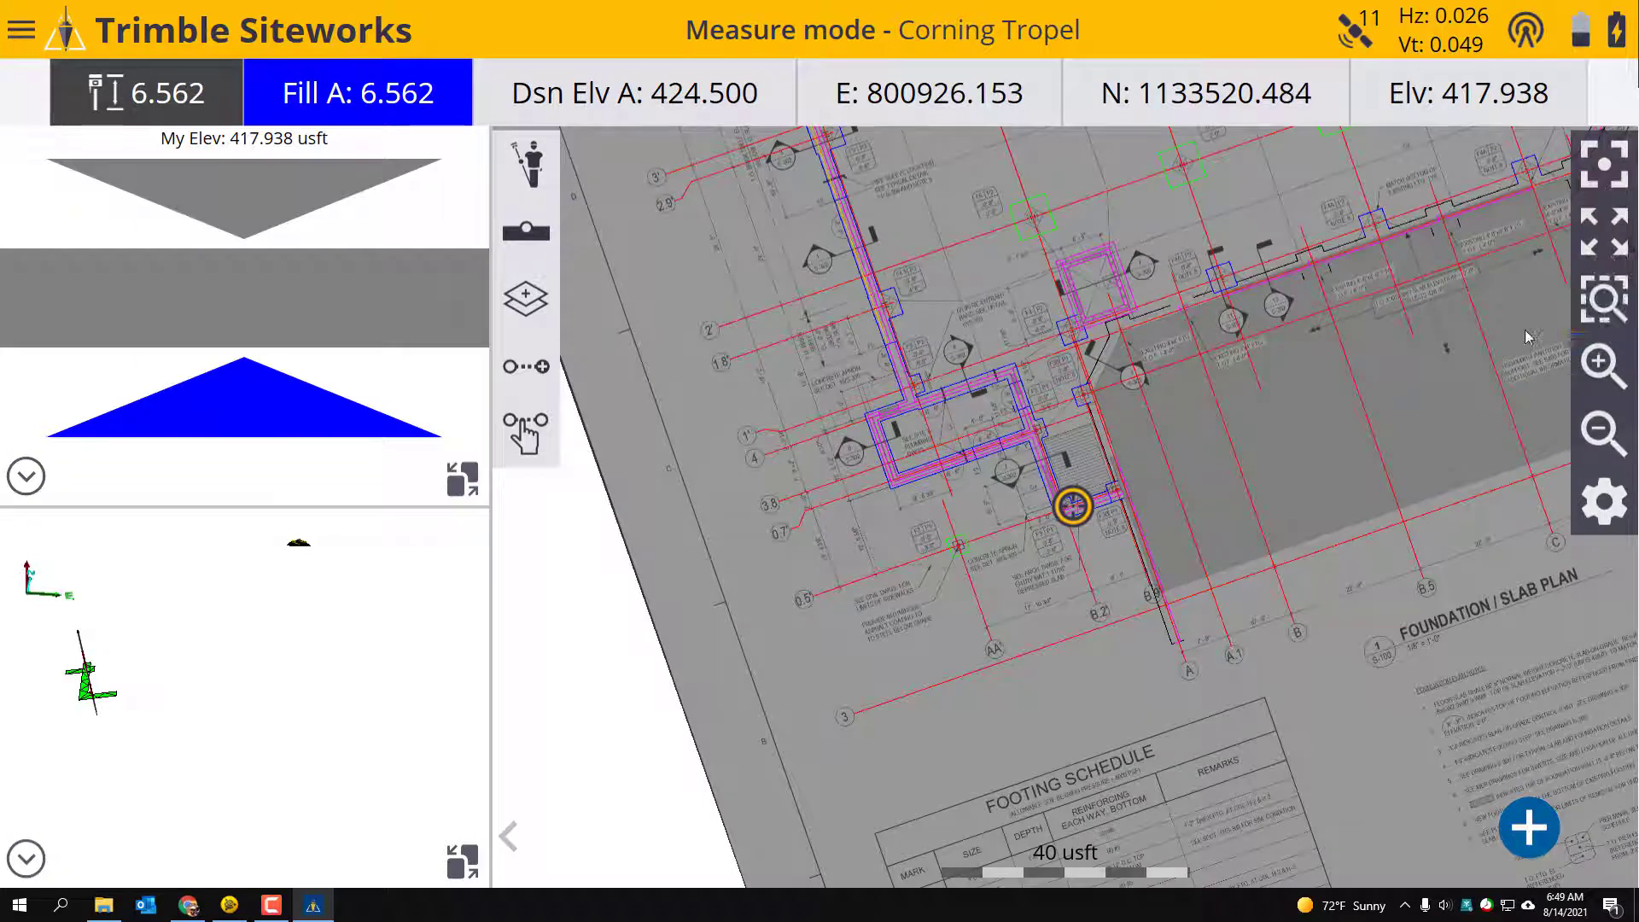